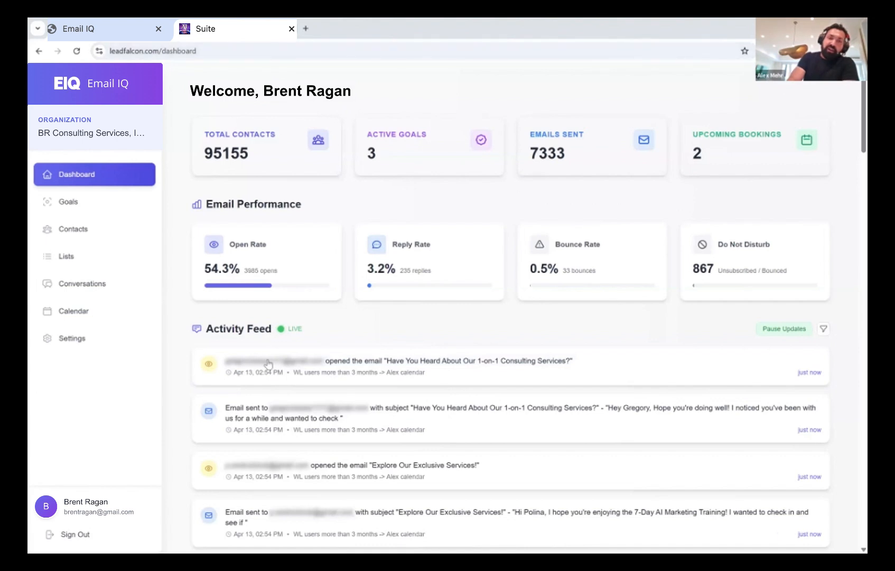
# Open the Goals page listing each goal's email counts, open and reply rates, and Active status
pyautogui.scroll(-1, 268, 363)
pyautogui.scroll(-1, 268, 363)
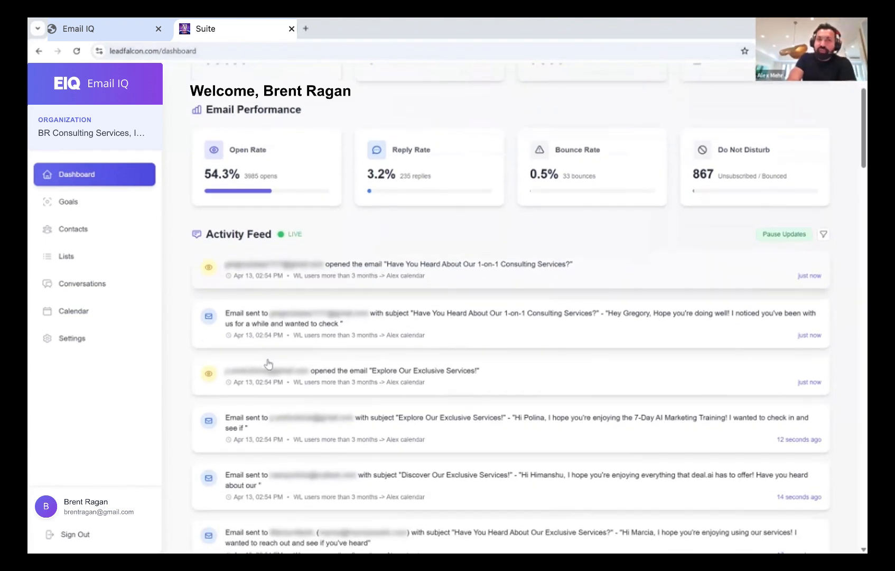
pyautogui.scroll(-1, 268, 363)
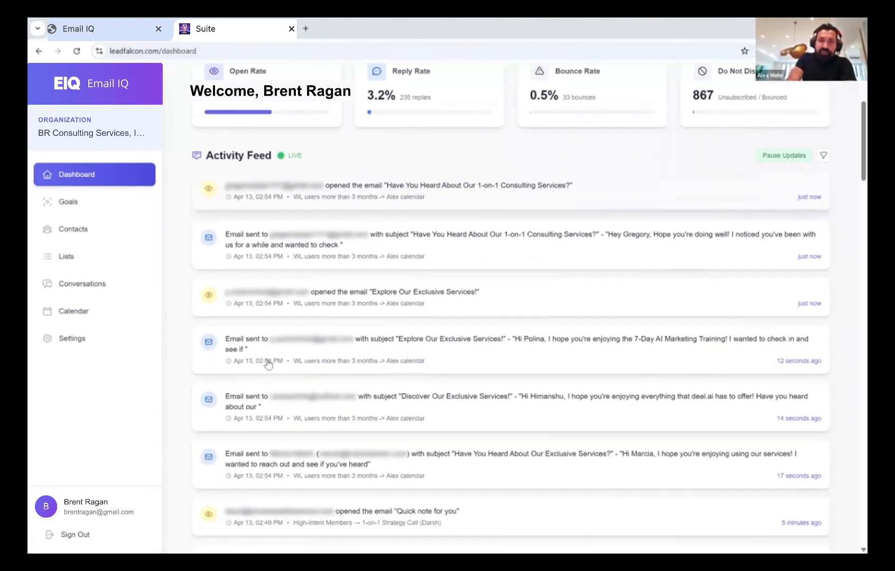
pyautogui.scroll(2, 268, 363)
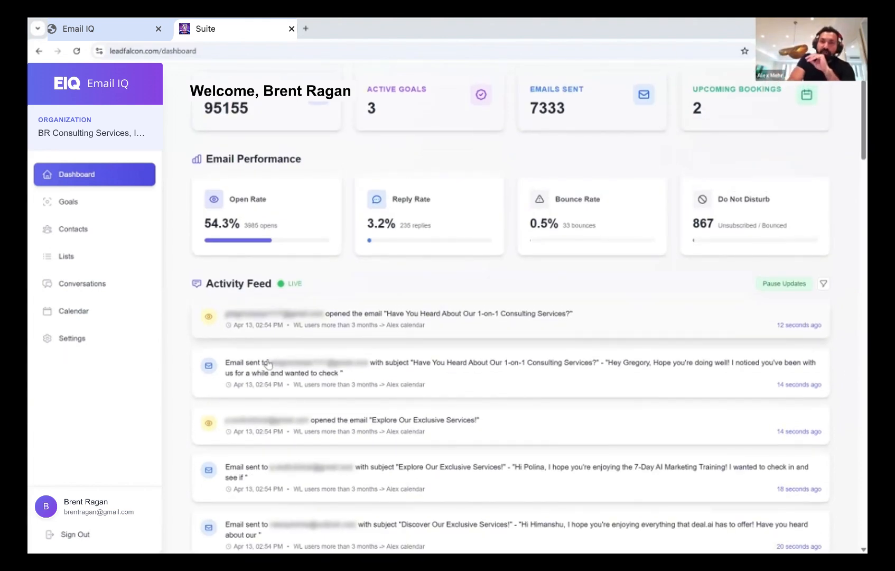
pyautogui.scroll(1, 268, 363)
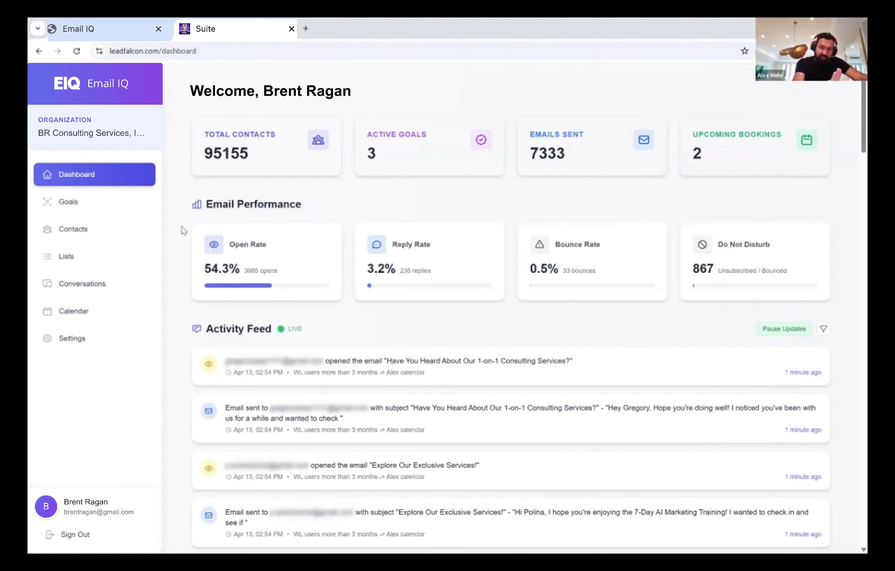
pyautogui.click(99, 204)
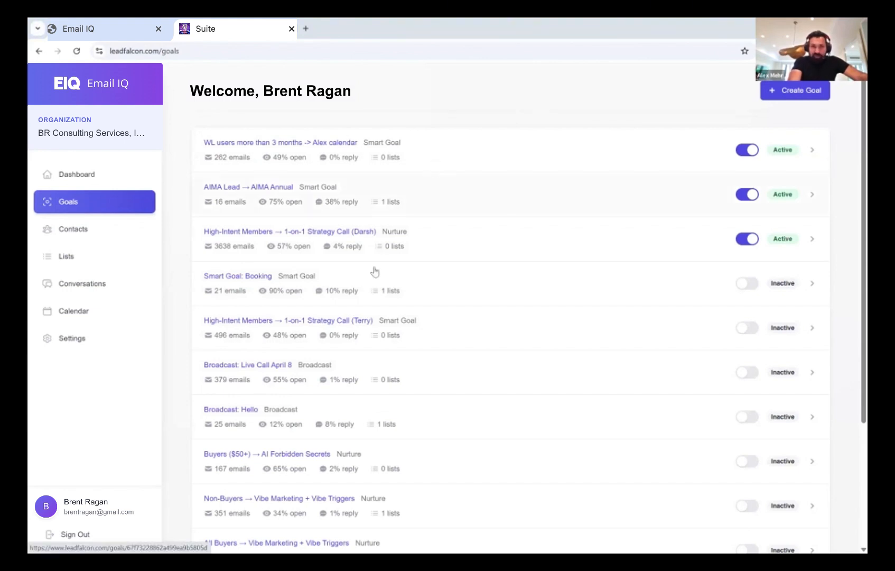
pyautogui.click(79, 338)
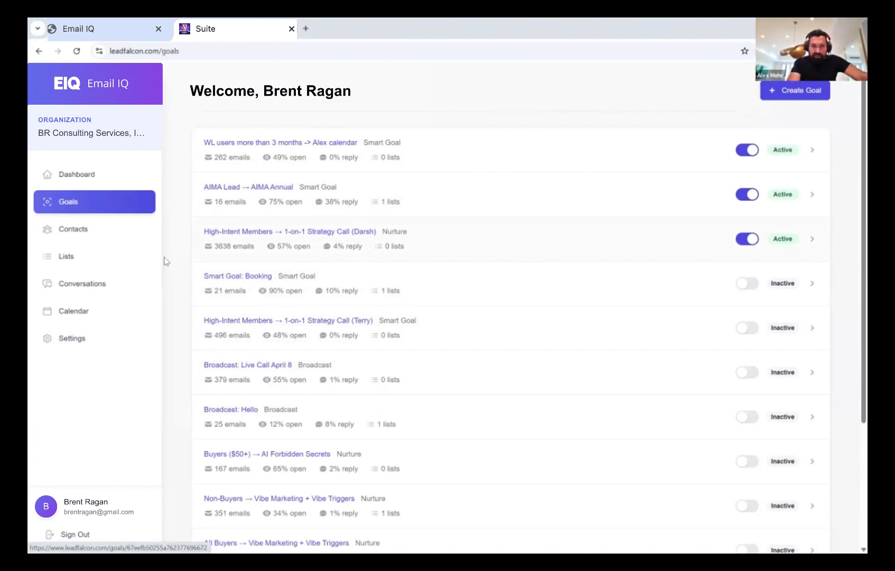
# Open the organization settings and scroll through the Sender, Wallet and Integrations sections
pyautogui.click(78, 339)
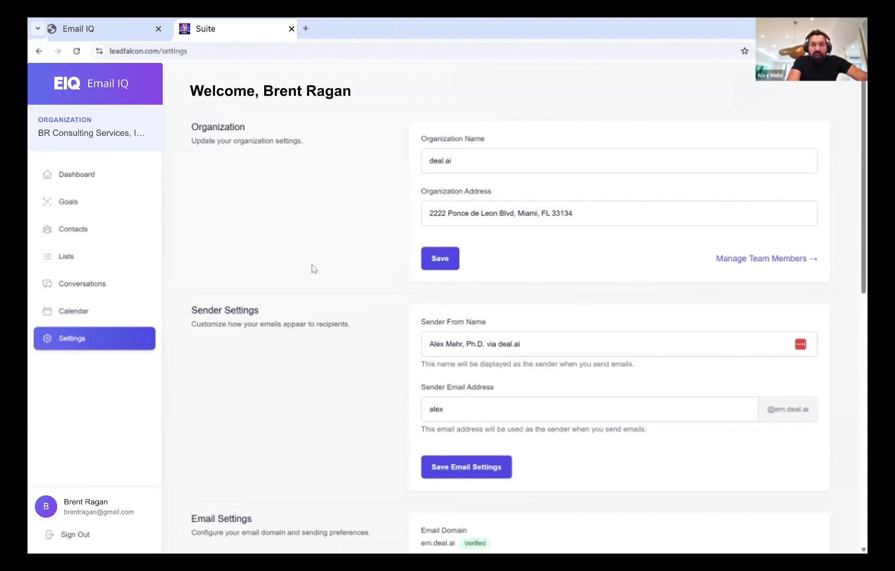
pyautogui.scroll(-2, 391, 302)
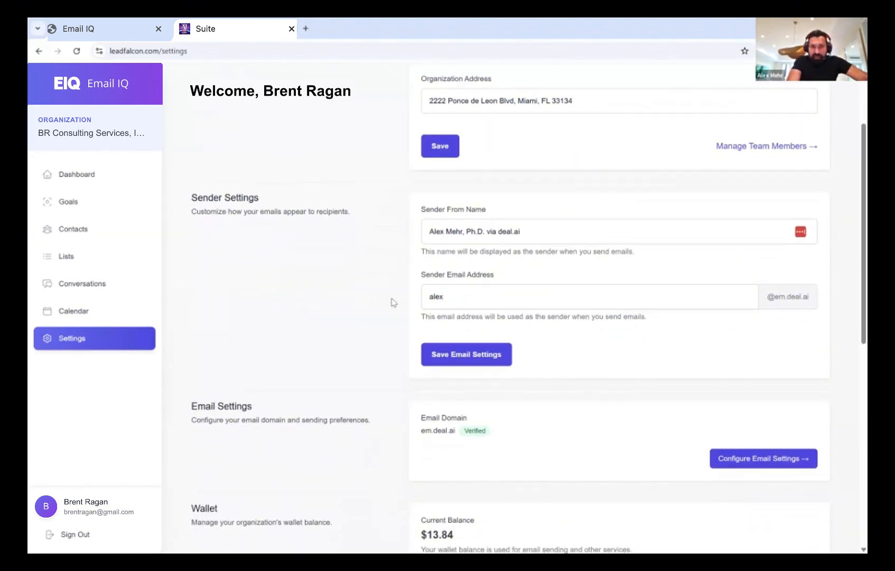
pyautogui.scroll(-2, 367, 321)
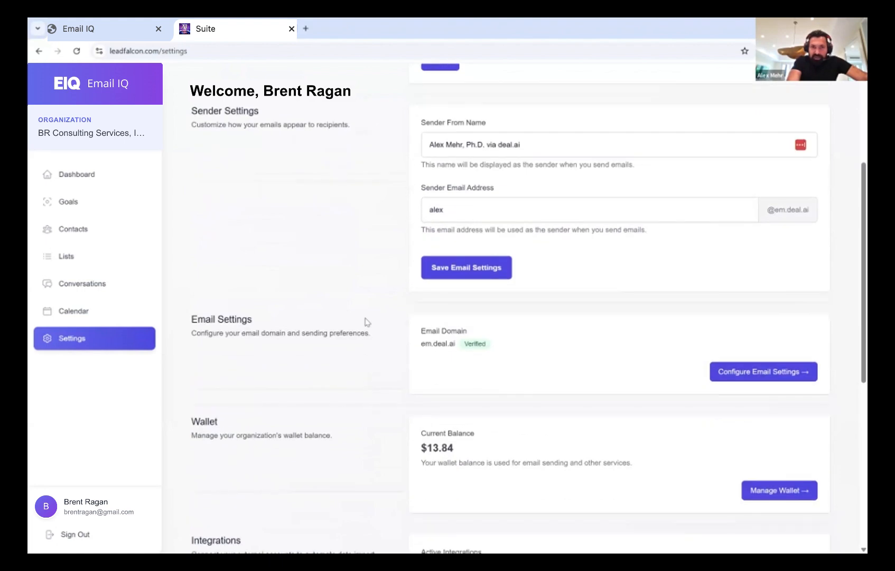
pyautogui.scroll(-2, 367, 322)
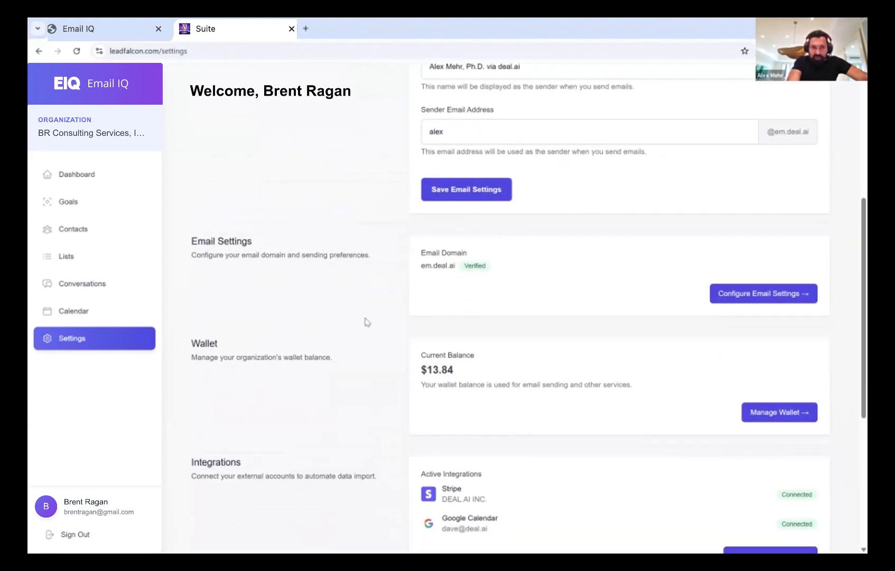
pyautogui.scroll(-1, 367, 322)
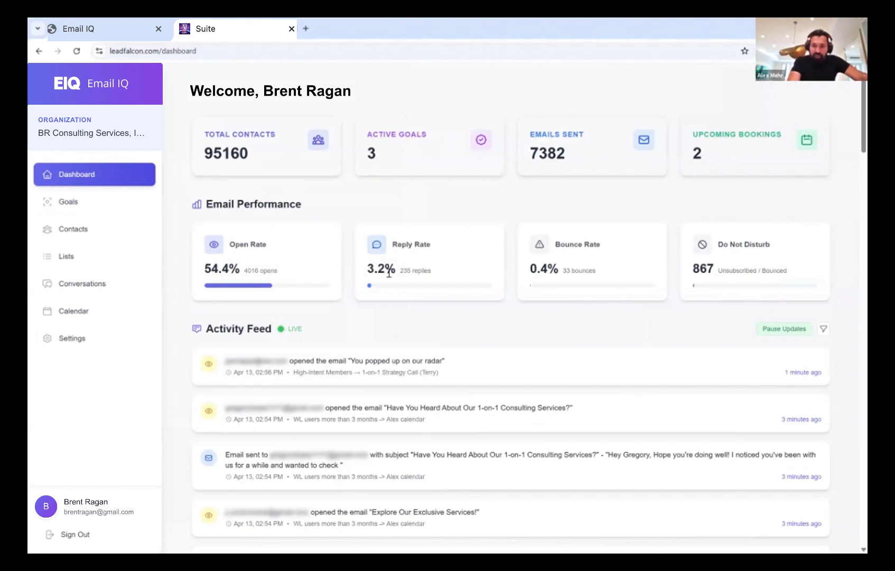
# Check the five saved contact lists under Lists, then go back to Goals
pyautogui.click(80, 256)
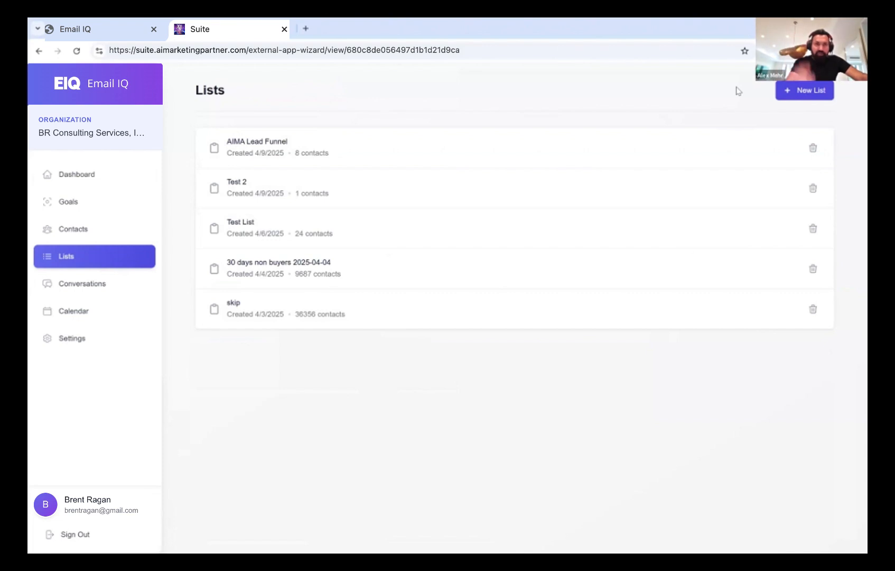
pyautogui.click(88, 204)
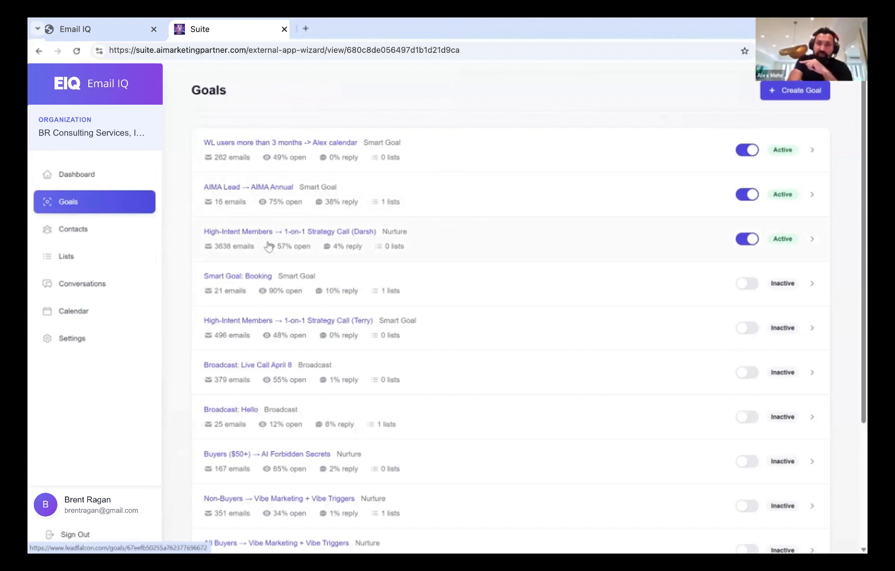
# Open the High-Intent Members → 1-on-1 Strategy Call (Darsh) goal and make its description editable
pyautogui.click(283, 233)
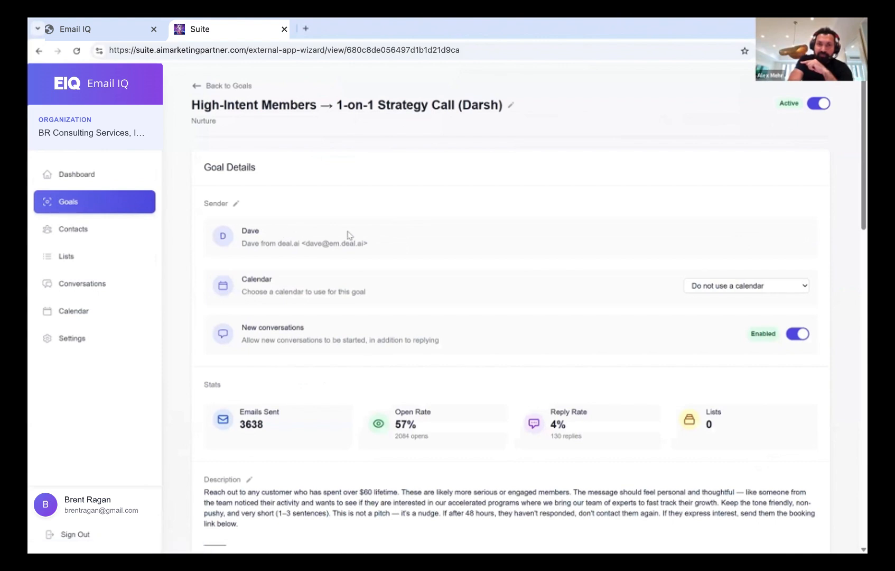
pyautogui.scroll(-3, 348, 234)
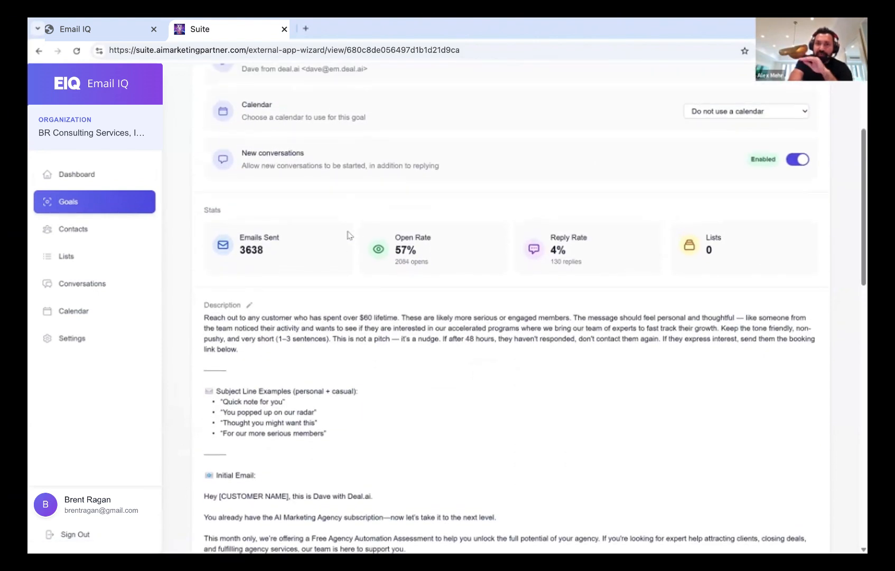
pyautogui.scroll(1, 347, 235)
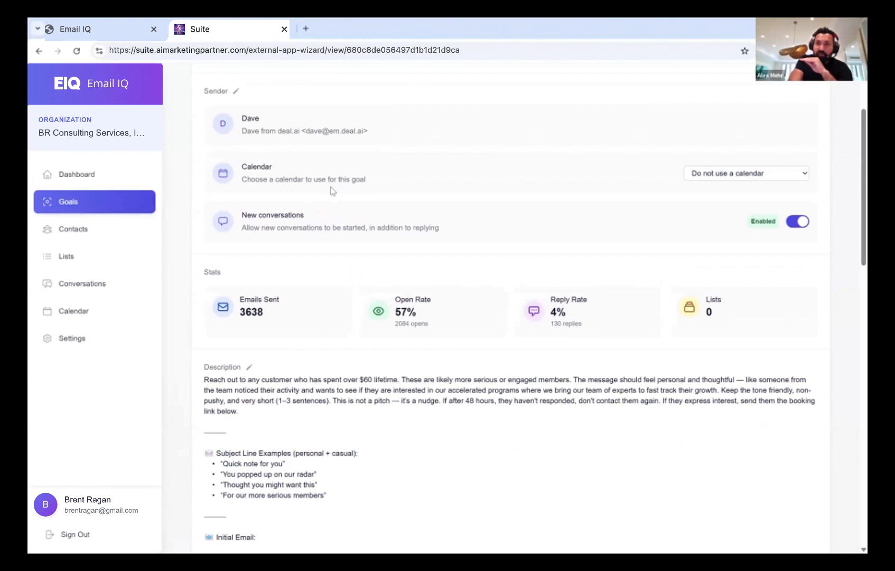
pyautogui.scroll(-1, 325, 222)
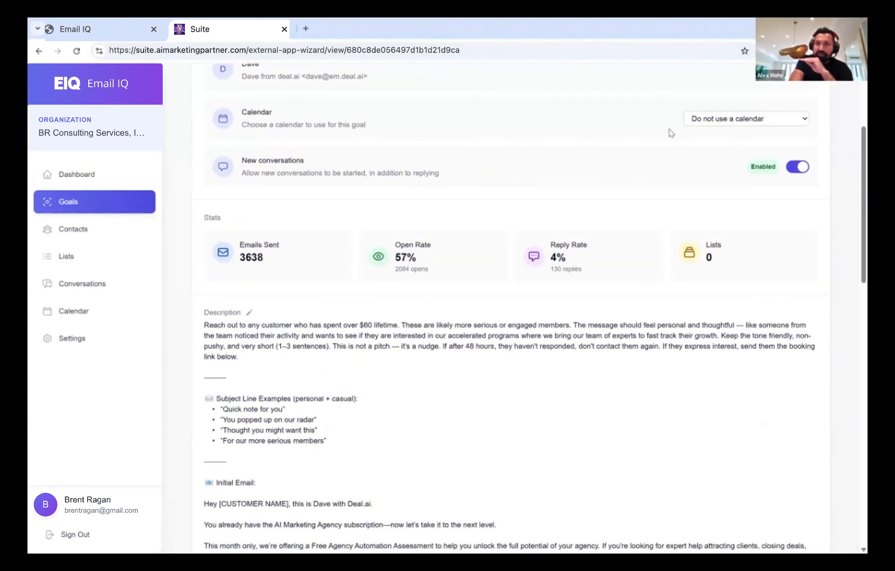
pyautogui.scroll(-2, 560, 206)
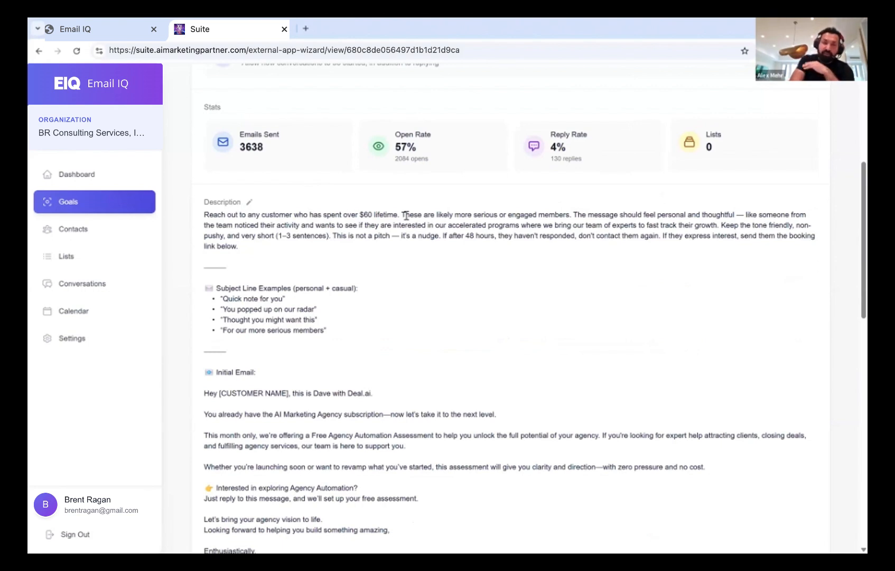
pyautogui.scroll(-1, 406, 216)
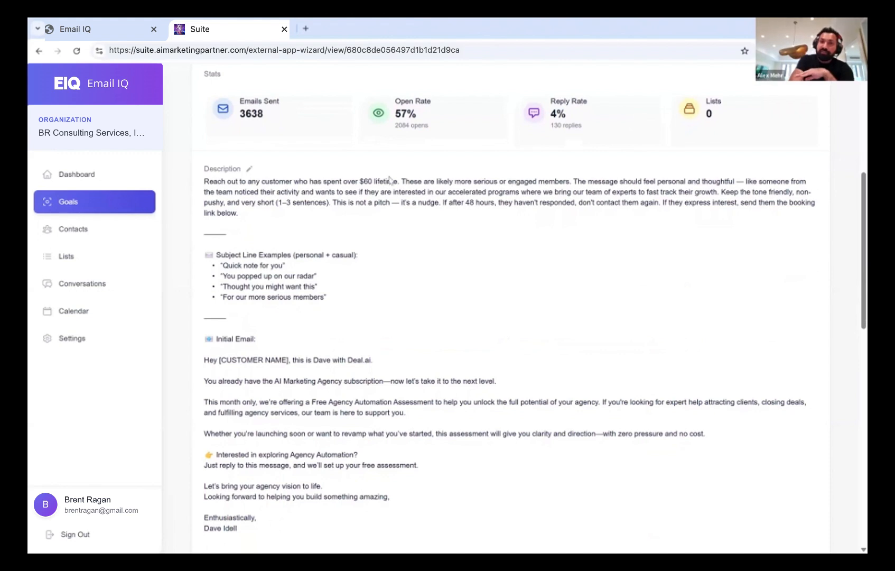
pyautogui.click(249, 169)
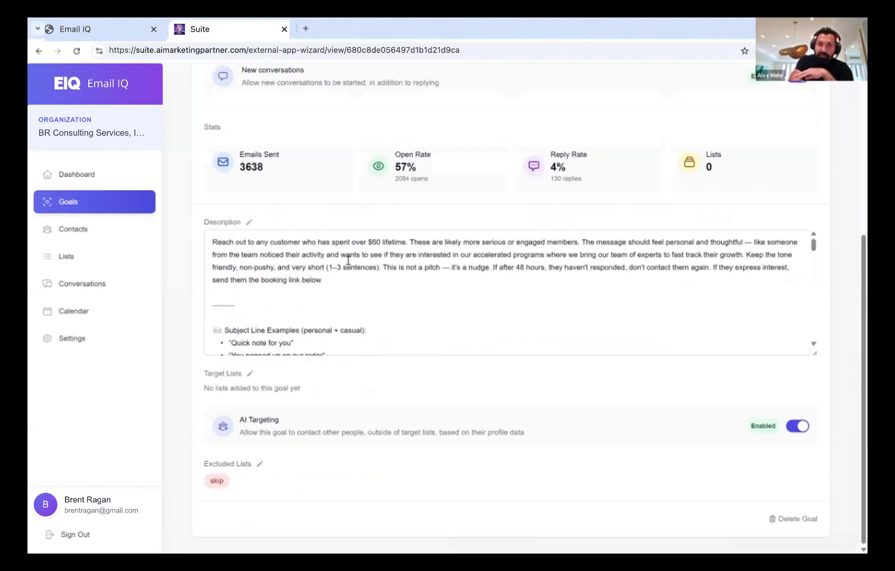
pyautogui.scroll(-2, 342, 273)
pyautogui.scroll(2, 342, 274)
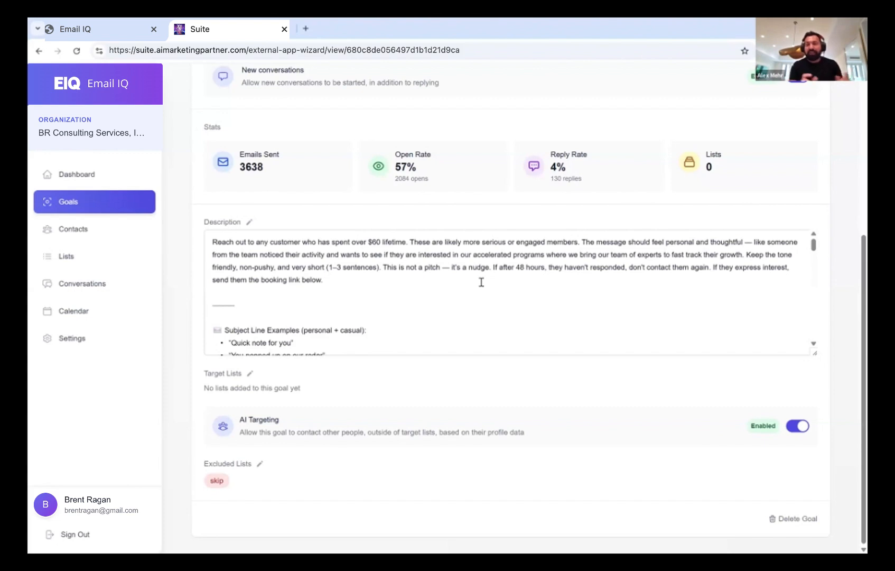
pyautogui.scroll(-1, 481, 283)
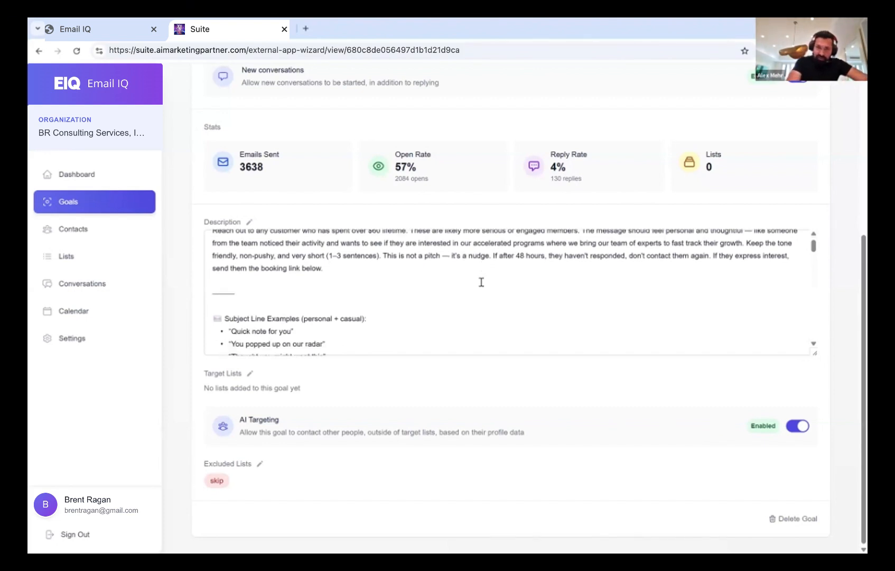
pyautogui.scroll(-1, 378, 285)
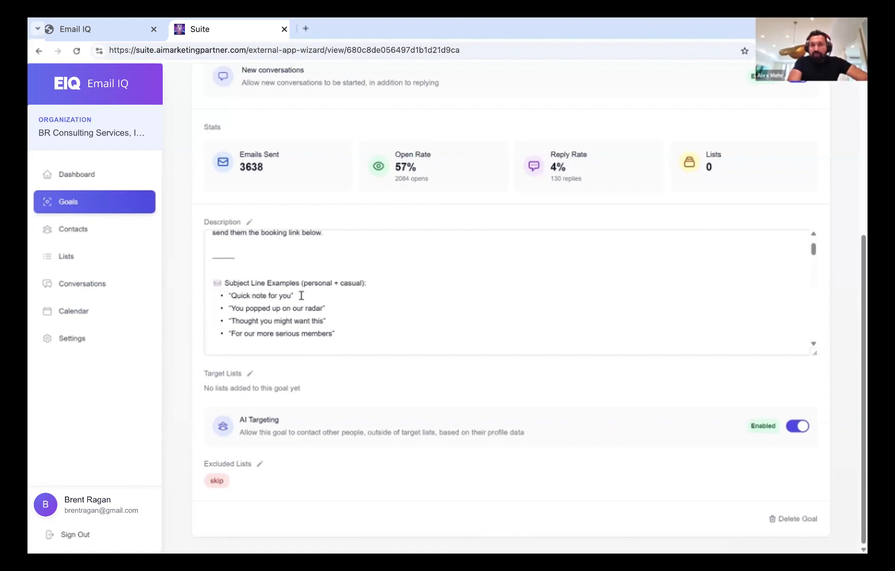
pyautogui.scroll(-1, 301, 295)
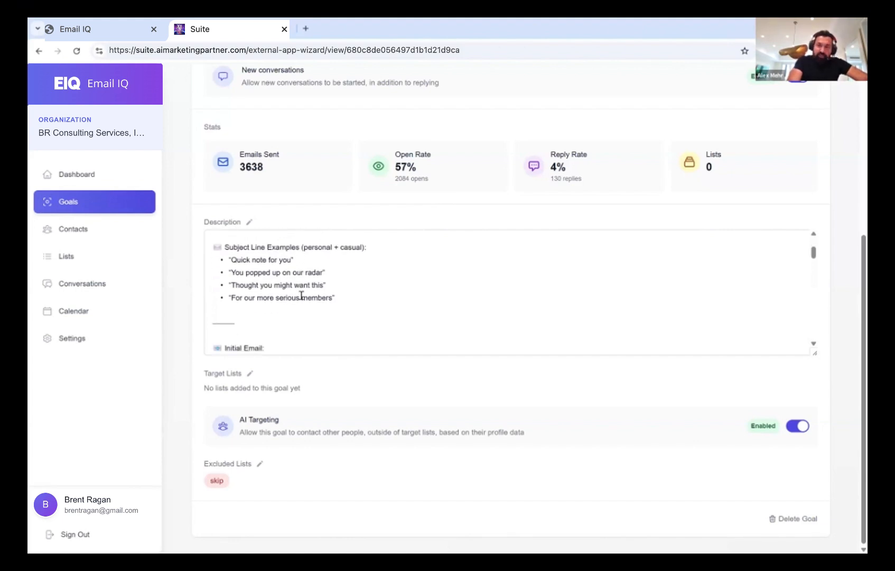
pyautogui.scroll(-3, 301, 296)
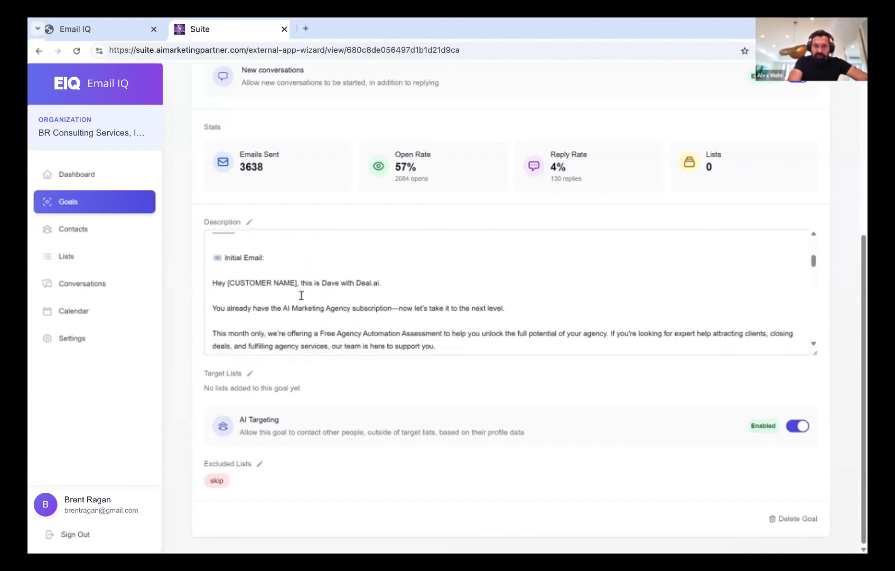
pyautogui.scroll(3, 300, 295)
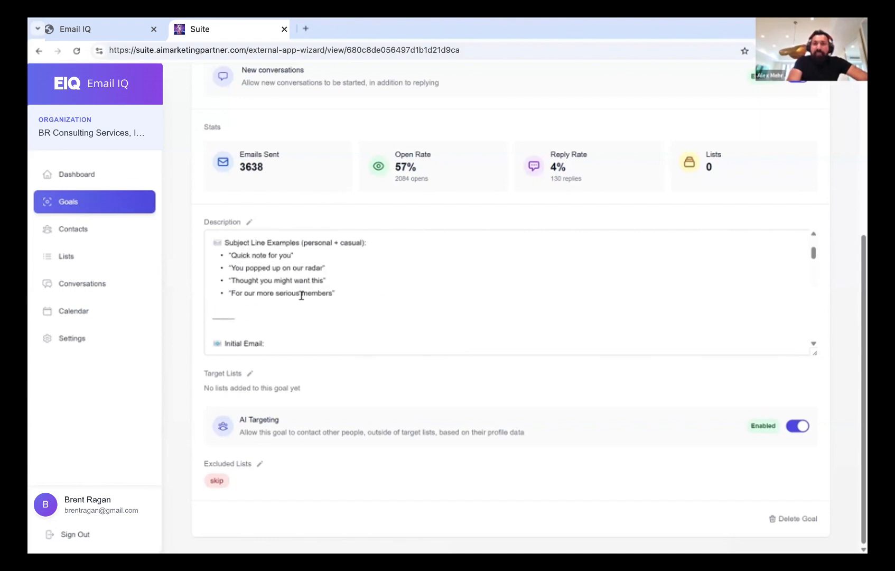
pyautogui.scroll(3, 299, 295)
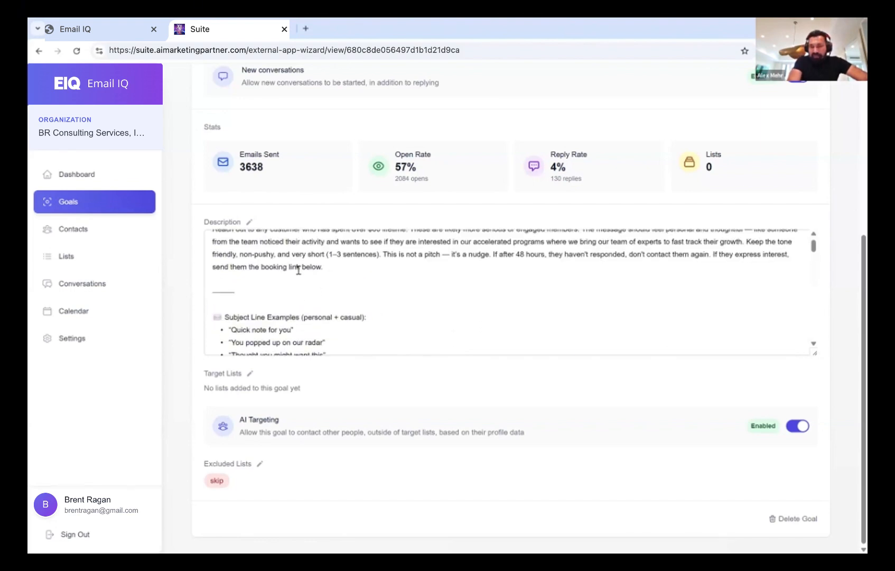
pyautogui.scroll(1, 299, 270)
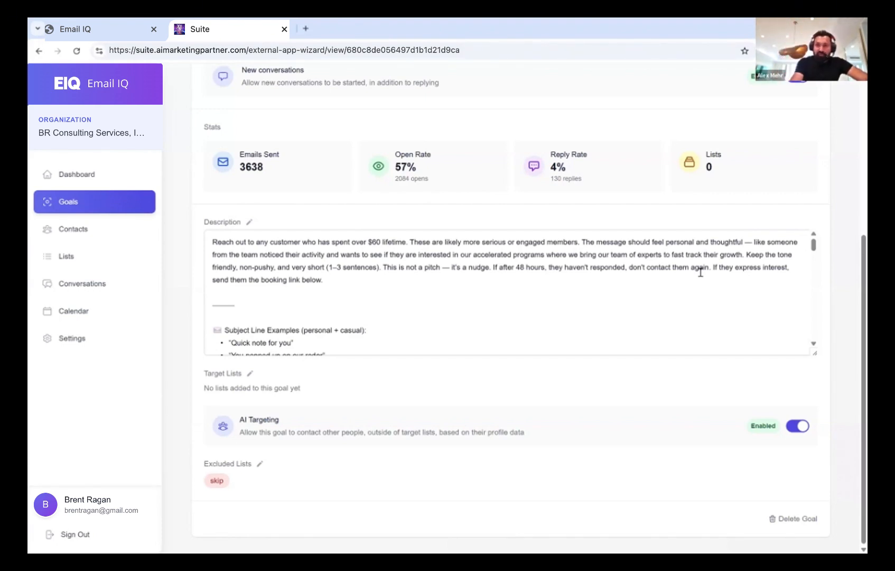
pyautogui.scroll(-1, 700, 271)
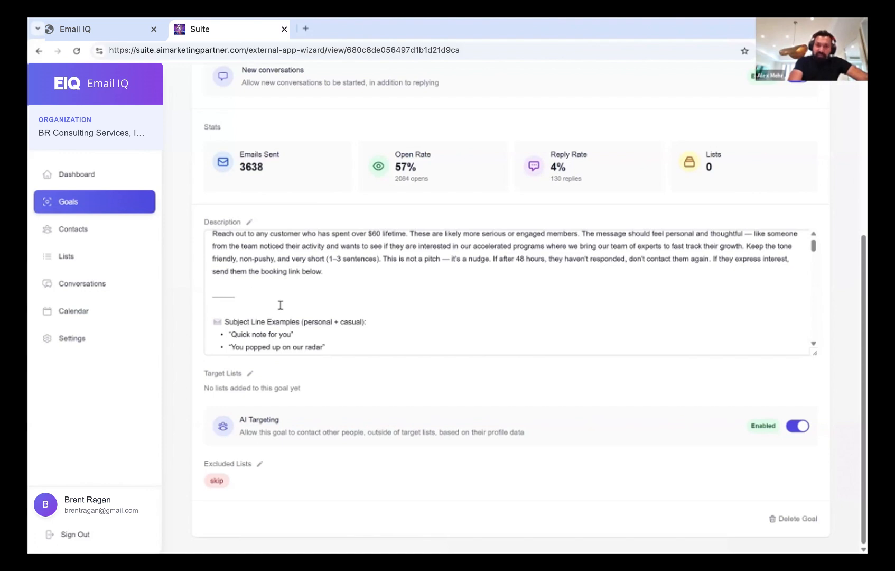
pyautogui.scroll(-3, 288, 307)
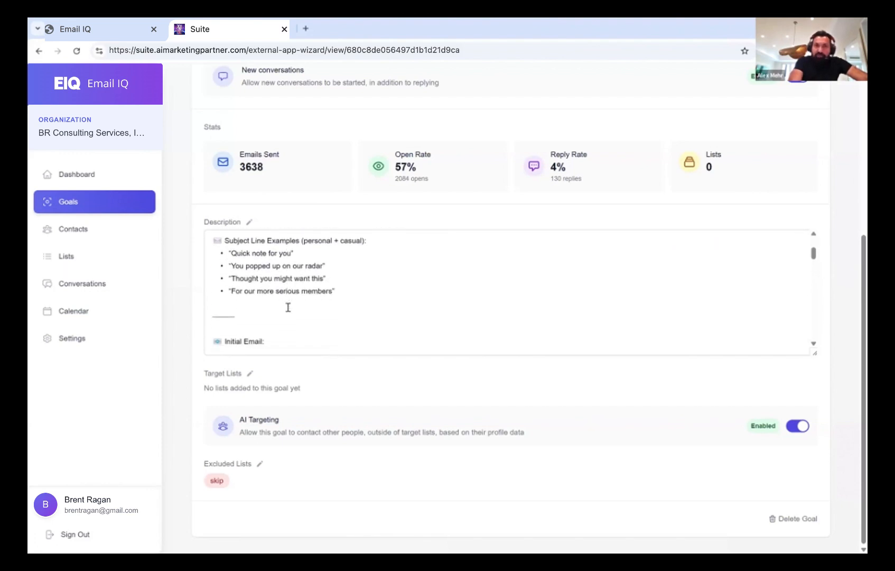
pyautogui.scroll(1, 288, 307)
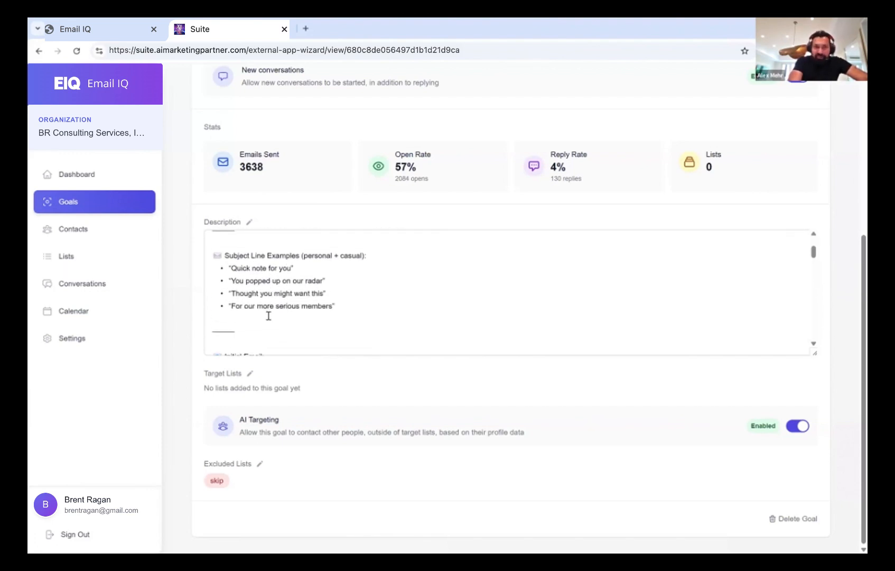
pyautogui.scroll(-2, 268, 315)
pyautogui.scroll(-10, 269, 315)
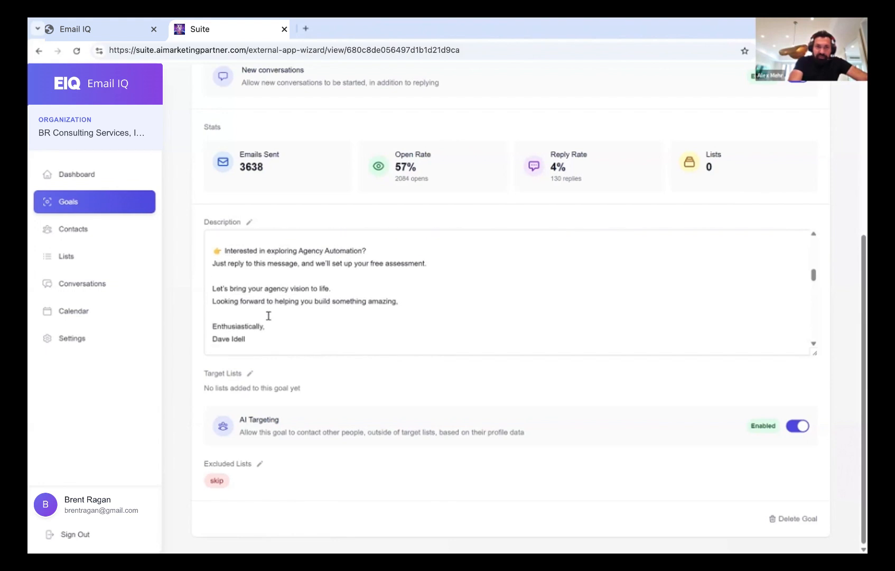
pyautogui.scroll(-10, 268, 315)
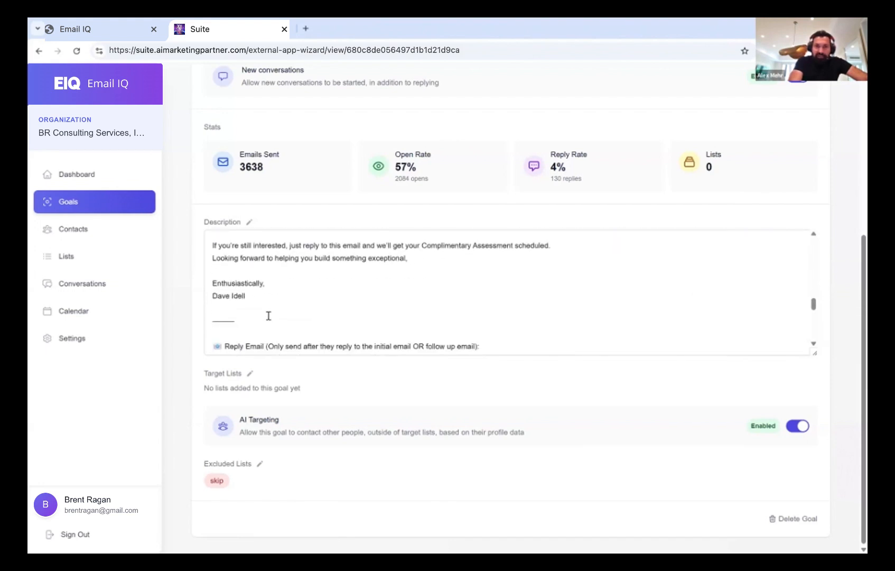
pyautogui.scroll(-8, 268, 316)
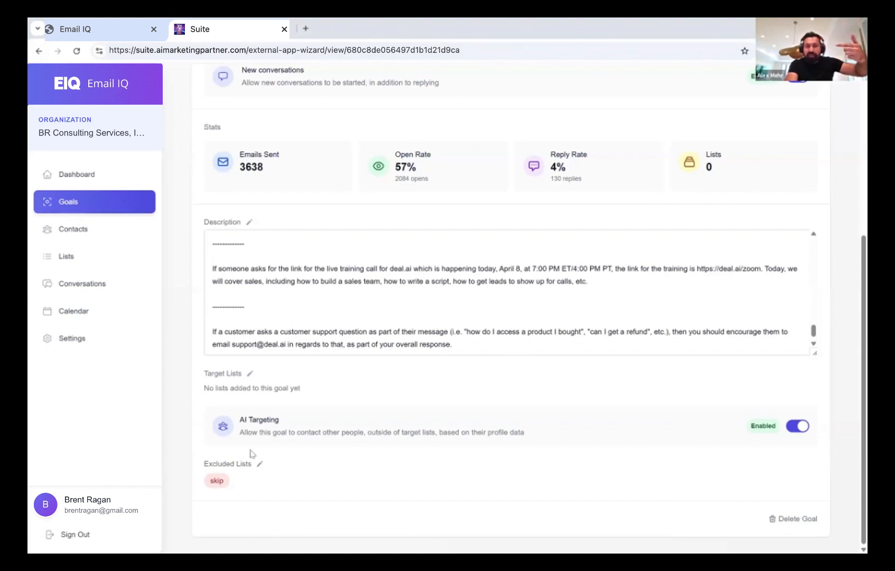
# Go to the dashboard and scroll through the Activity Feed of sent, opened and completed entries
pyautogui.click(74, 183)
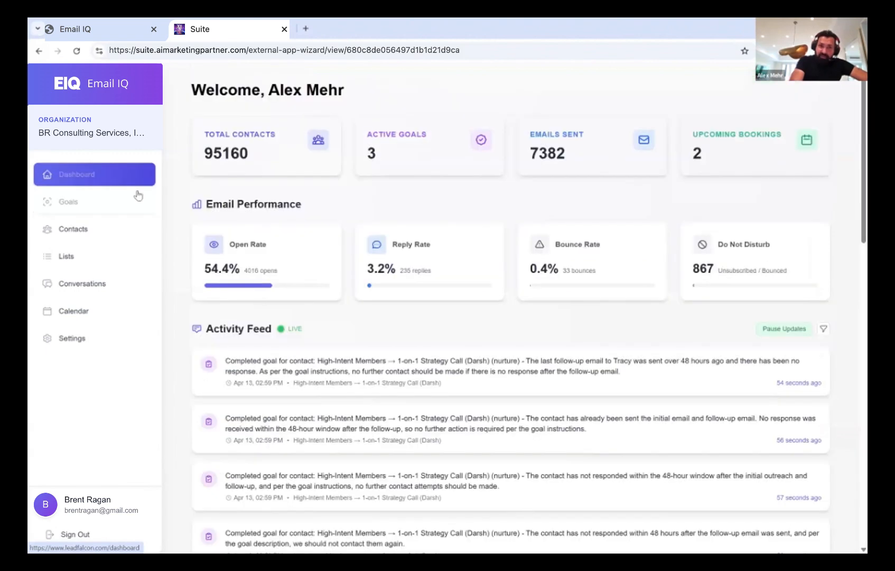
pyautogui.scroll(-1, 290, 306)
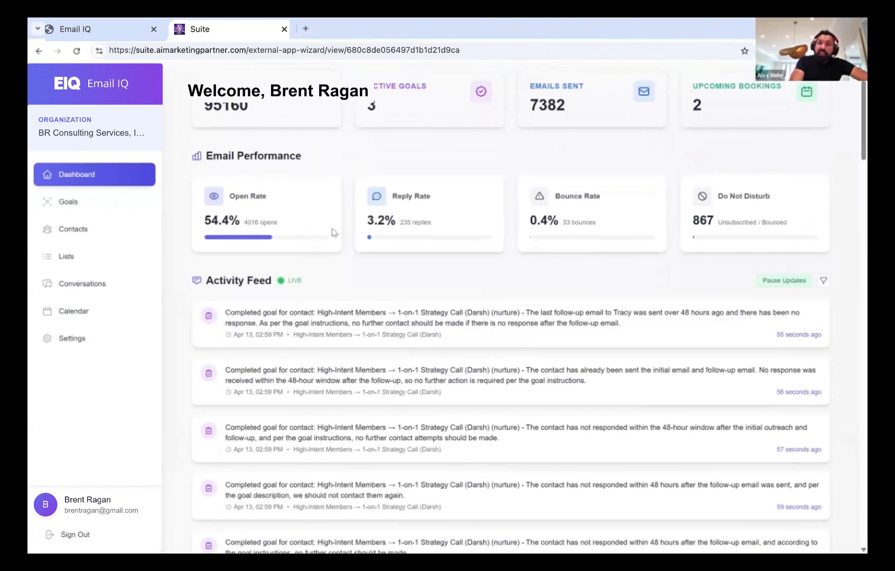
pyautogui.scroll(1, 332, 231)
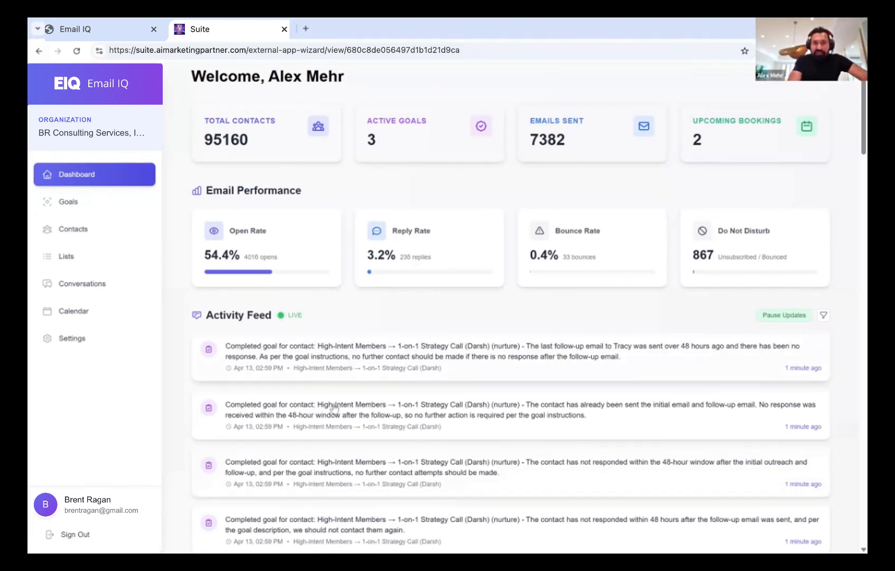
pyautogui.scroll(-1, 334, 408)
pyautogui.scroll(-5, 299, 370)
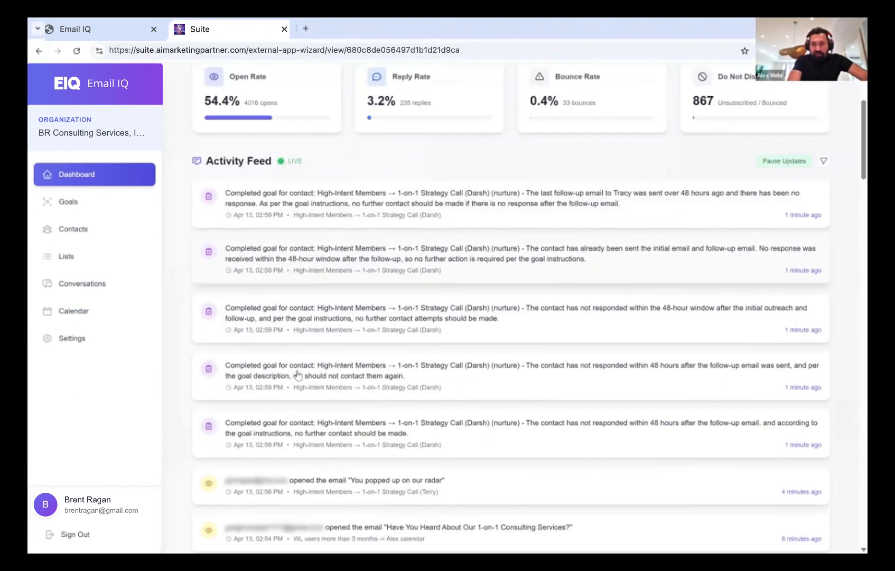
pyautogui.scroll(-3, 299, 372)
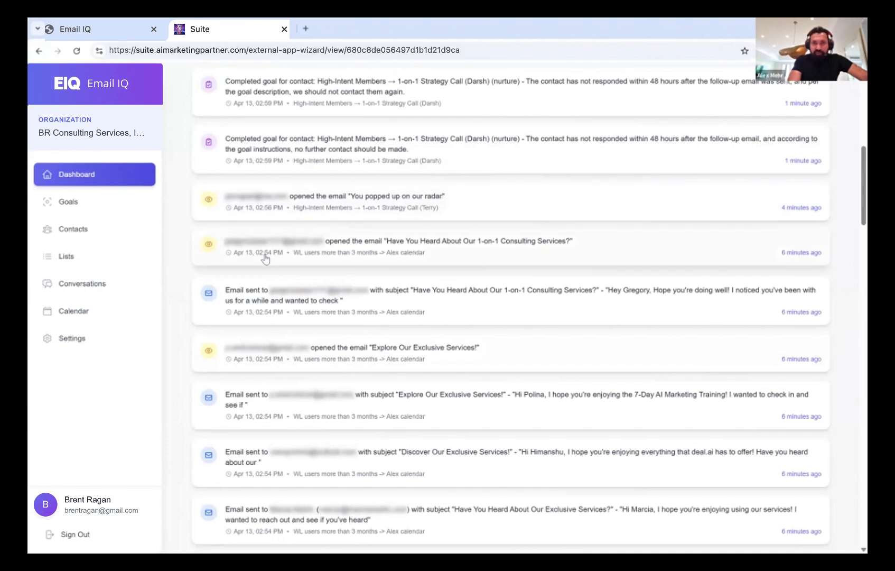
pyautogui.scroll(1, 265, 258)
pyautogui.scroll(2, 265, 258)
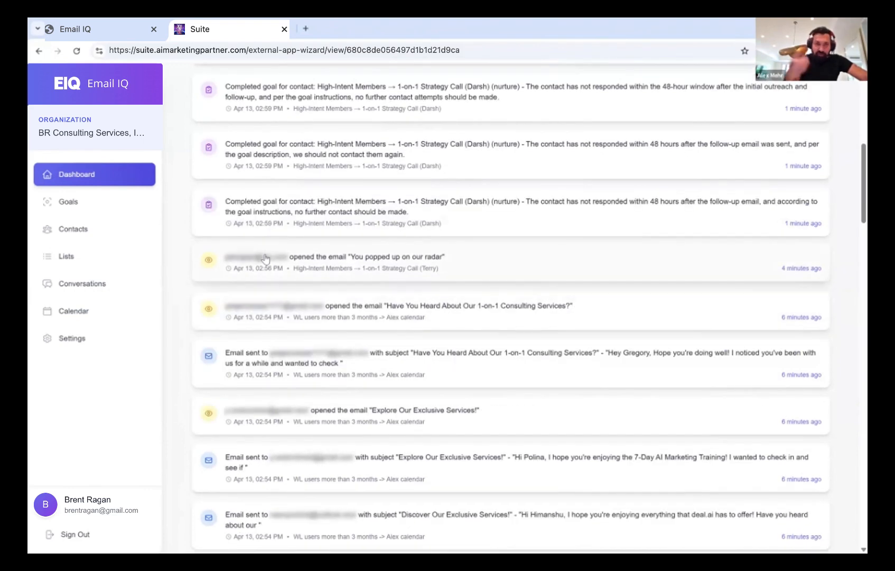
pyautogui.scroll(5, 265, 258)
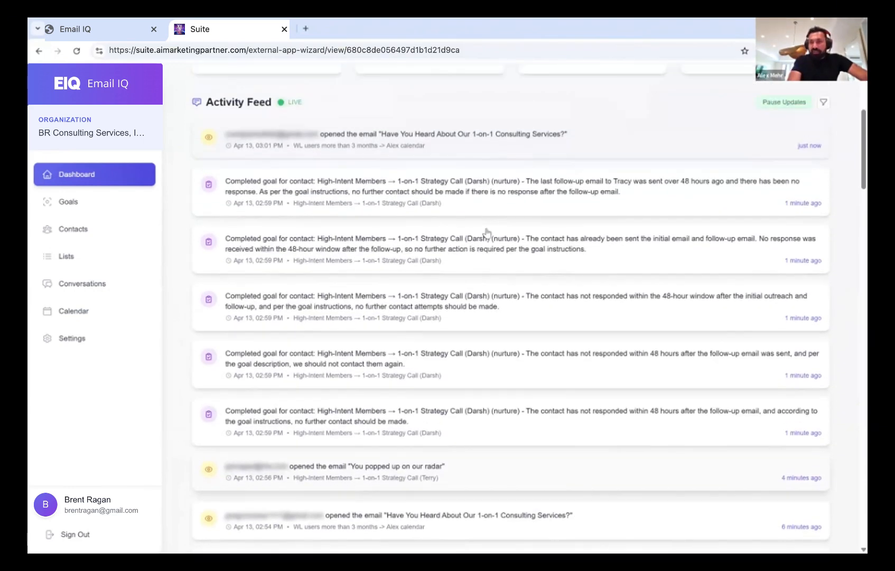
pyautogui.scroll(1, 827, 180)
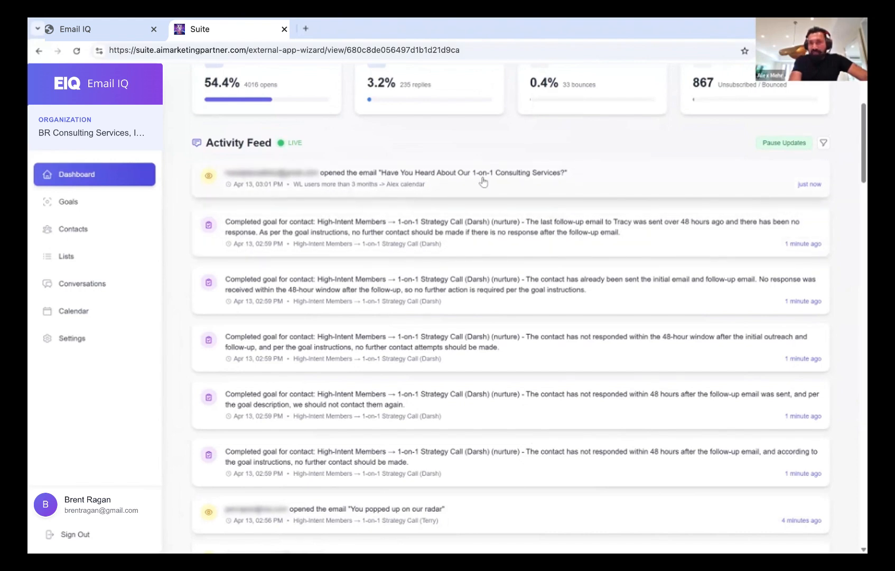
pyautogui.scroll(-3, 483, 181)
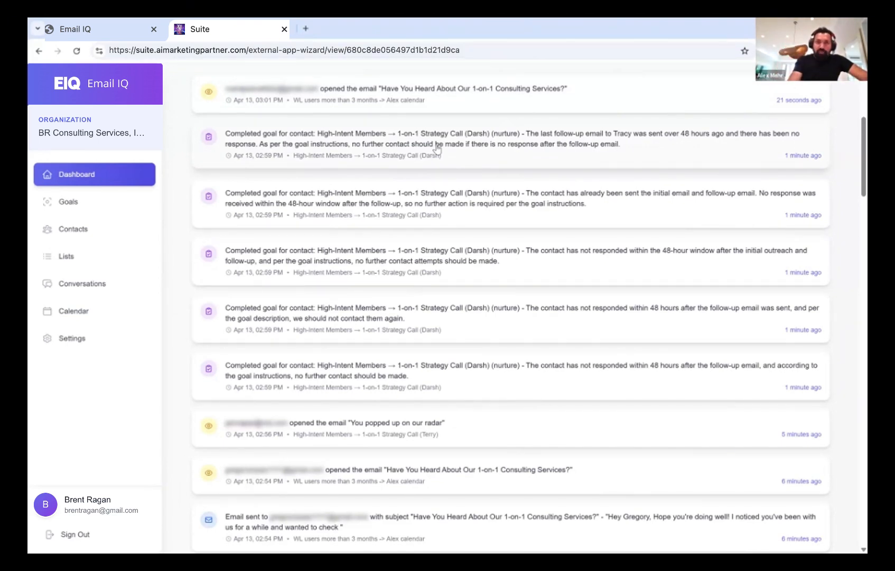
# Open one contact's conversation showing the AI-sent 'Have You Heard About Our 1-on-1 Consulting Services?' email
pyautogui.scroll(-2, 436, 150)
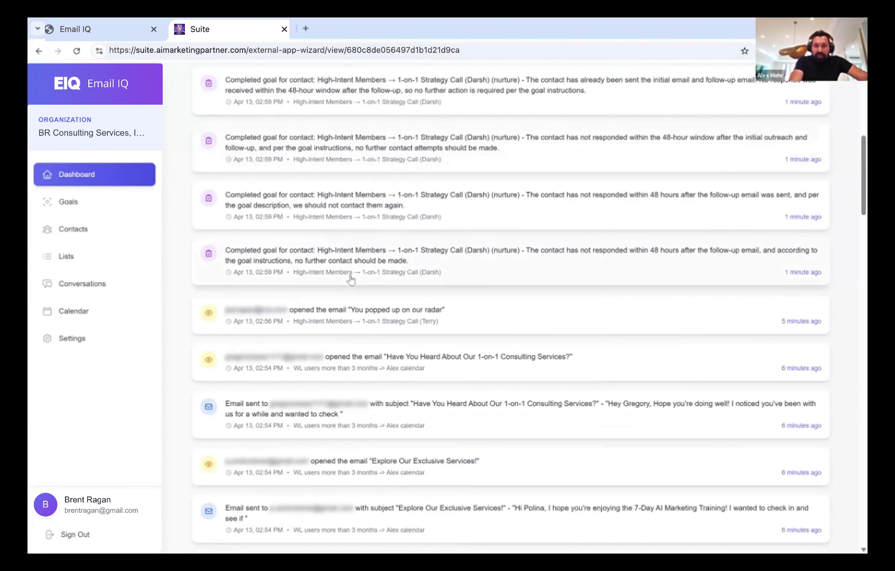
pyautogui.scroll(-2, 351, 279)
pyautogui.scroll(-2, 355, 298)
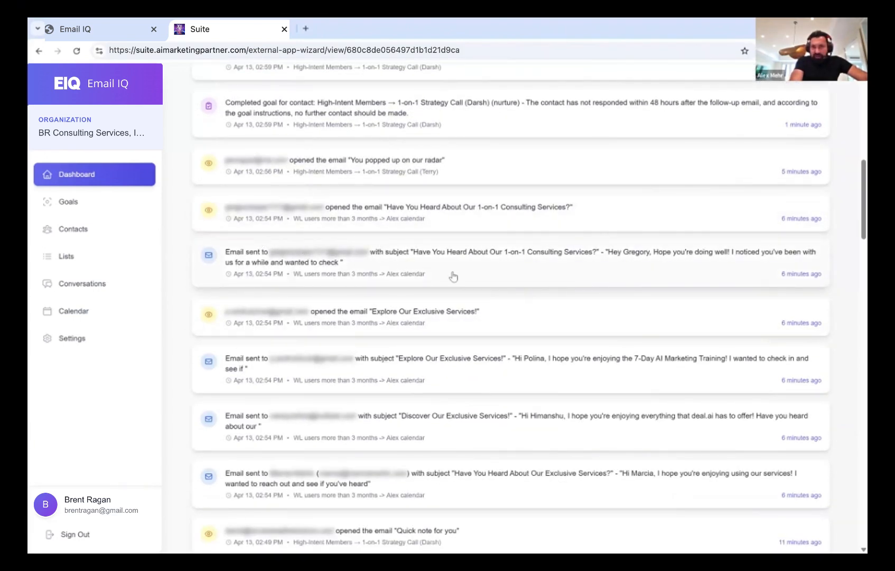
pyautogui.scroll(-1, 453, 276)
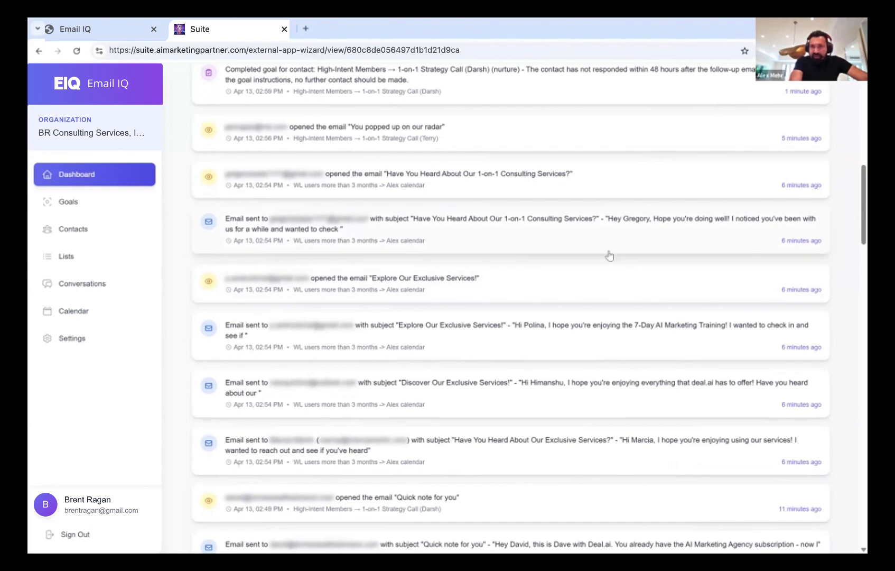
pyautogui.scroll(-1, 592, 299)
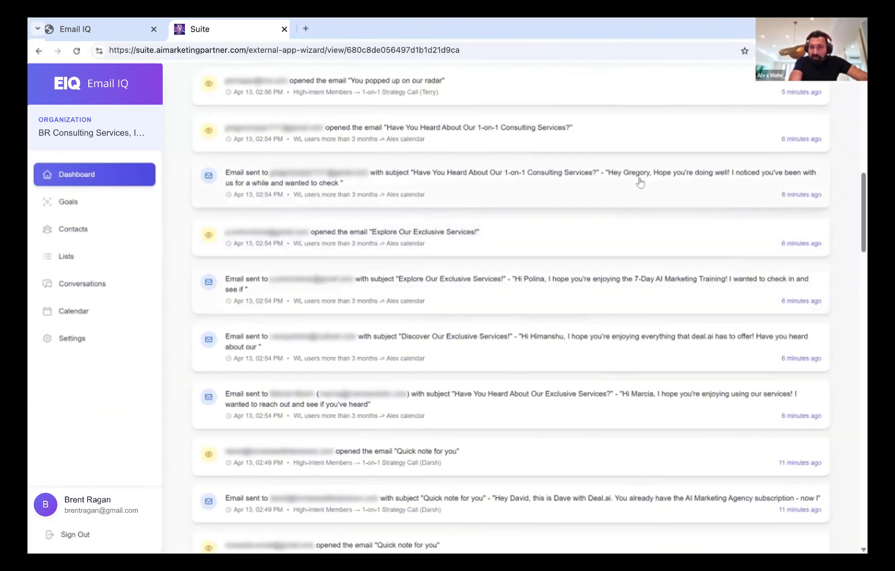
pyautogui.click(495, 183)
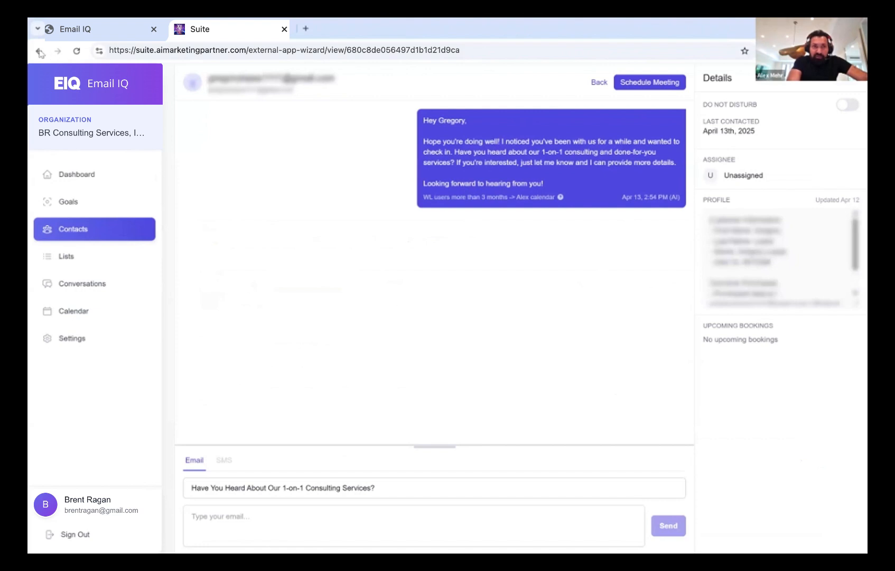
pyautogui.hotkey('alt', 'Left')
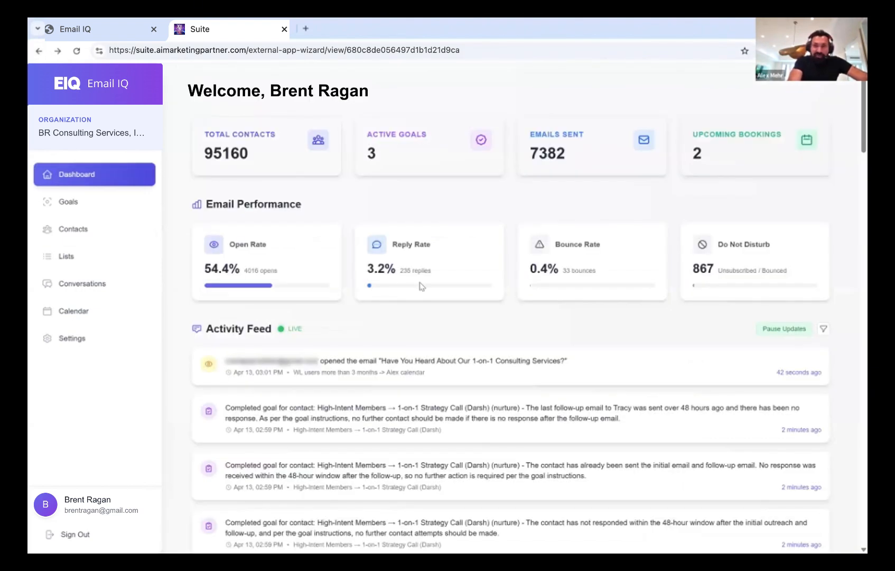
pyautogui.scroll(-1, 422, 286)
pyautogui.scroll(-1, 421, 286)
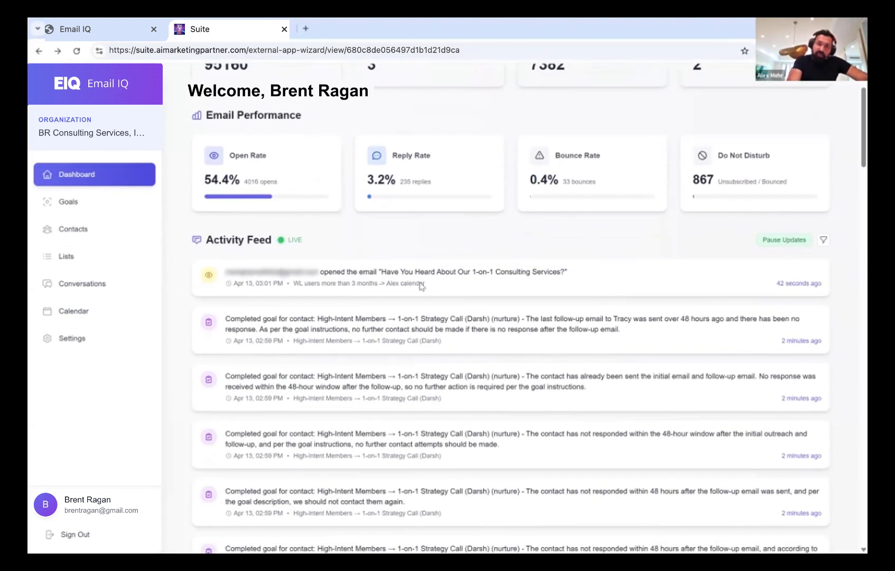
pyautogui.scroll(-1, 421, 286)
pyautogui.scroll(-5, 421, 286)
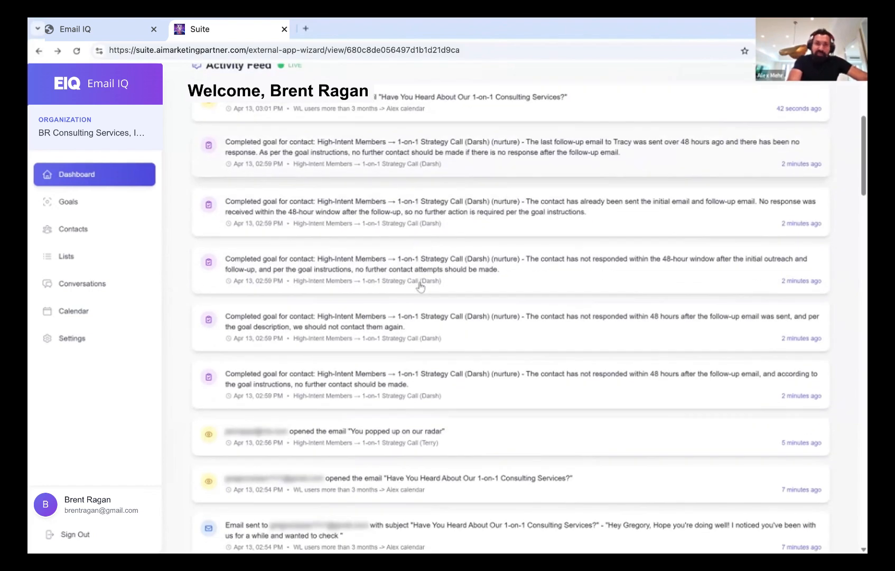
pyautogui.scroll(-2, 421, 286)
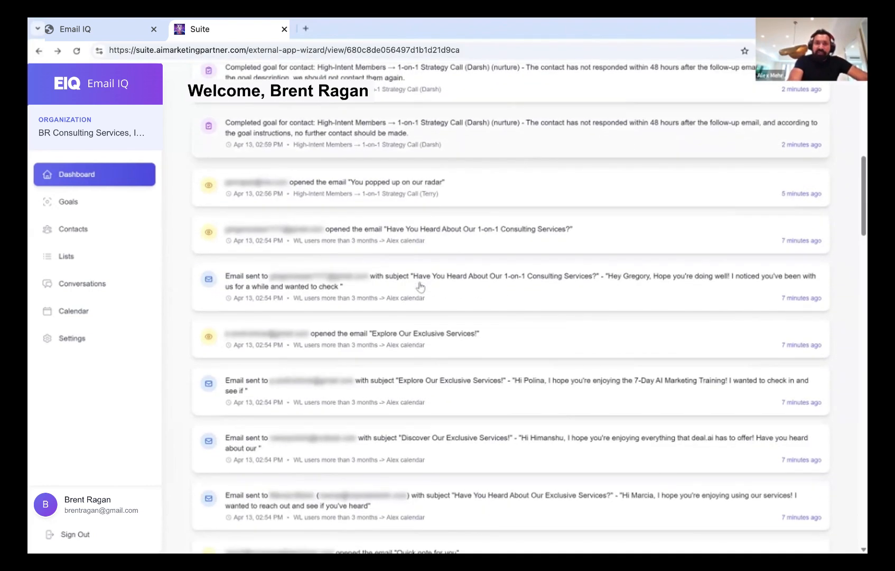
pyautogui.scroll(-3, 421, 286)
pyautogui.scroll(-1, 421, 286)
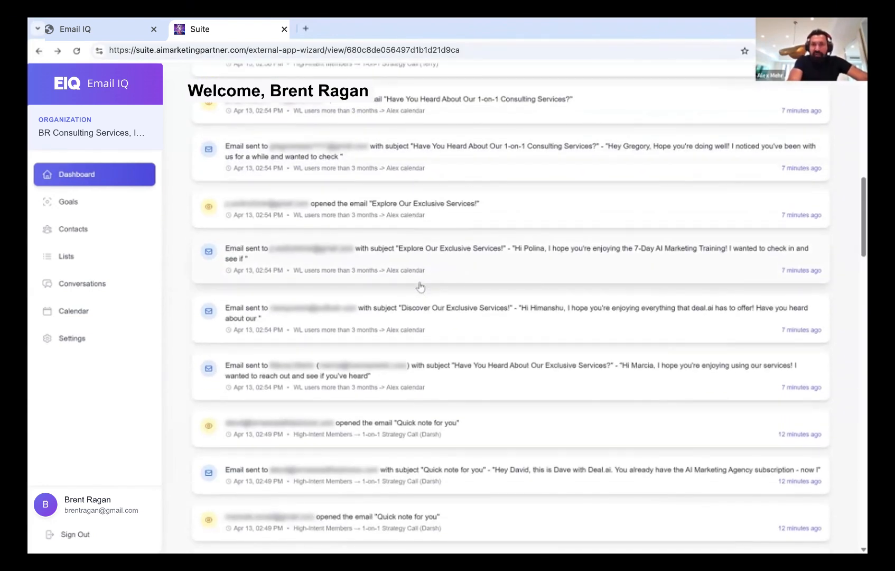
pyautogui.scroll(-1, 422, 286)
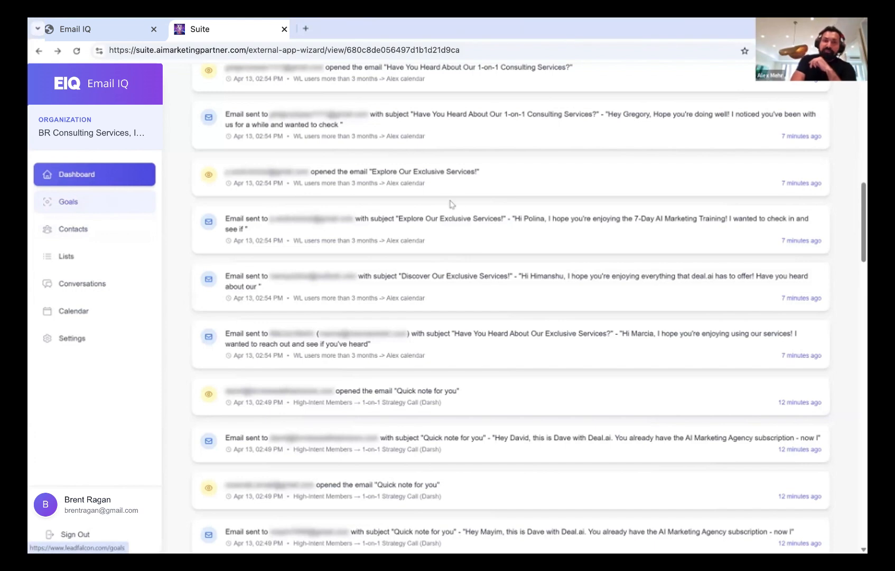
# Start a new goal from Goals, trying Broadcast before settling on the Smart Goal type
pyautogui.click(84, 205)
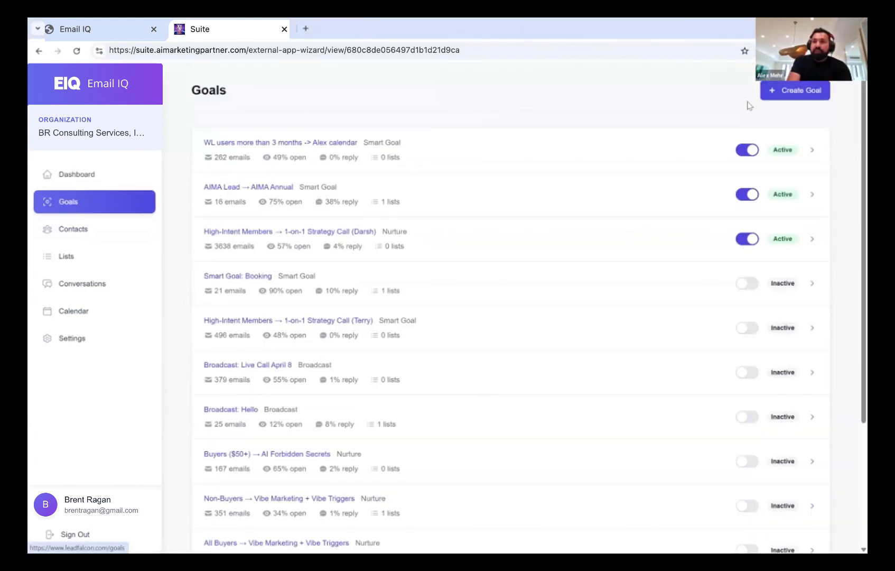
pyautogui.click(796, 91)
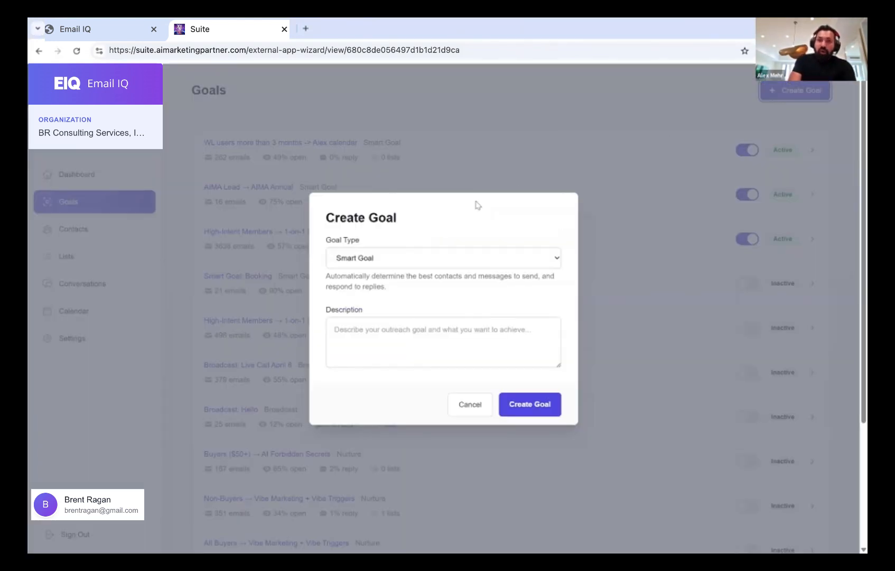
pyautogui.click(373, 259)
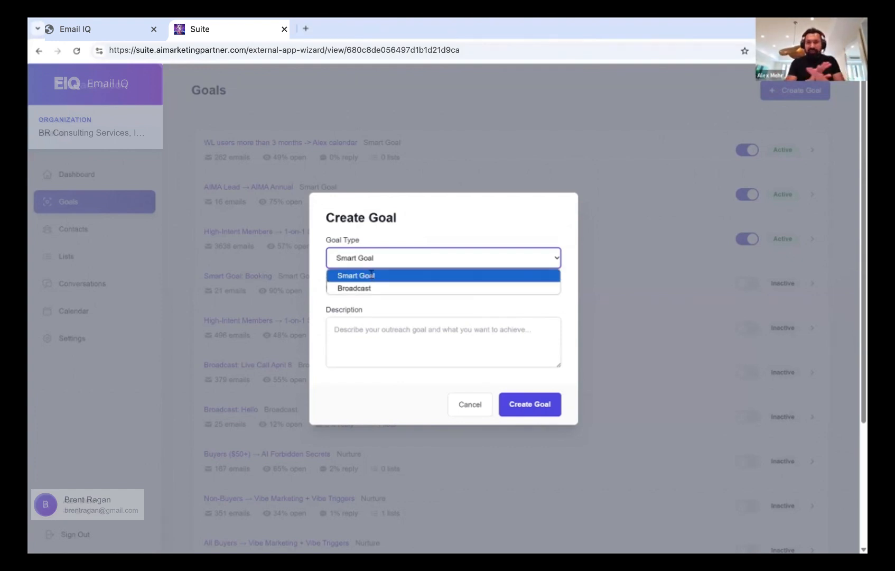
pyautogui.click(372, 275)
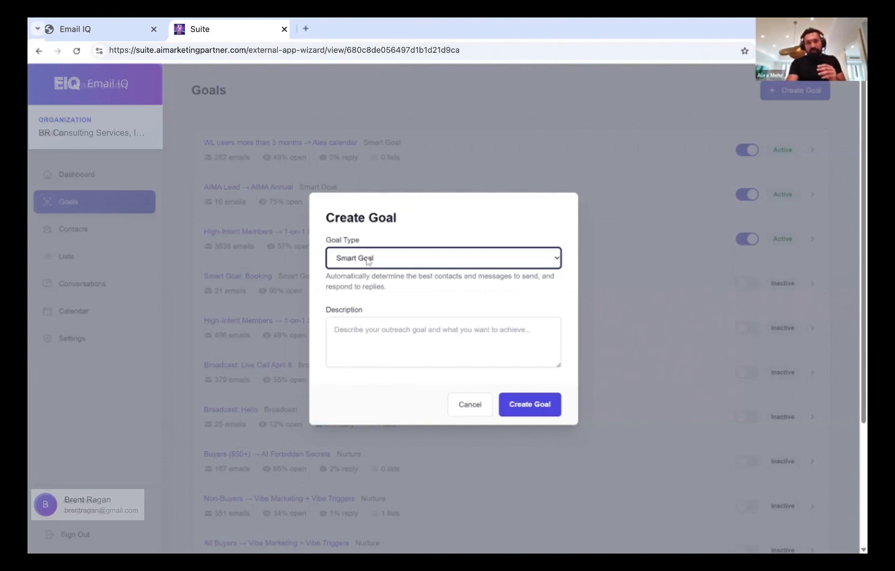
pyautogui.click(369, 260)
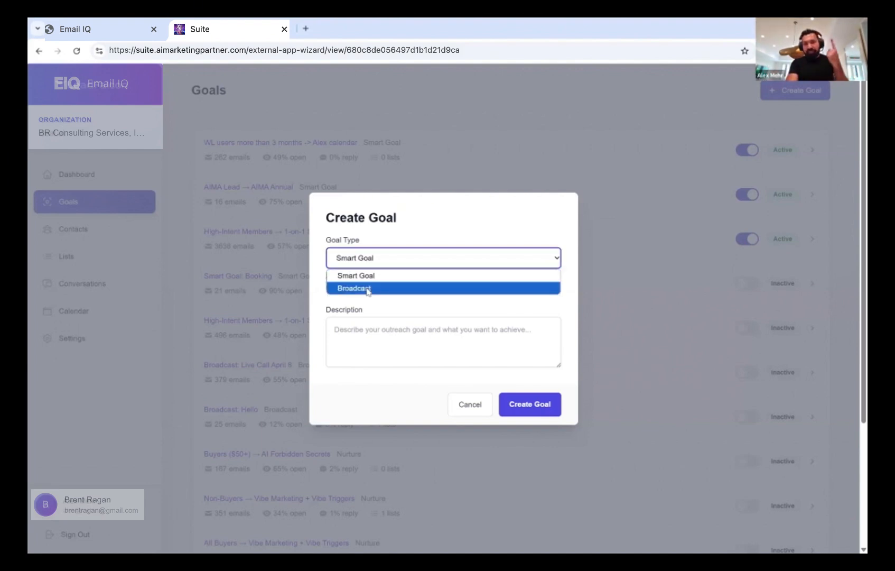
pyautogui.click(367, 289)
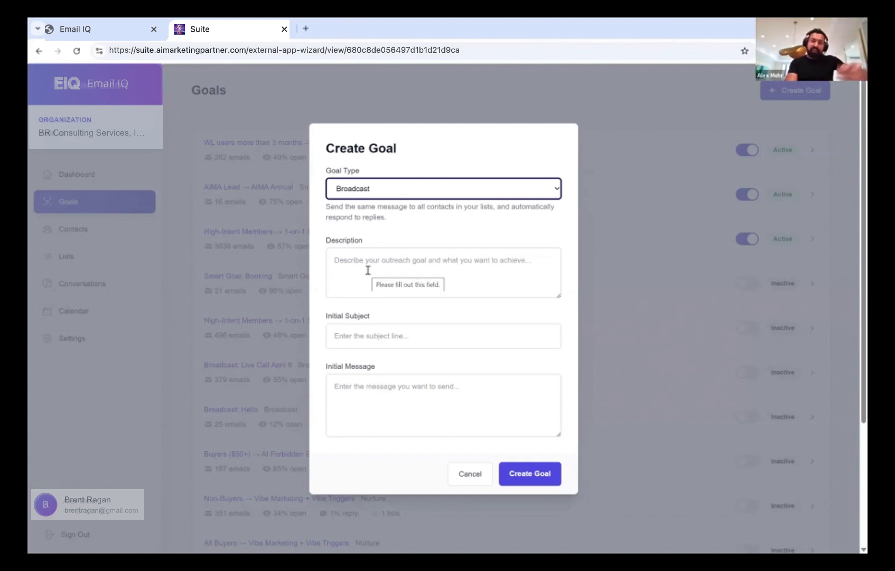
pyautogui.click(373, 191)
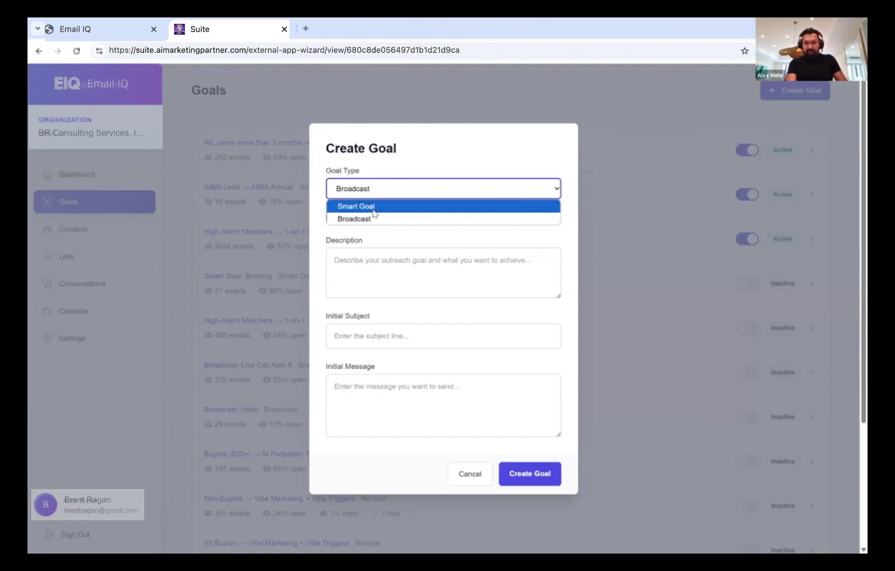
pyautogui.click(373, 210)
# Describe the goal as booking 1-on-1 consulting calls with 6-month AI Marketing Agency purchasers, then create it
pyautogui.click(353, 336)
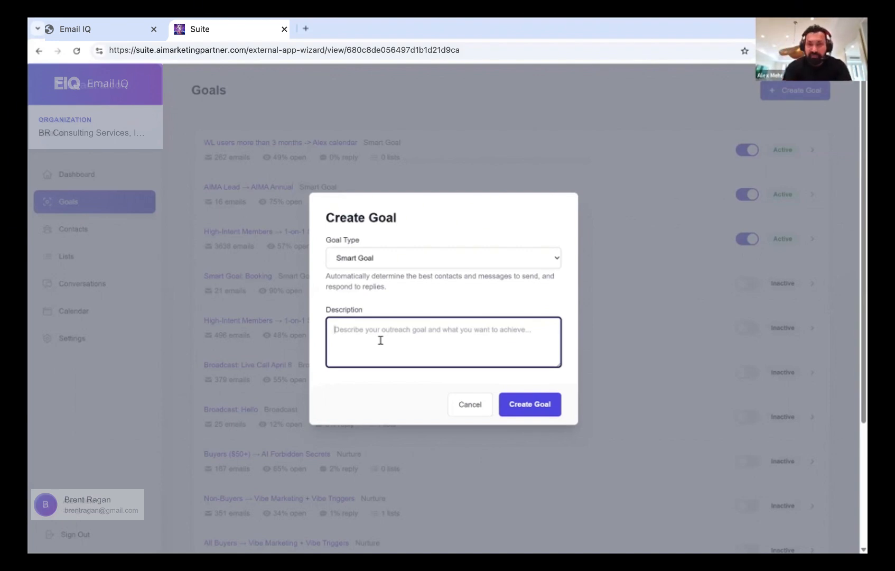
pyautogui.write('The goal is to contact people who have purchased AI Marketing')
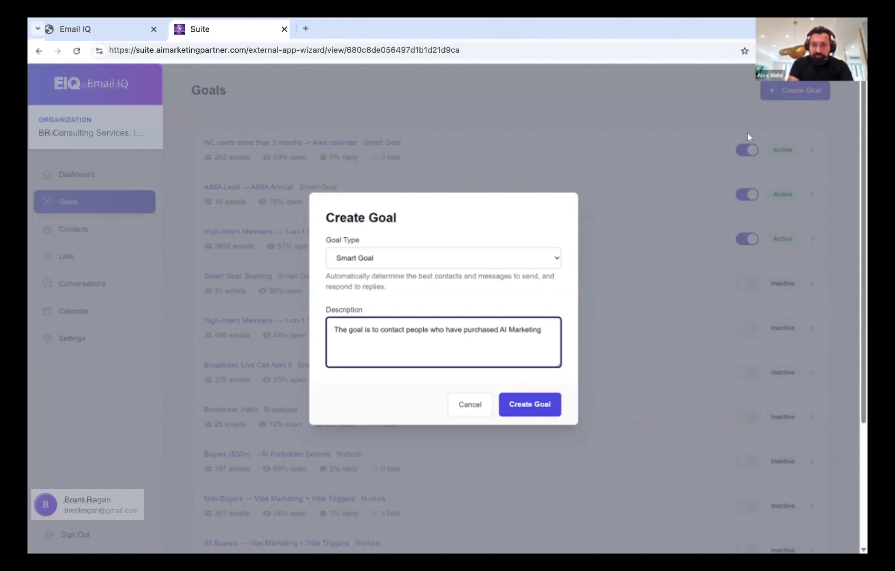
pyautogui.write('Agency ')
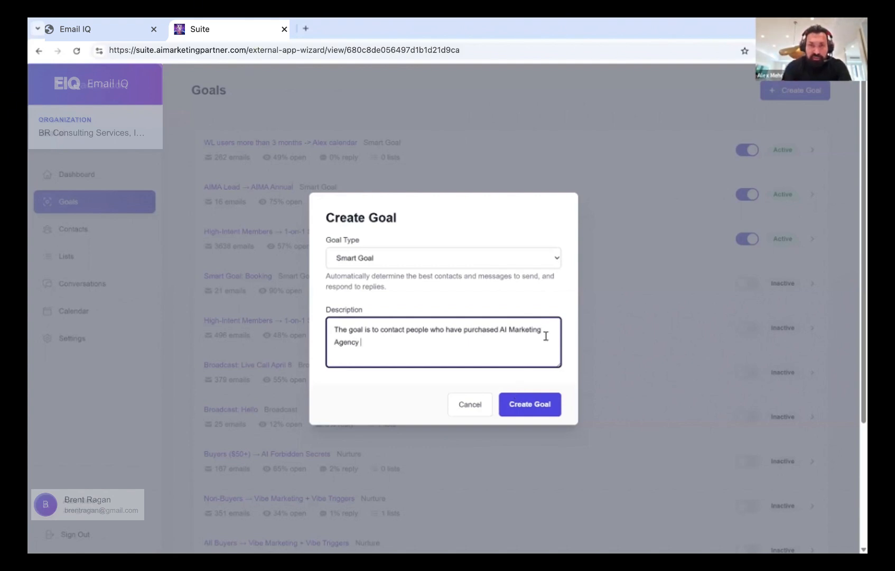
pyautogui.write('in the past 6 month a')
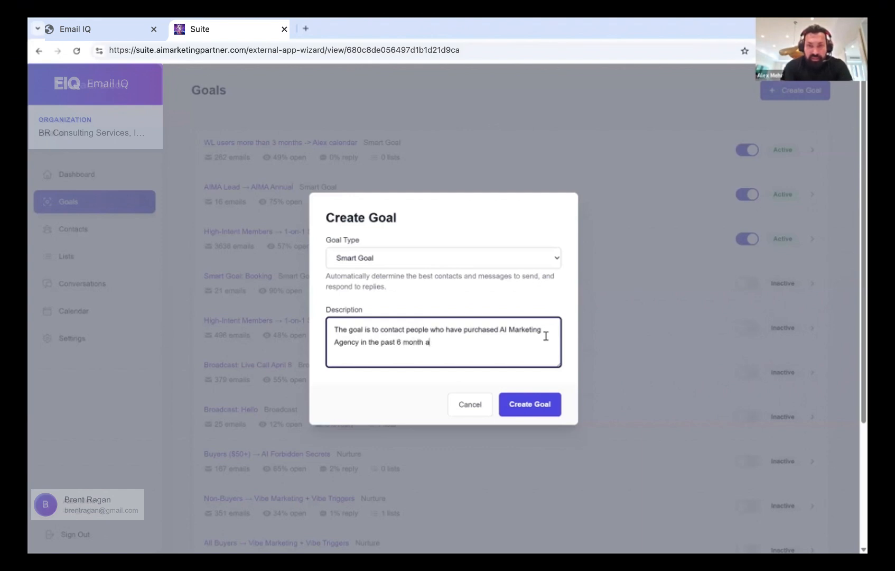
pyautogui.press('BackSpace')
pyautogui.write('s and set ')
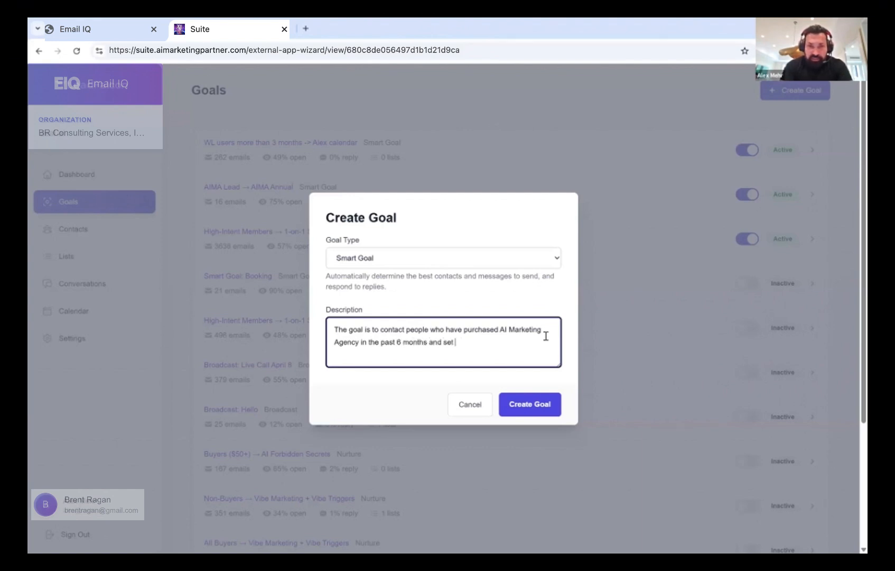
pyautogui.write('them up for a 1-on-1 con')
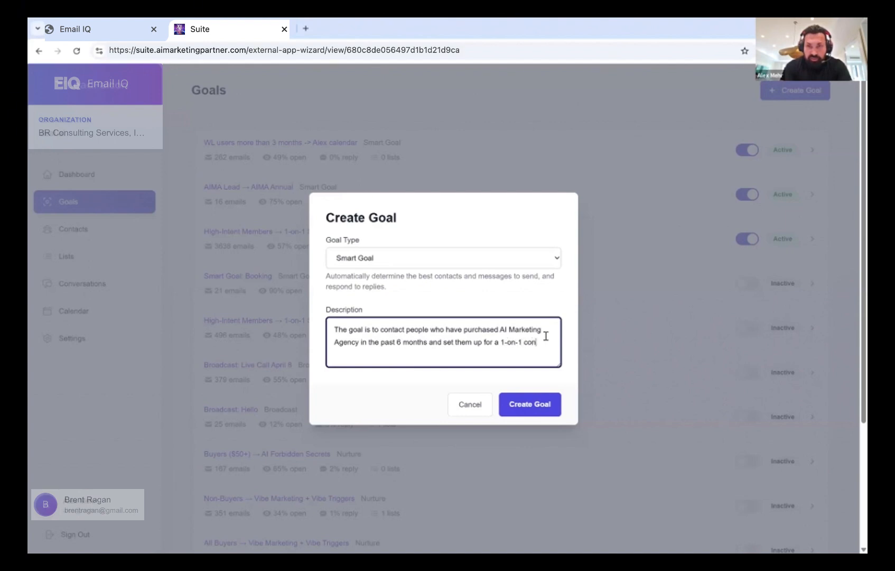
pyautogui.write('sulting call.')
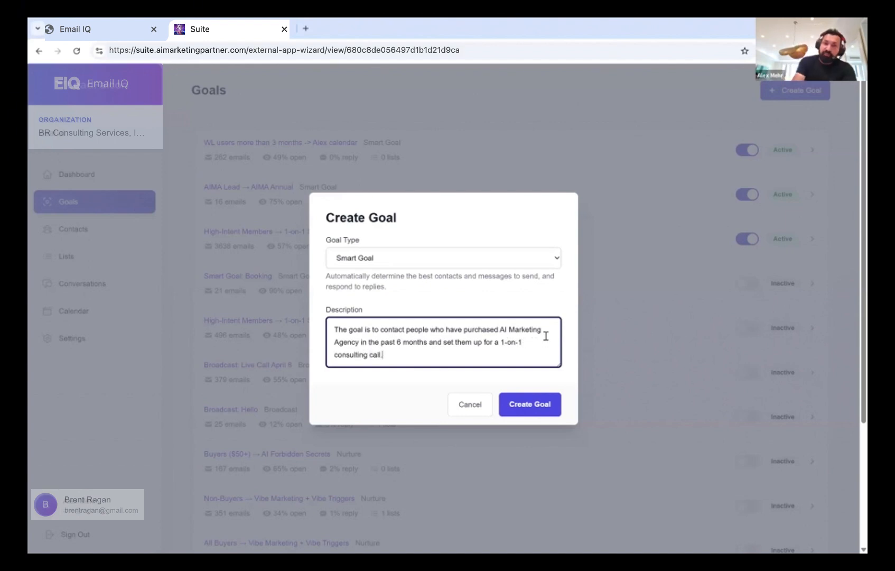
pyautogui.click(523, 412)
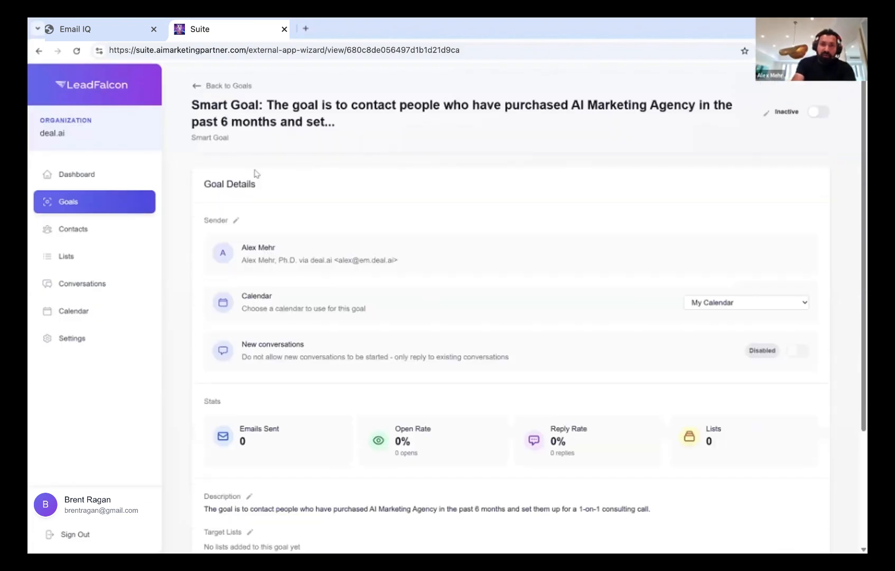
# Check the goal's Calendar dropdown and leave it set to My Calendar
pyautogui.scroll(-3, 375, 311)
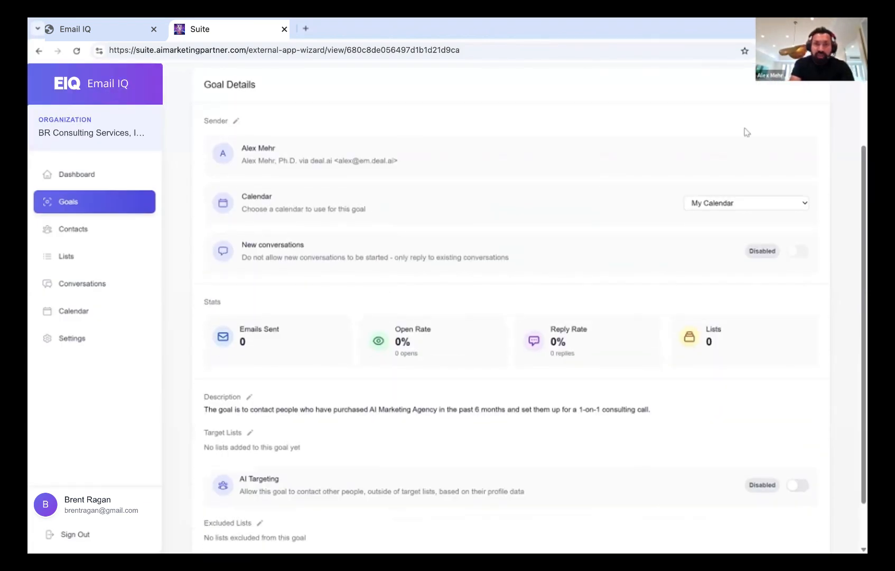
pyautogui.click(724, 209)
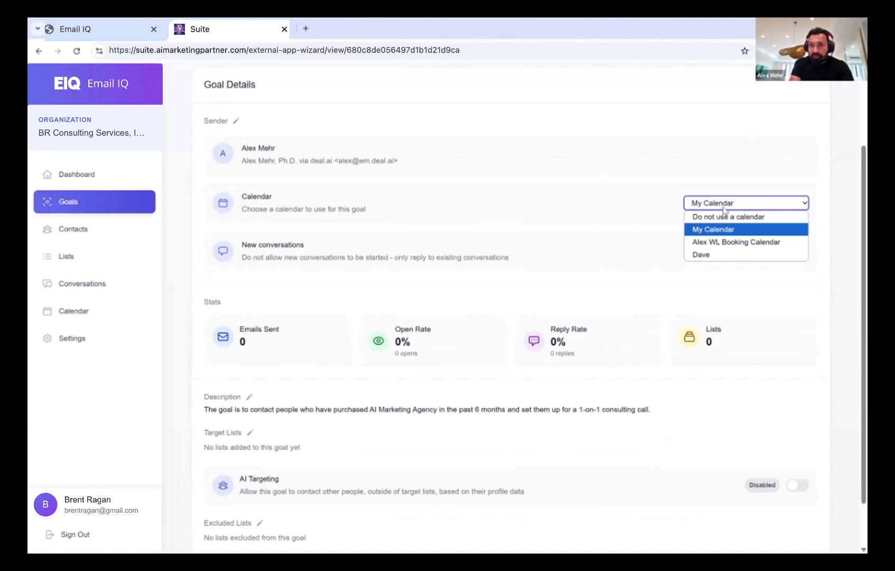
pyautogui.scroll(-1, 613, 233)
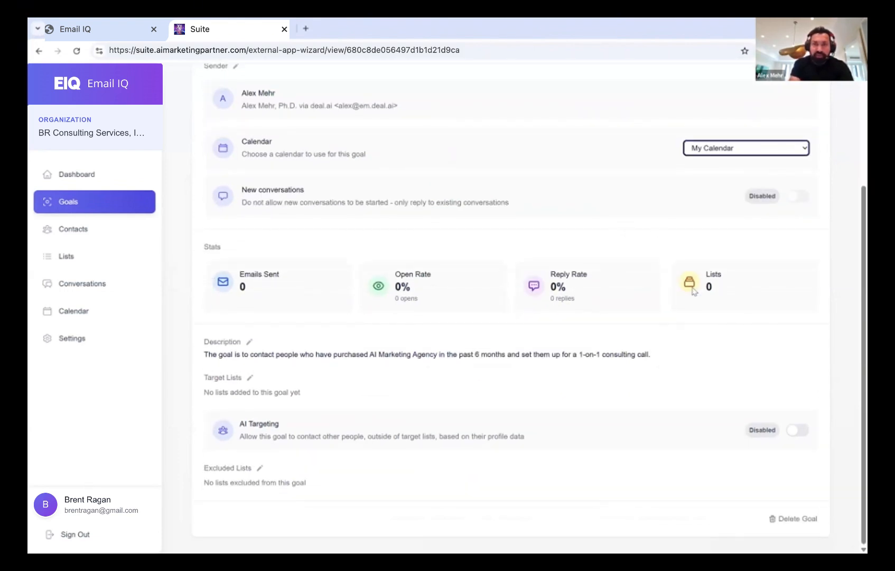
pyautogui.click(798, 197)
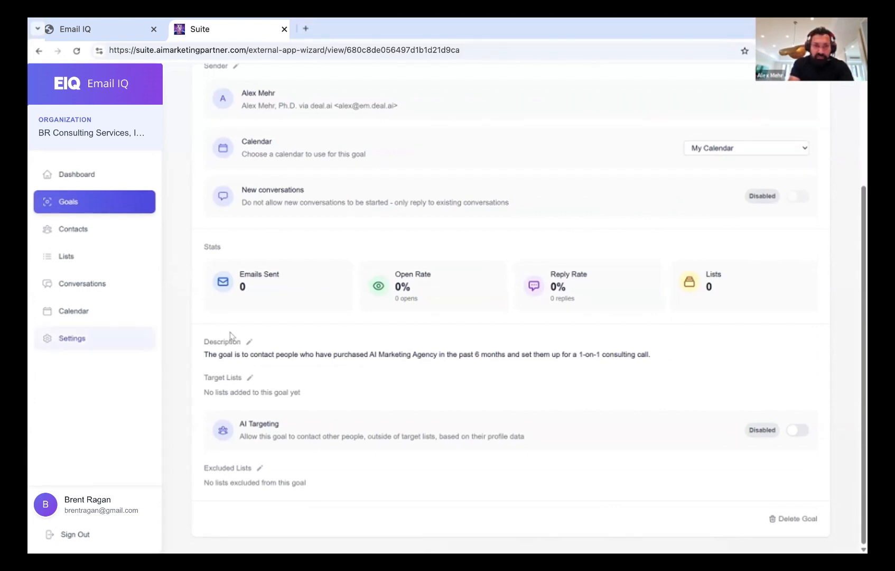
# Put the new goal's description into edit mode
pyautogui.click(249, 342)
pyautogui.click(365, 361)
pyautogui.scroll(3, 810, 83)
pyautogui.scroll(-5, 804, 121)
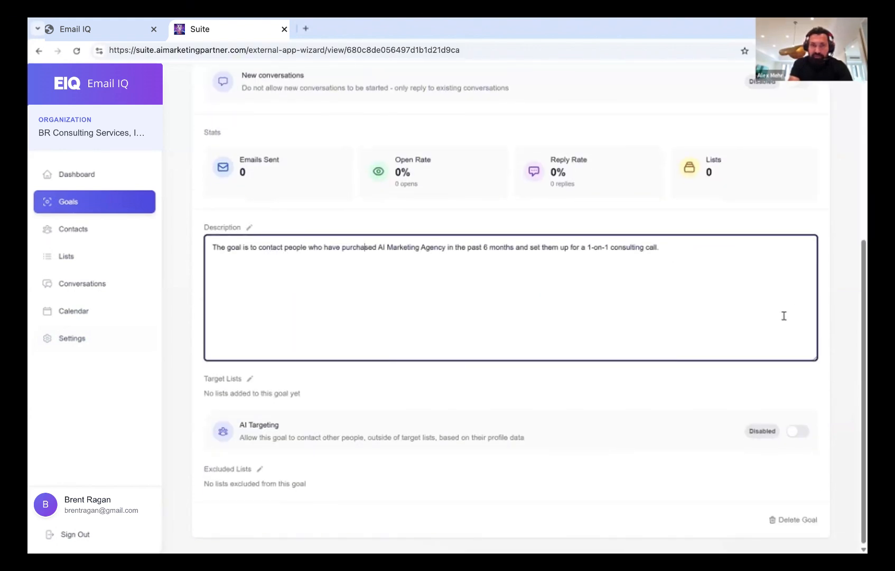
pyautogui.hotkey('alt', 'Tab')
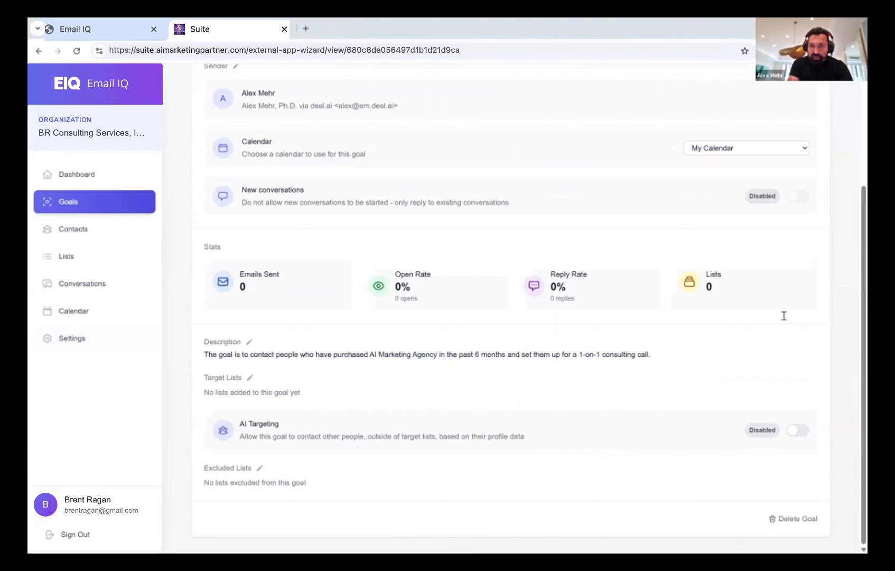
pyautogui.click(250, 342)
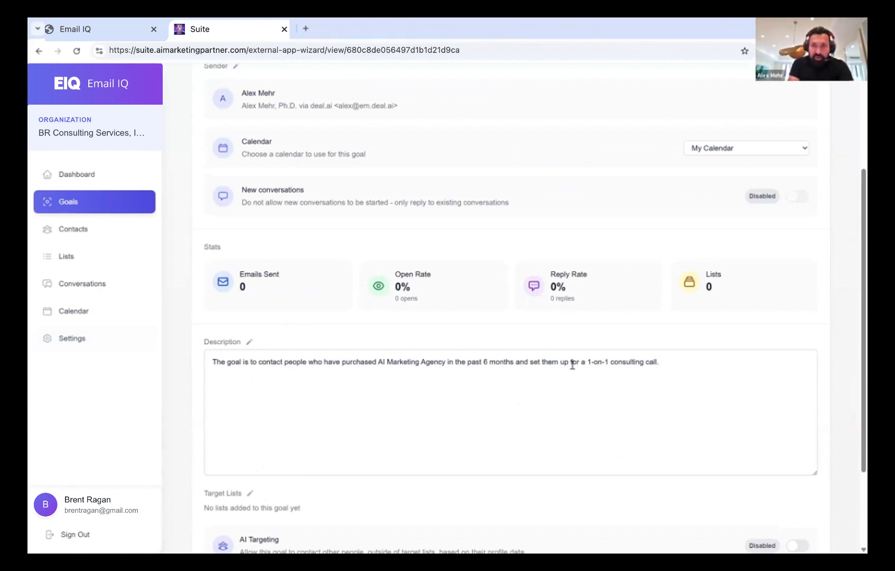
# Append 'Only contact people who have spent at least $30 with us.' plus short, personalized first-email guidance
pyautogui.click(448, 362)
pyautogui.click(697, 364)
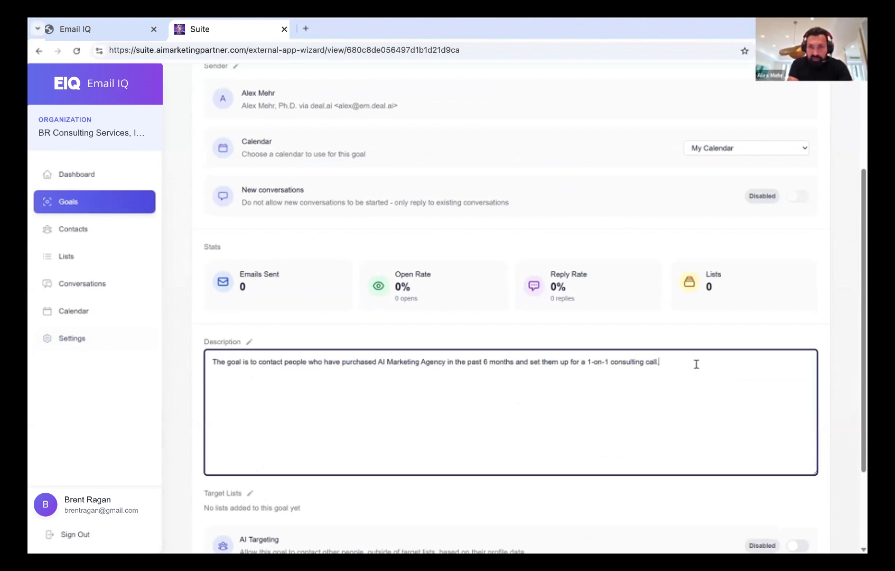
pyautogui.write('Only conta')
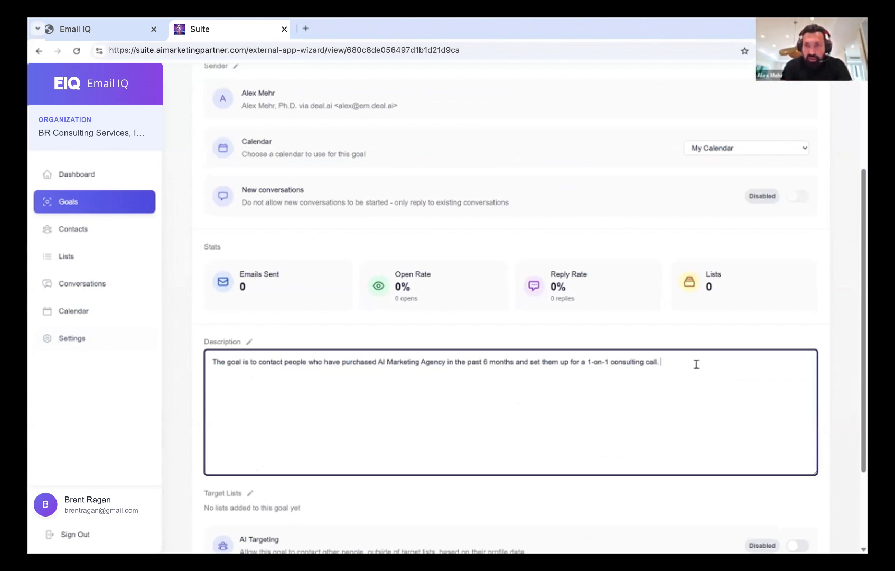
pyautogui.write('ct peopl ew')
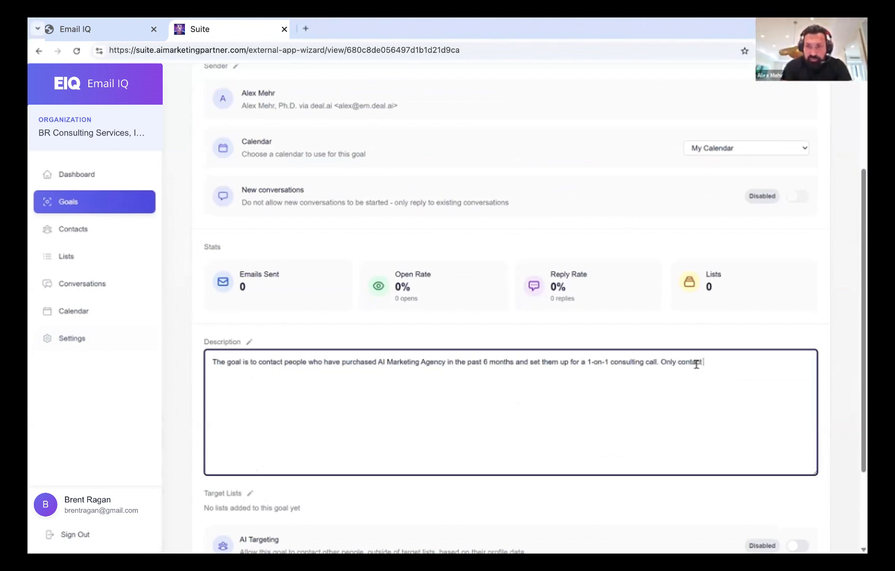
pyautogui.press('BackSpace')
pyautogui.press('BackSpace')
pyautogui.press('BackSpace')
pyautogui.write('e who have spent at least')
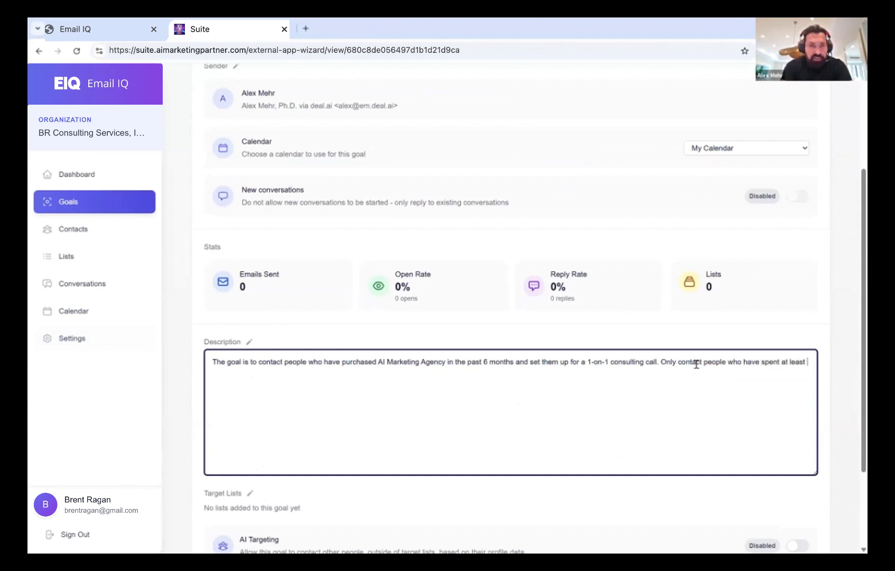
pyautogui.write(' $3')
pyautogui.press('BackSpace')
pyautogui.press('BackSpace')
pyautogui.write('$3')
pyautogui.press('BackSpace')
pyautogui.write('30 with us. ')
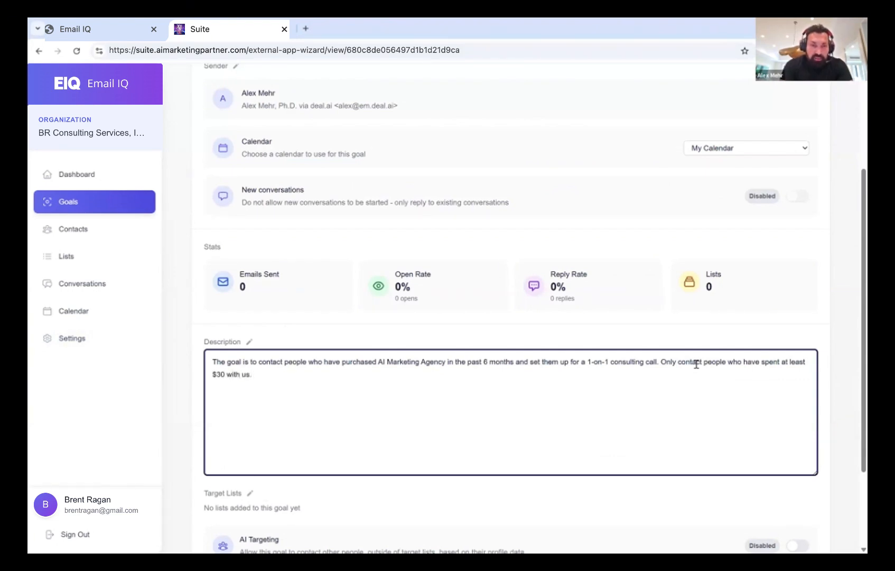
pyautogui.write('The fir')
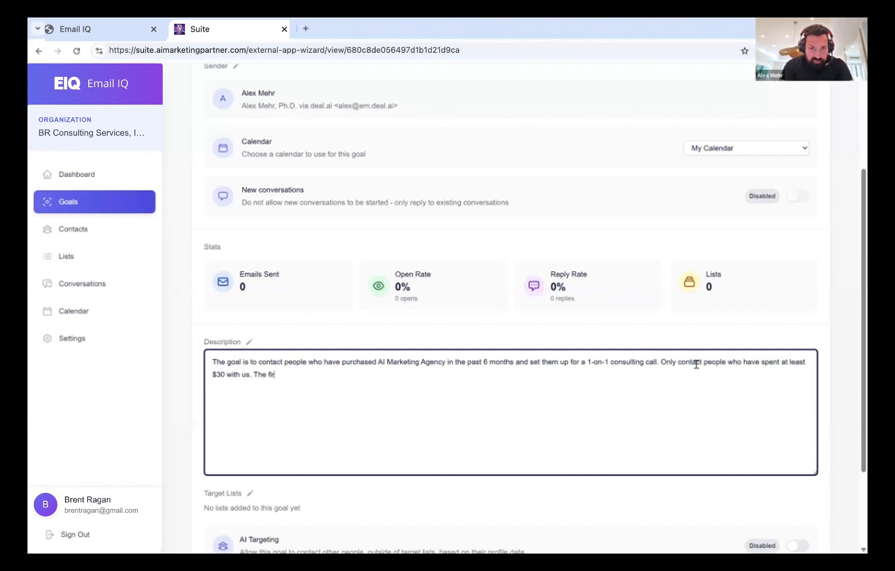
pyautogui.write('st email is short (2-3 se')
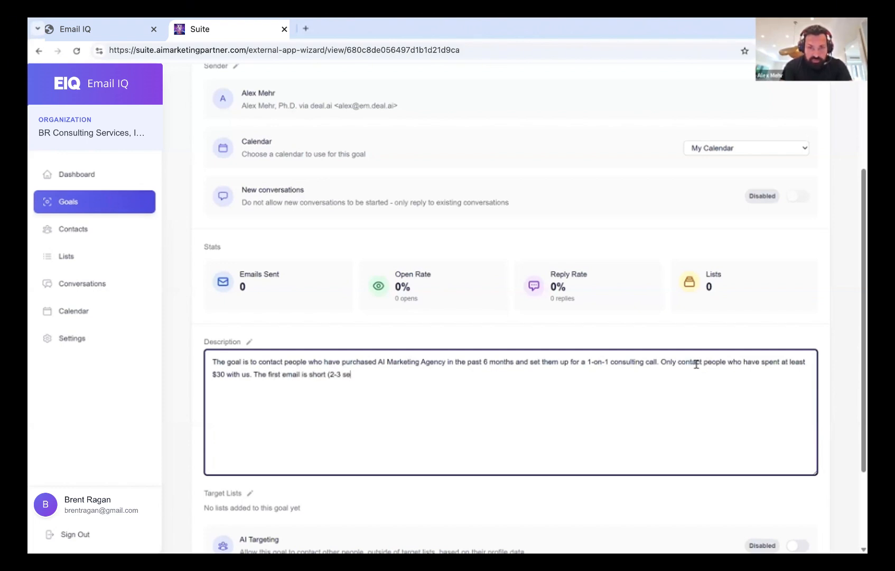
pyautogui.write('ntences max). Personalize it t')
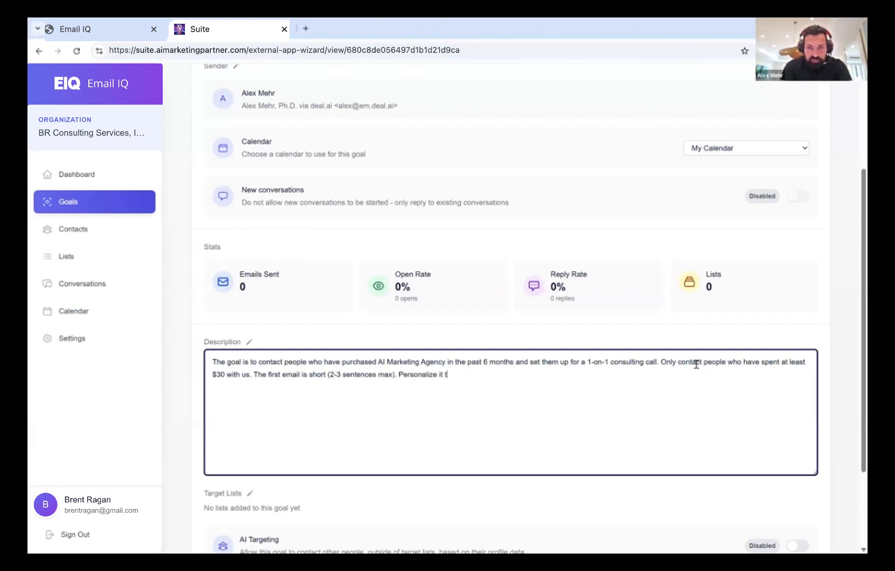
pyautogui.write('o the user by mention')
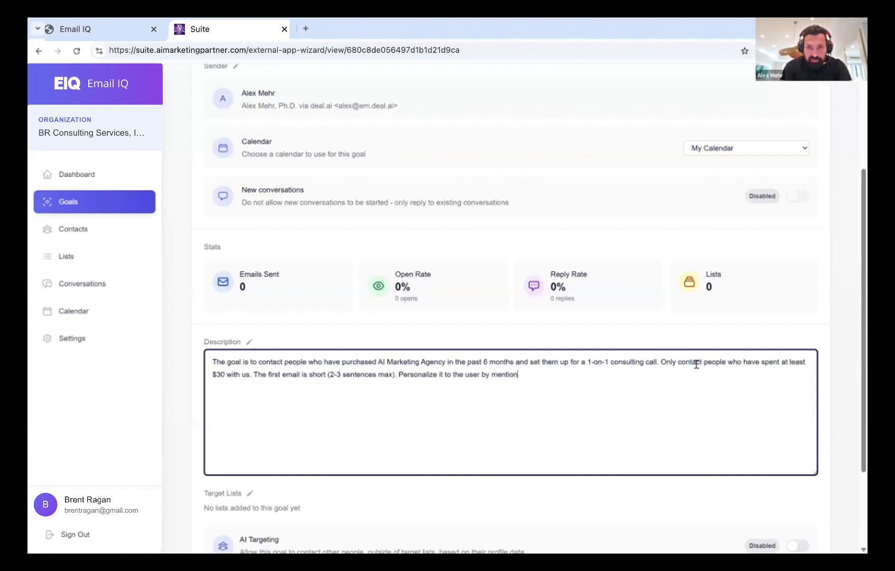
pyautogui.write('ing how long the')
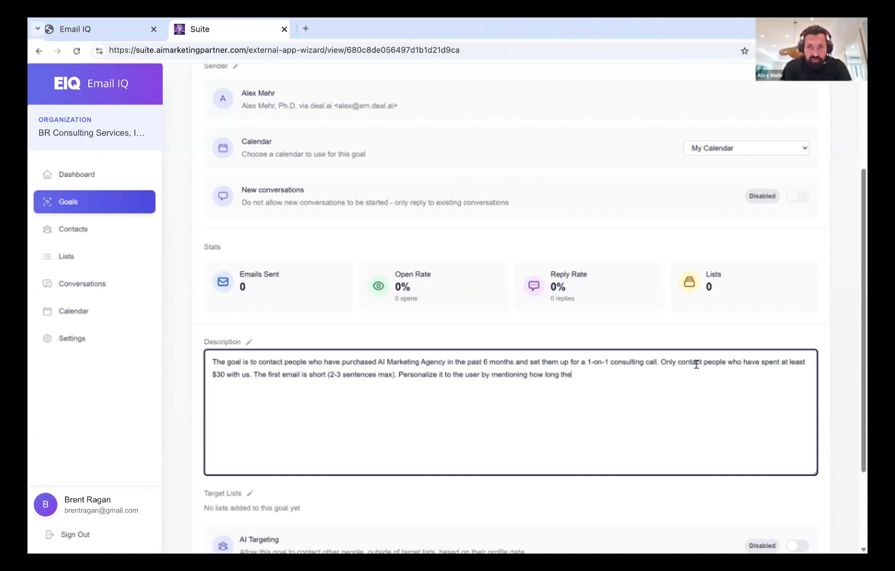
pyautogui.write("y've been with us or any spe")
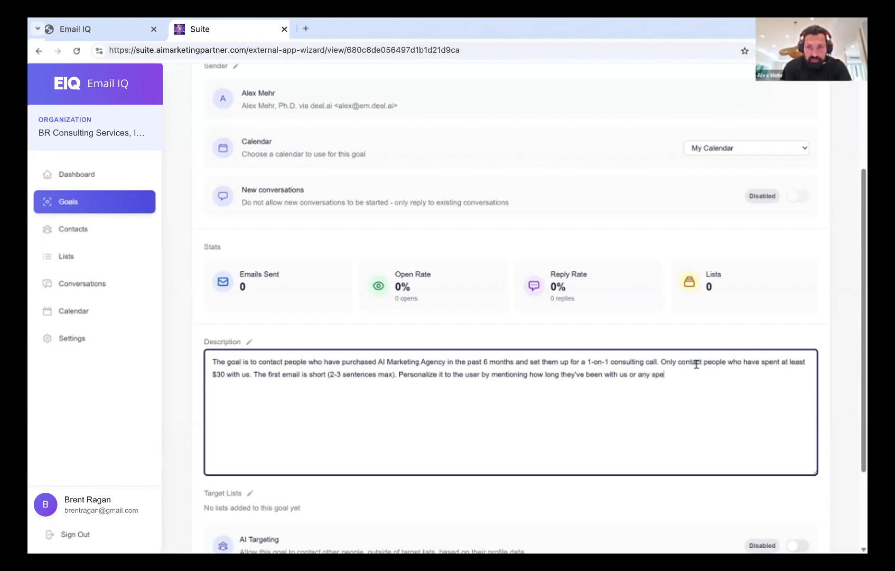
pyautogui.write('cific information such as their name. ')
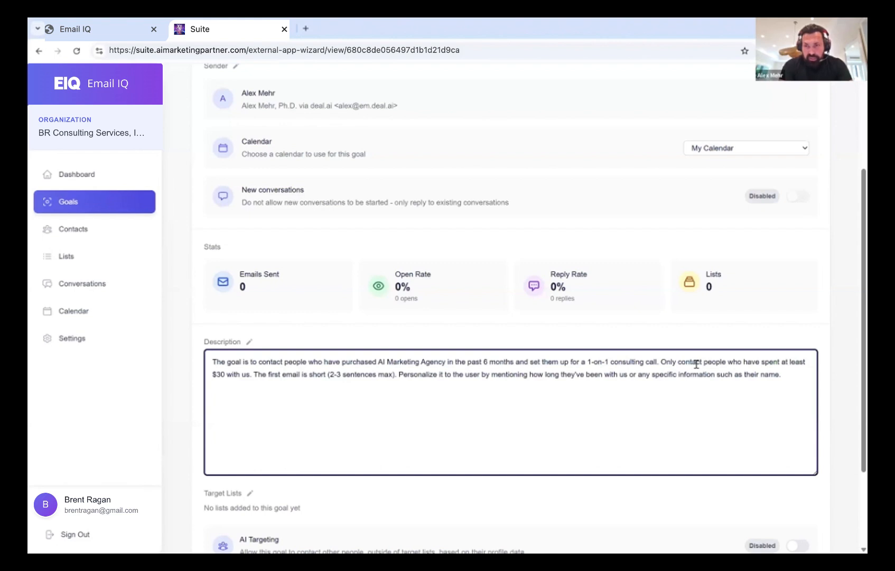
pyautogui.write('Use a ')
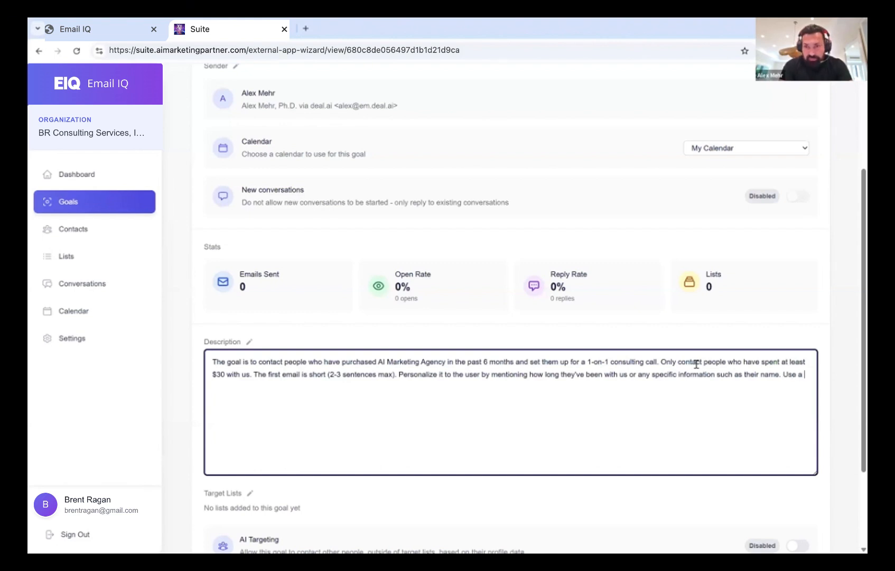
pyautogui.write('friendly tone')
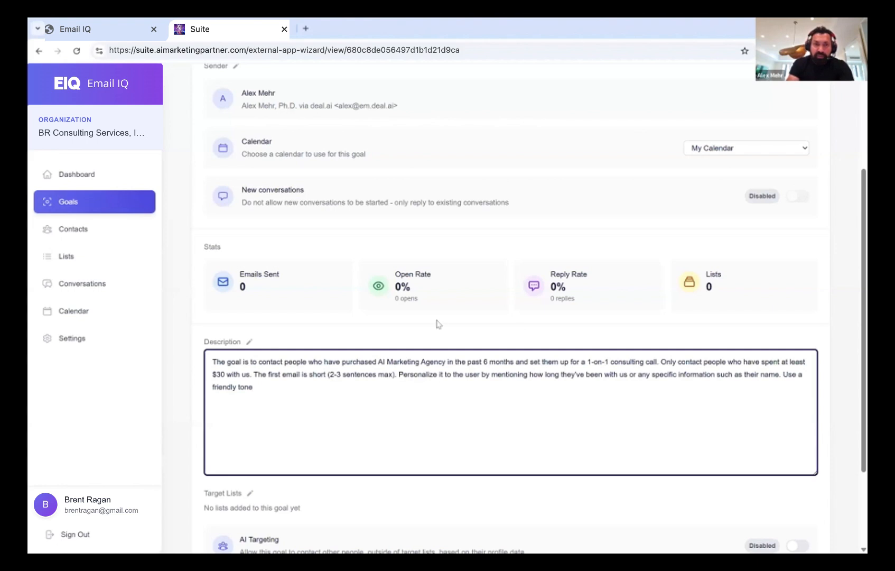
# Add follow-up rules: a friendly 24-hour reminder, then close the contact after 48 hours without reply
pyautogui.write('If')
pyautogui.press('BackSpace')
pyautogui.press('BackSpace')
pyautogui.press('BackSpace')
pyautogui.write('and ask them to reply back if ')
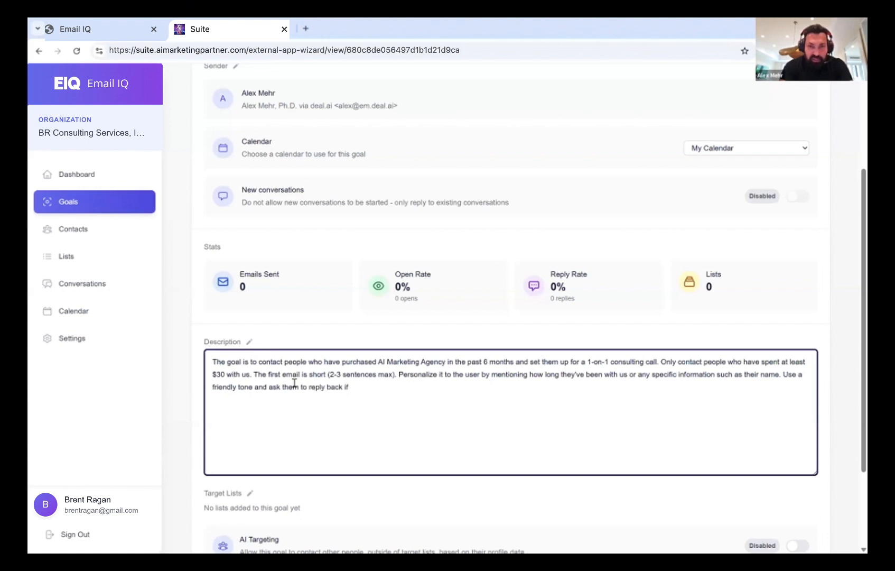
pyautogui.write('they a')
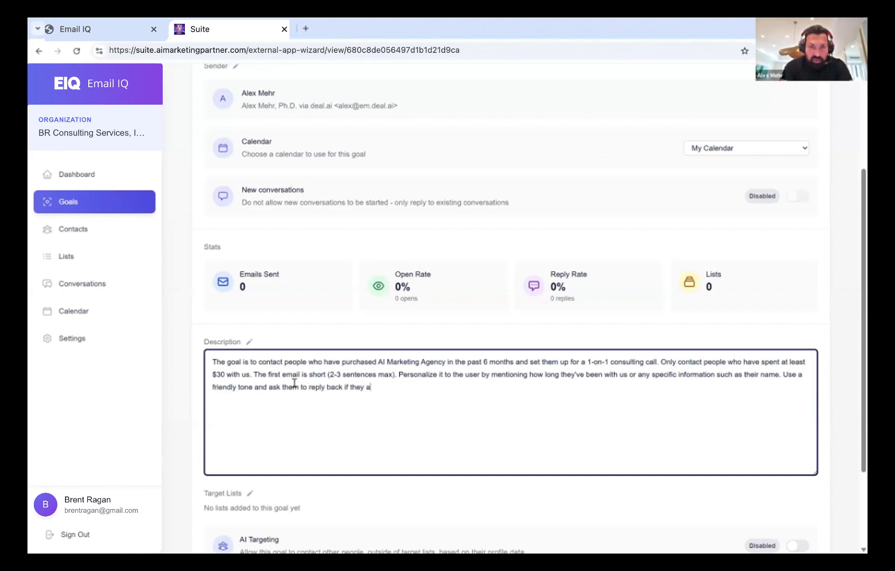
pyautogui.write('re interested to ')
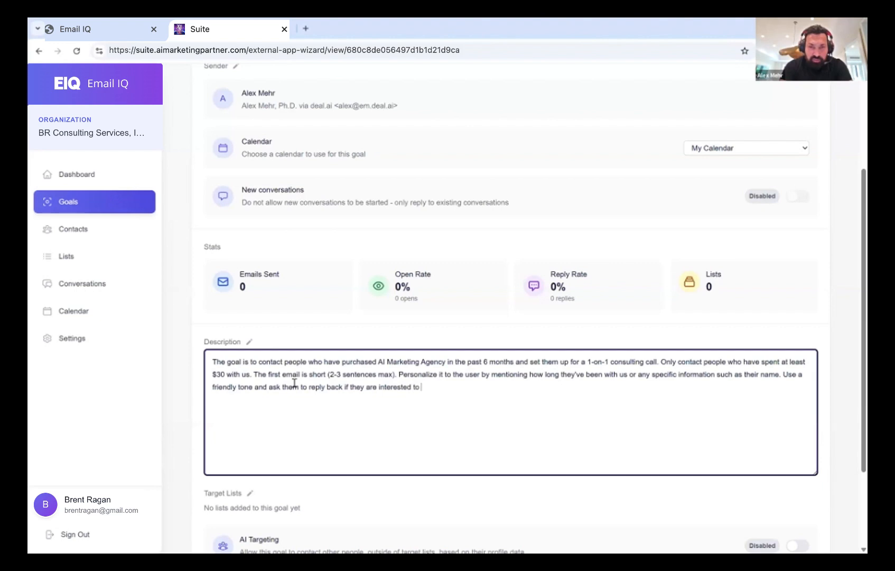
pyautogui.write('learn more about our 1-on-1 ')
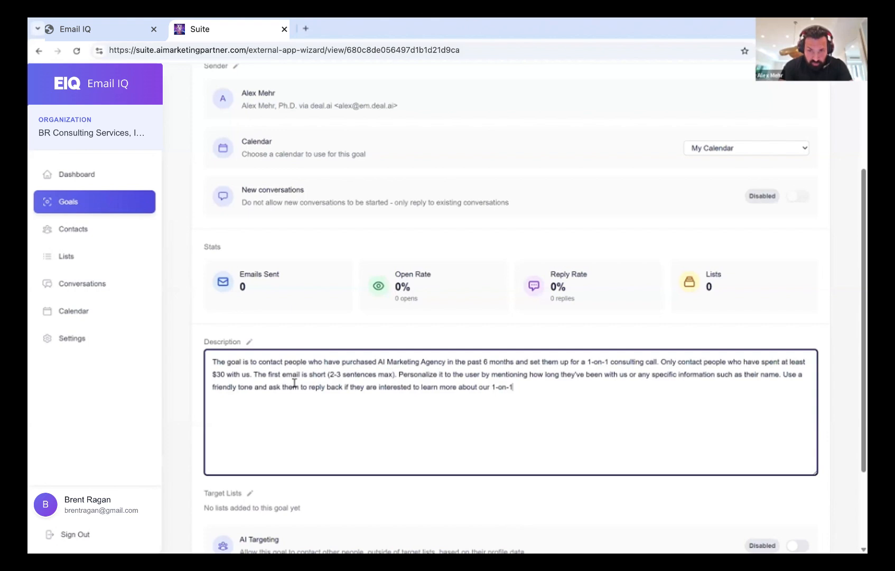
pyautogui.write('consult')
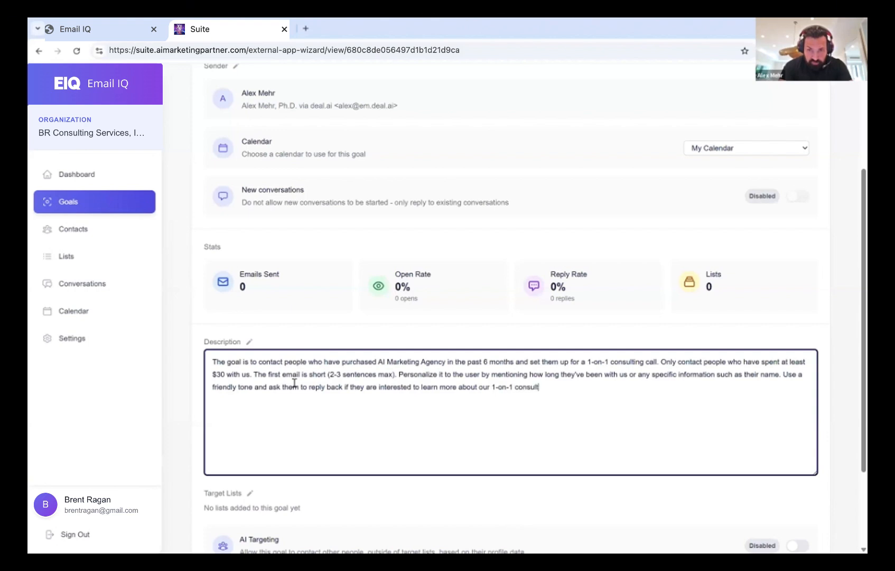
pyautogui.write('ing services to help them accel')
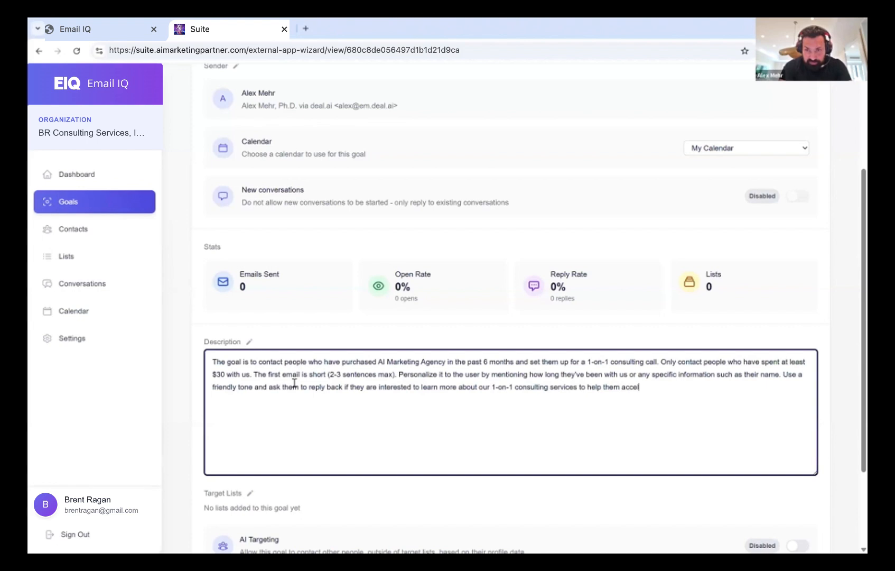
pyautogui.write('erate the growt')
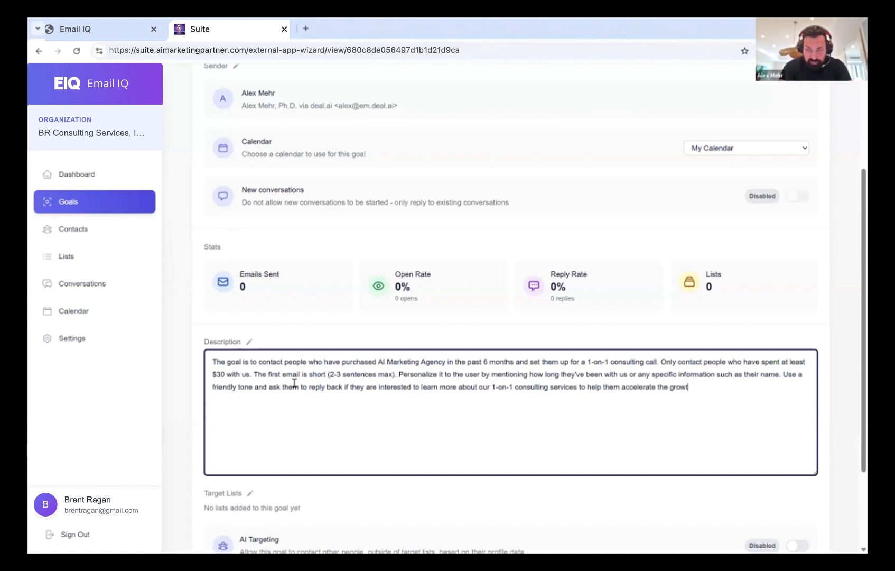
pyautogui.write('h of their AI ')
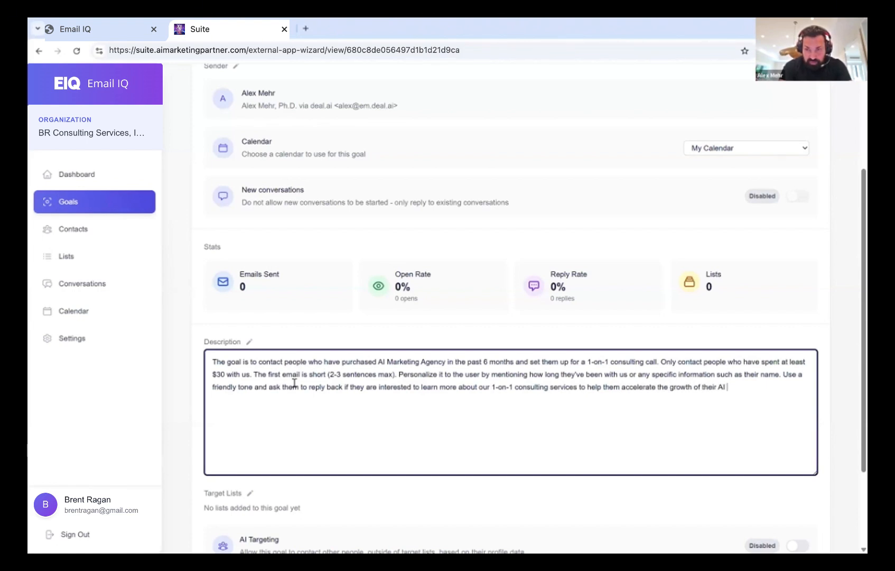
pyautogui.write('Marketing Agency. ')
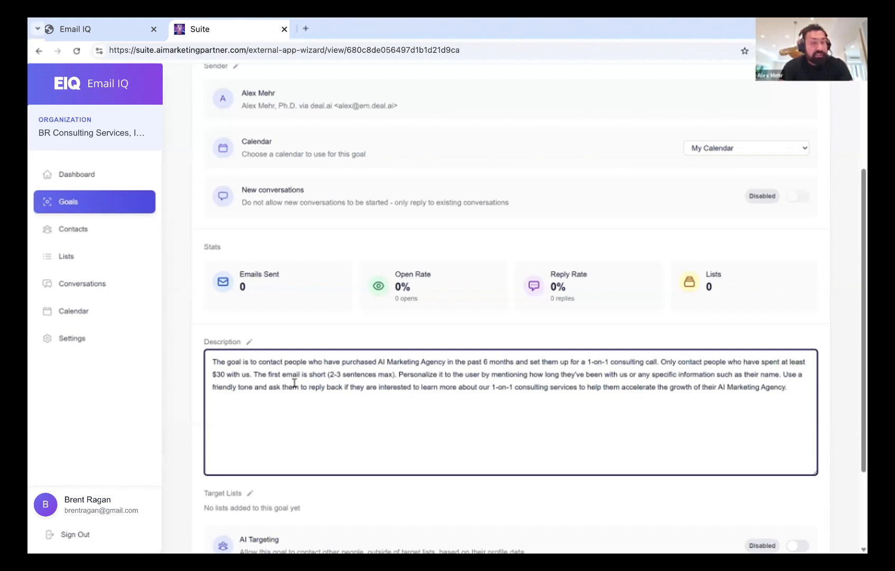
pyautogui.write("If they don't r")
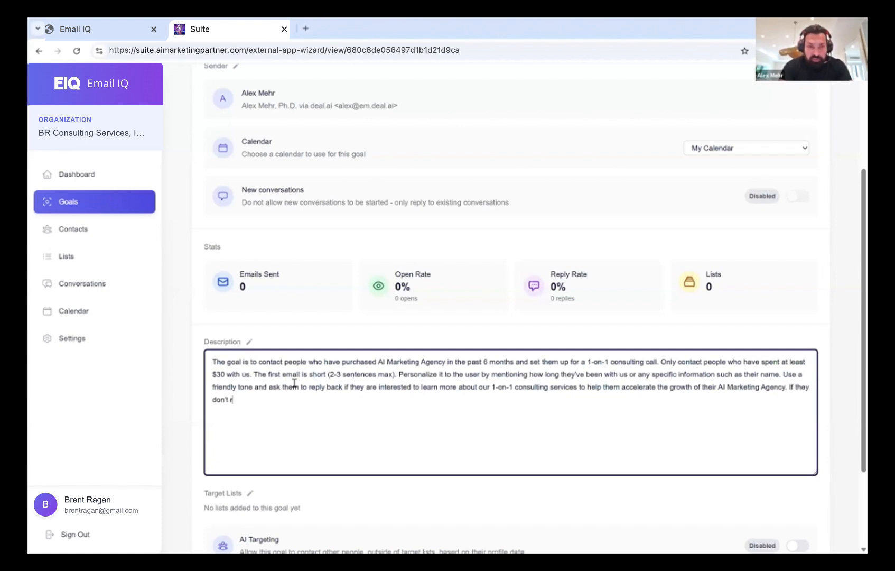
pyautogui.write('espond wit')
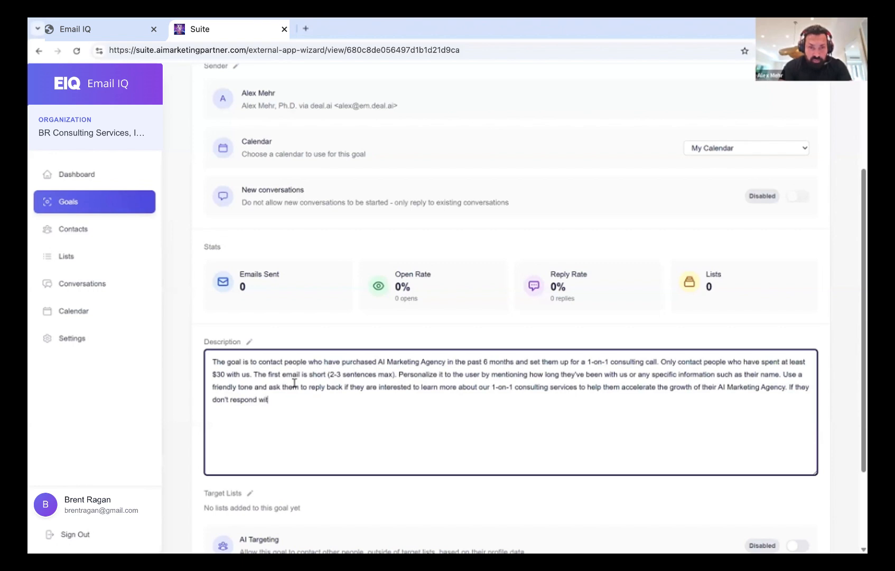
pyautogui.write('hin 24 hours, send th')
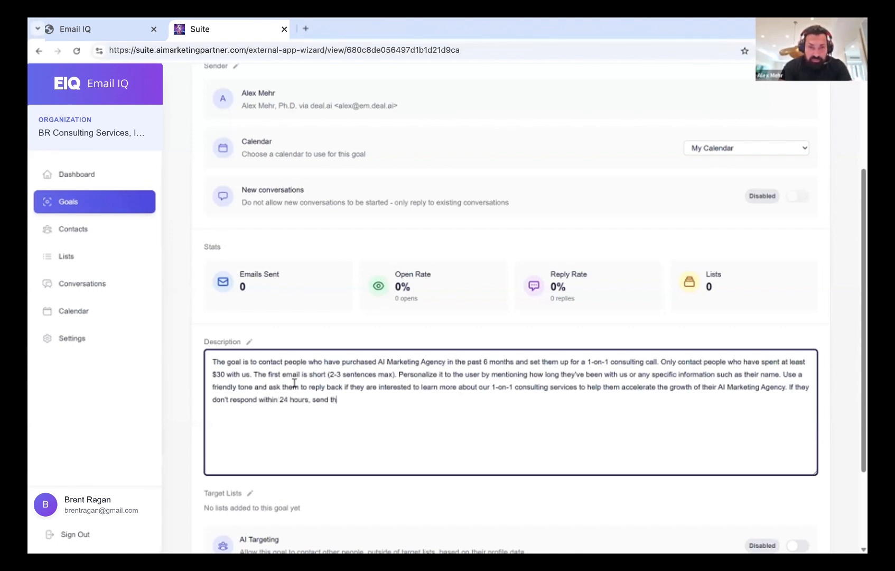
pyautogui.write('em a friendly')
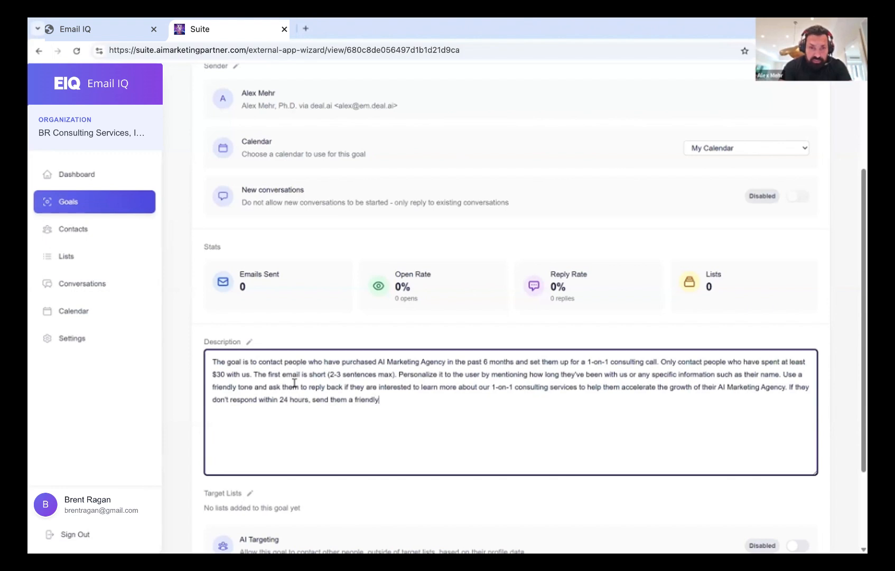
pyautogui.write(' reminder email to ')
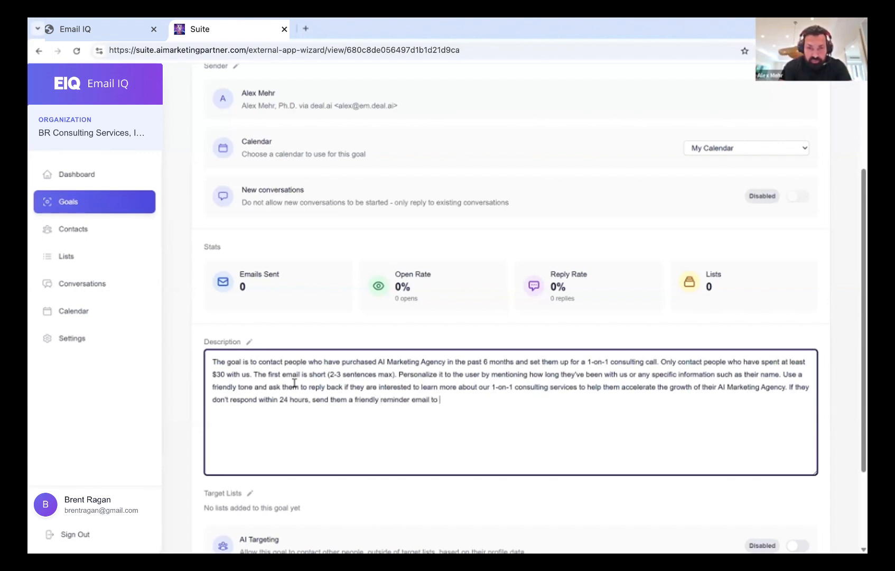
pyautogui.write('see if they saw the previous ema')
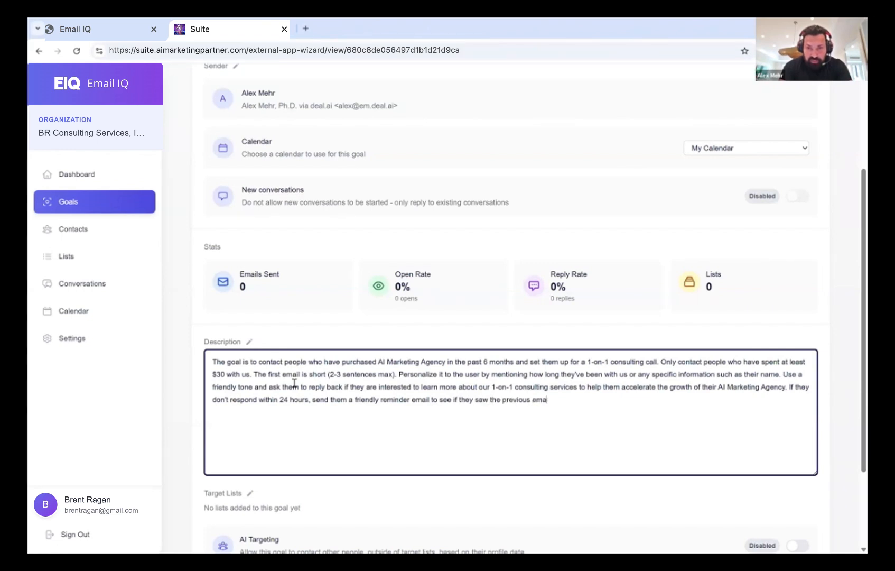
pyautogui.write('il. After 48 hours ')
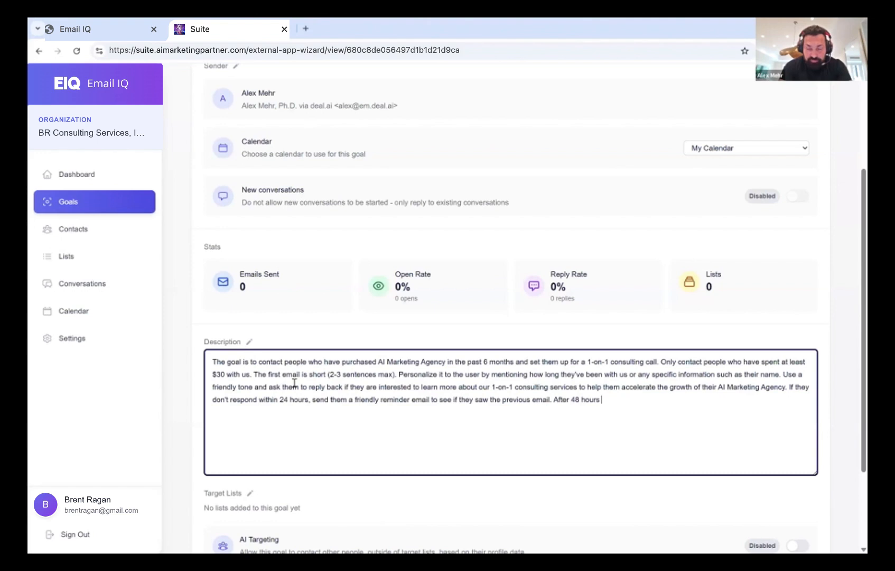
pyautogui.write(' if the user')
pyautogui.press('BackSpace')
pyautogui.write('r has not re')
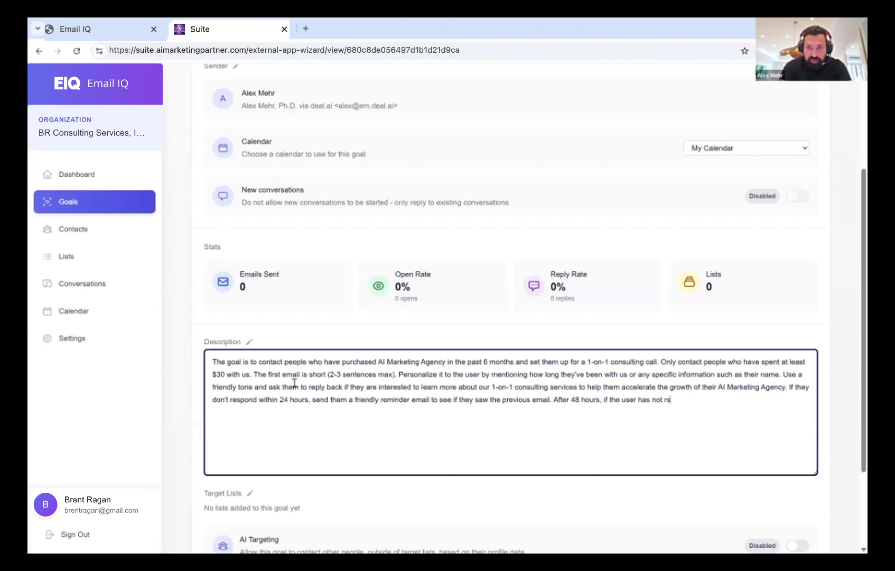
pyautogui.write('sponded, ')
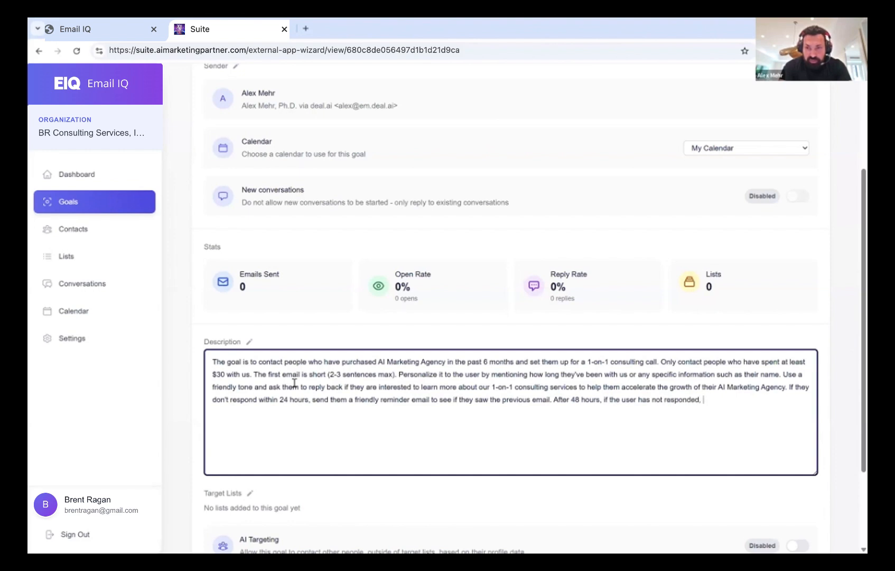
pyautogui.write('close the ')
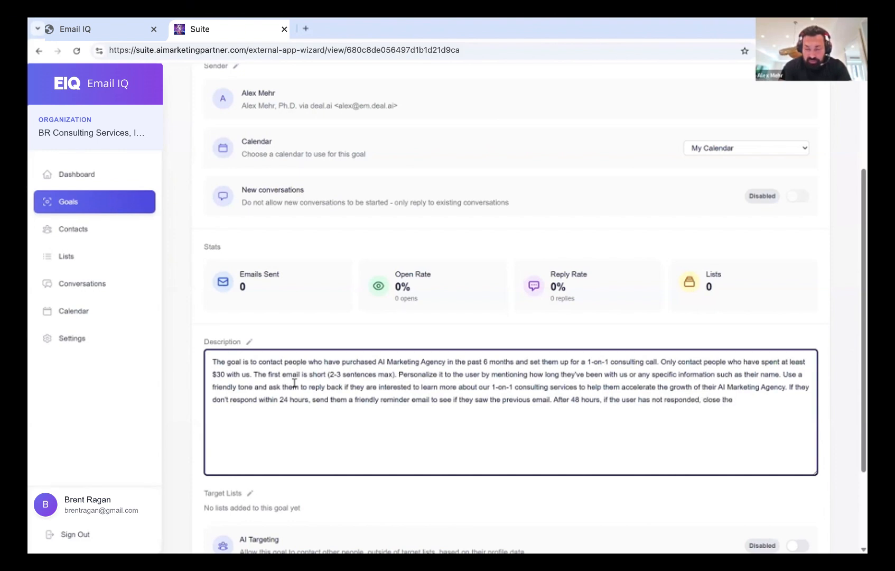
pyautogui.write('contact.')
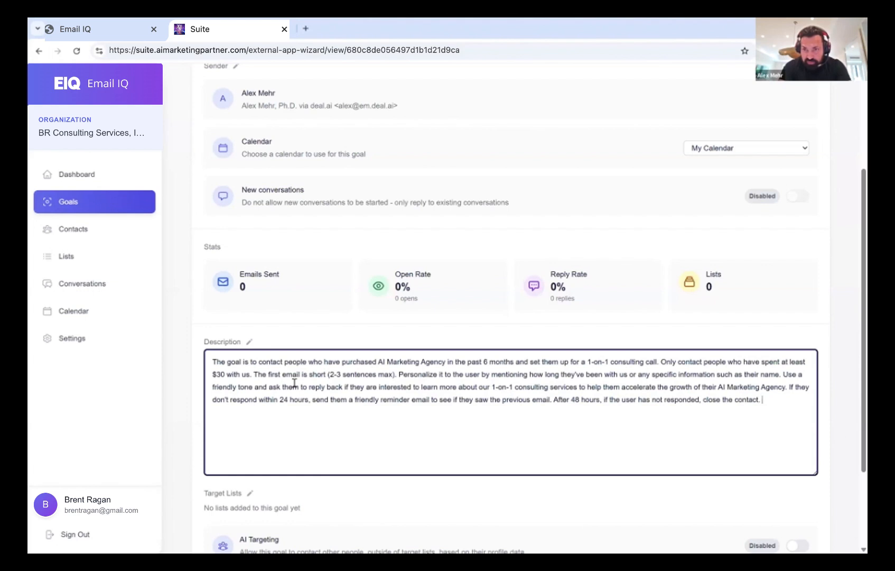
pyautogui.press('Return')
pyautogui.press('Return')
# Write that interested people should be suggested a few times and booked
pyautogui.write('If')
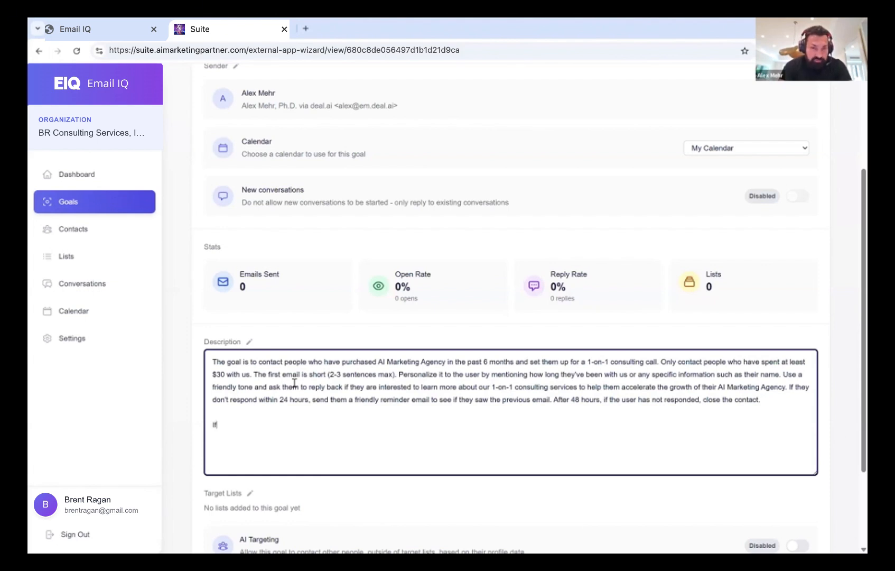
pyautogui.write(' they are interested,')
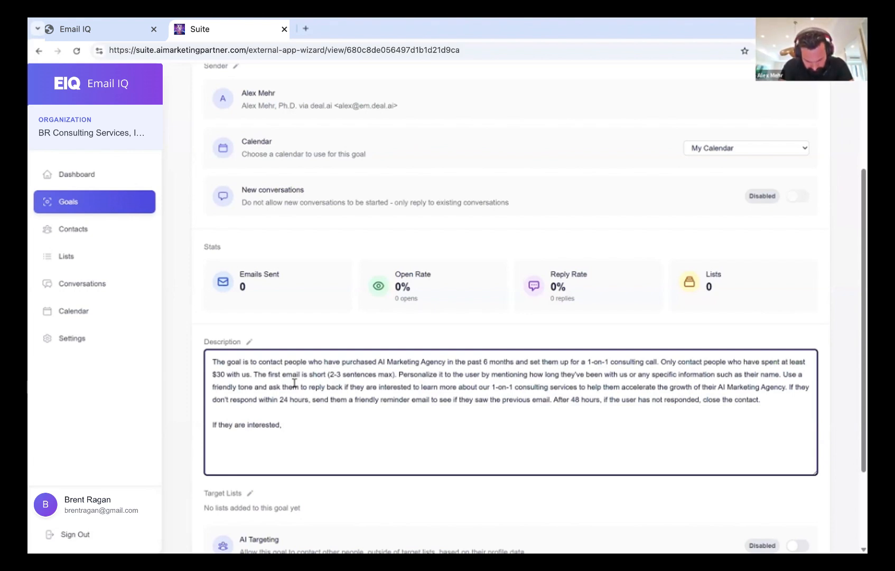
pyautogui.write('send ')
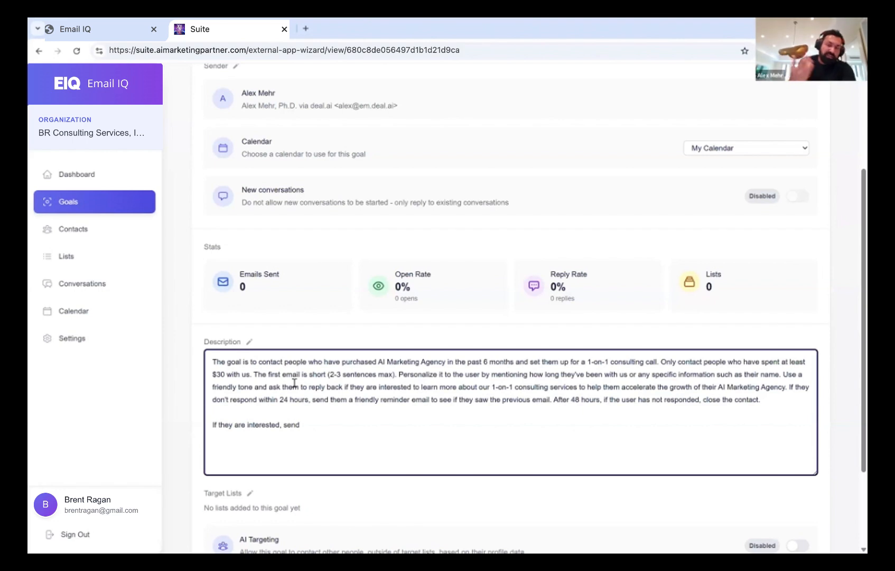
pyautogui.write('them my booking')
pyautogui.press('BackSpace')
pyautogui.press('BackSpace')
pyautogui.press('BackSpace')
pyautogui.press('BackSpace')
pyautogui.press('BackSpace')
pyautogui.press('BackSpace')
pyautogui.press('BackSpace')
pyautogui.press('BackSpace')
pyautogui.press('BackSpace')
pyautogui.press('BackSpace')
pyautogui.press('BackSpace')
pyautogui.press('BackSpace')
pyautogui.press('BackSpace')
pyautogui.press('BackSpace')
pyautogui.press('BackSpace')
pyautogui.press('BackSpace')
pyautogui.press('BackSpace')
pyautogui.press('BackSpace')
pyautogui.press('BackSpace')
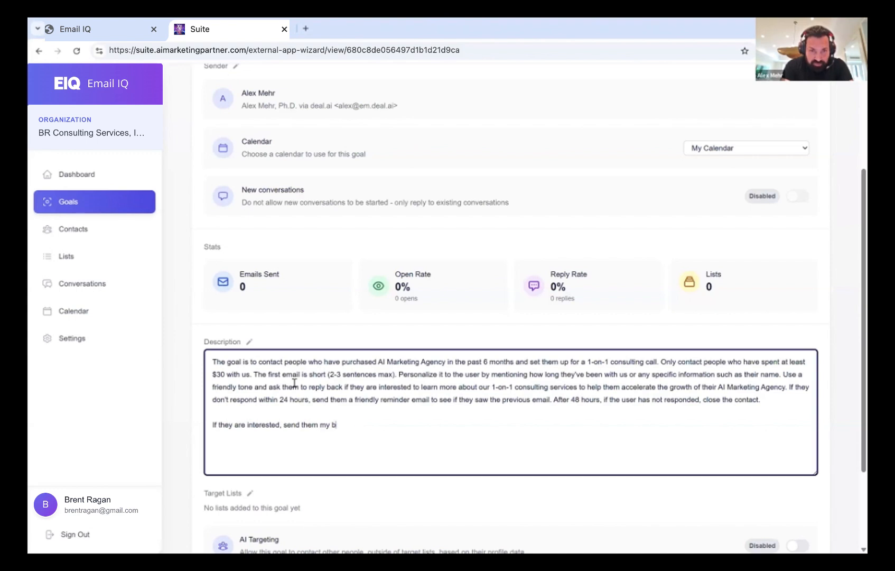
pyautogui.press('BackSpace')
pyautogui.write('bo')
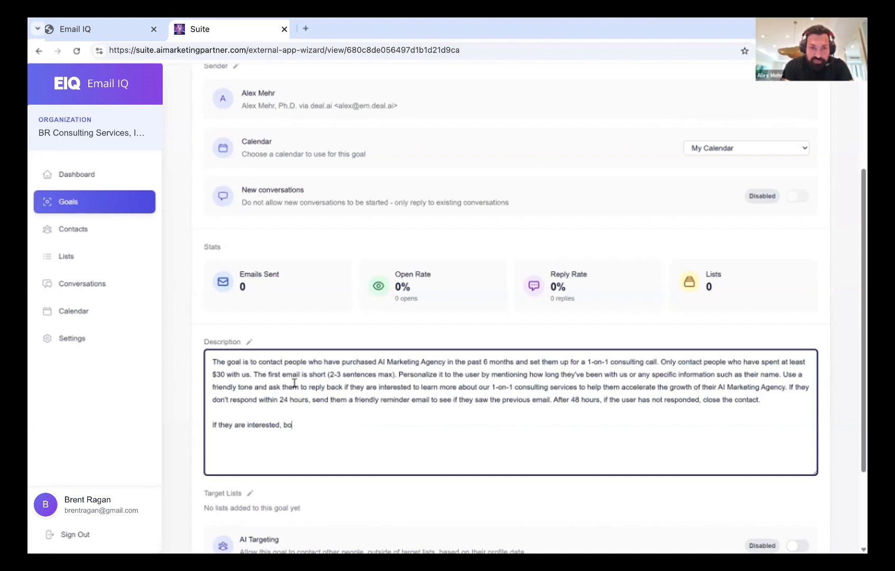
pyautogui.write('ok them with me.')
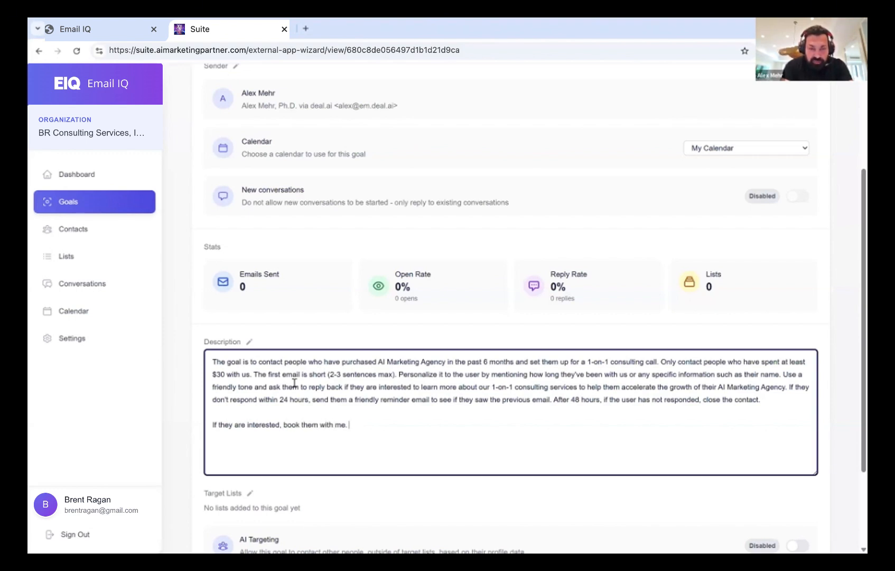
pyautogui.press('BackSpace')
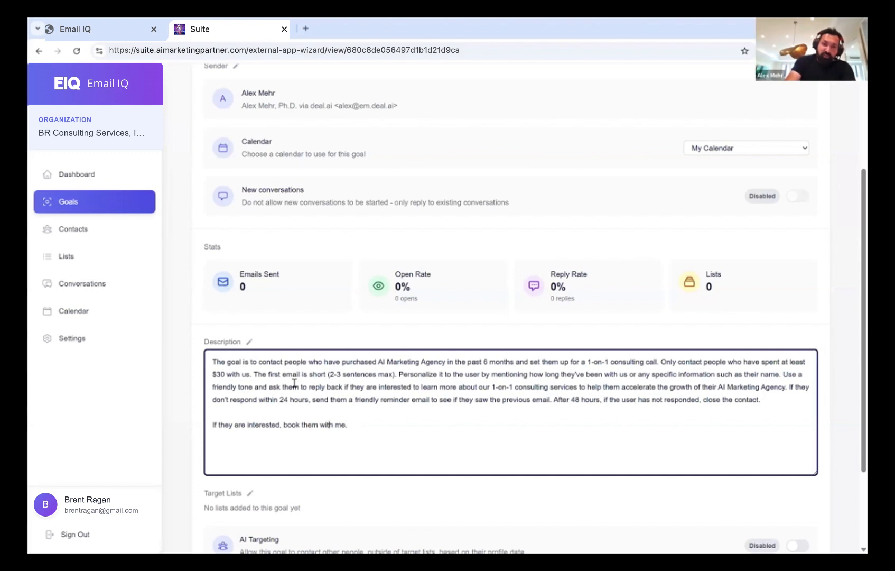
pyautogui.write('suggest a few ')
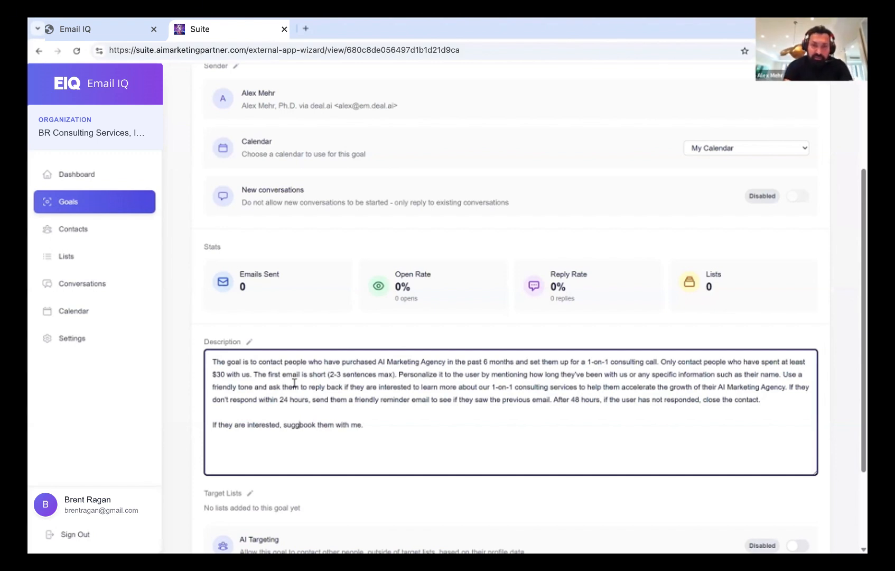
pyautogui.write('times and')
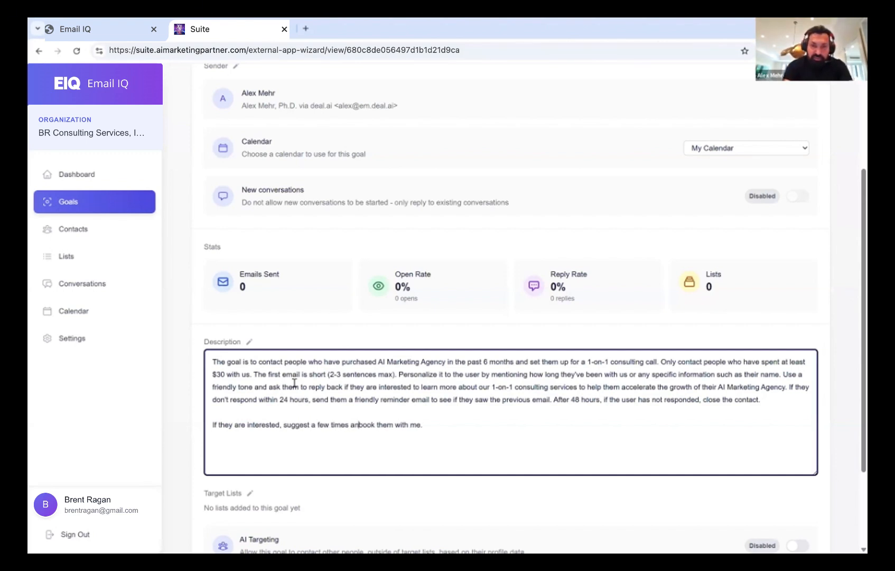
# Add rules to nudge after 48 hours without a booking and close after 7 days
pyautogui.press('End')
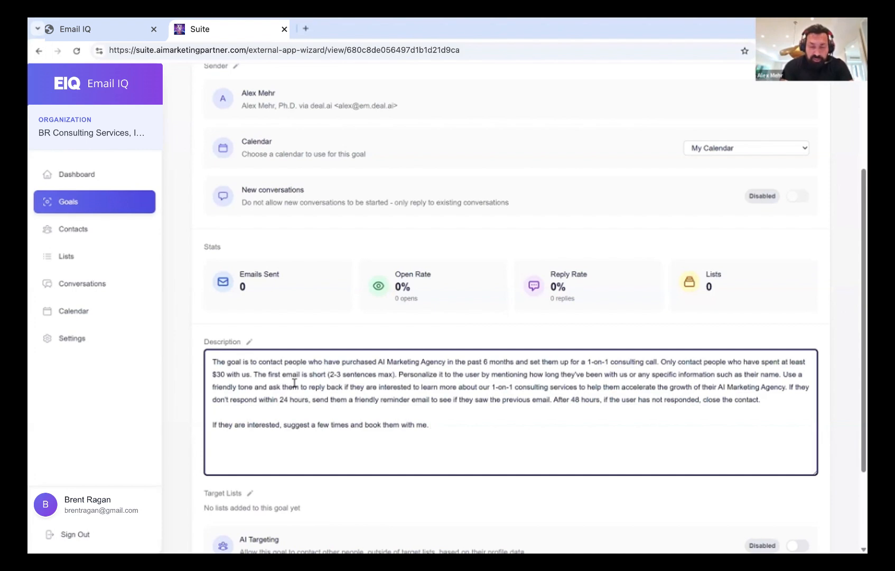
pyautogui.write("If they don't")
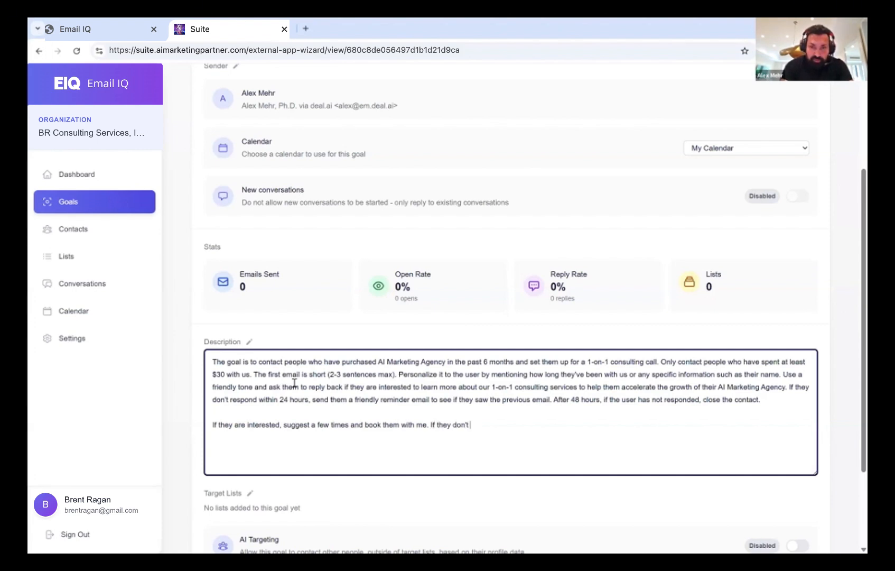
pyautogui.write(' book within 48 hours, send ')
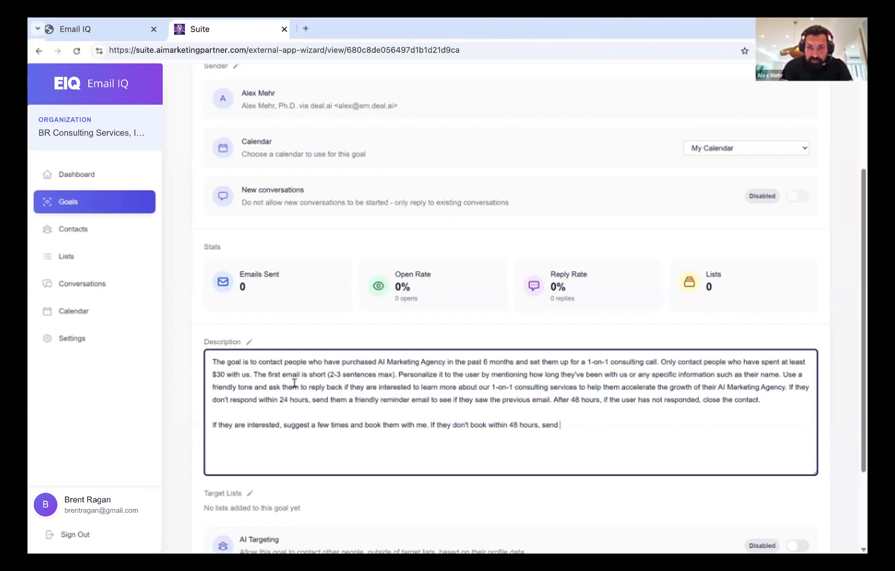
pyautogui.write('them ano')
pyautogui.write('nud')
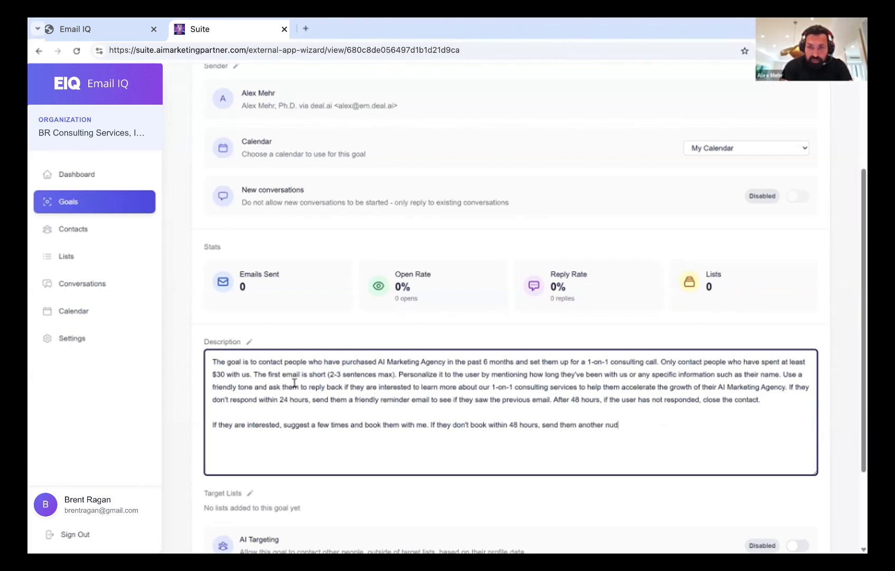
pyautogui.write('ge. Close after ')
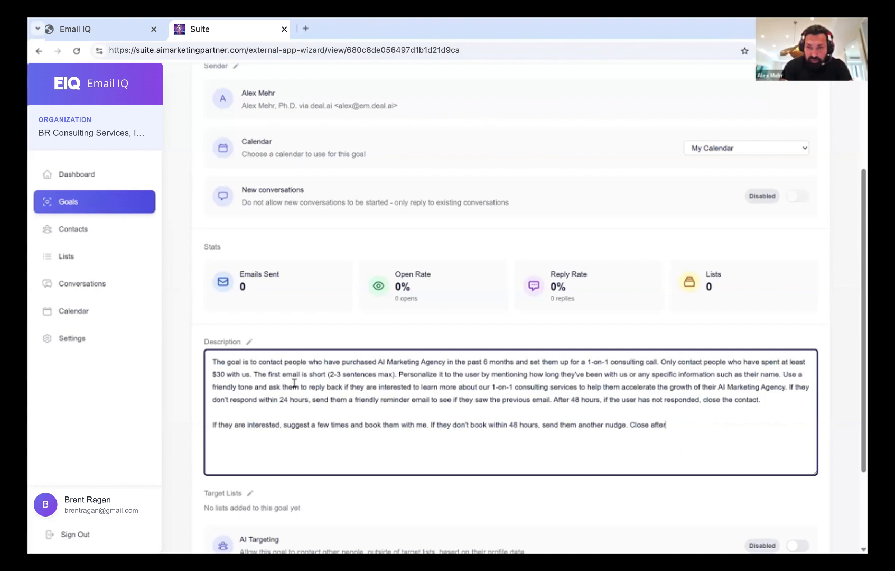
pyautogui.write('7 days')
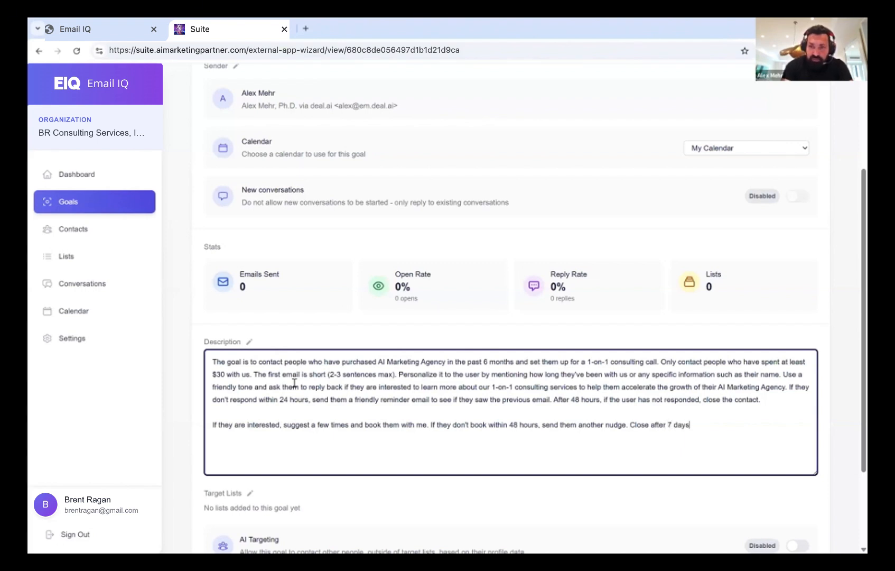
pyautogui.write('.')
pyautogui.press('Return')
pyautogui.press('Return')
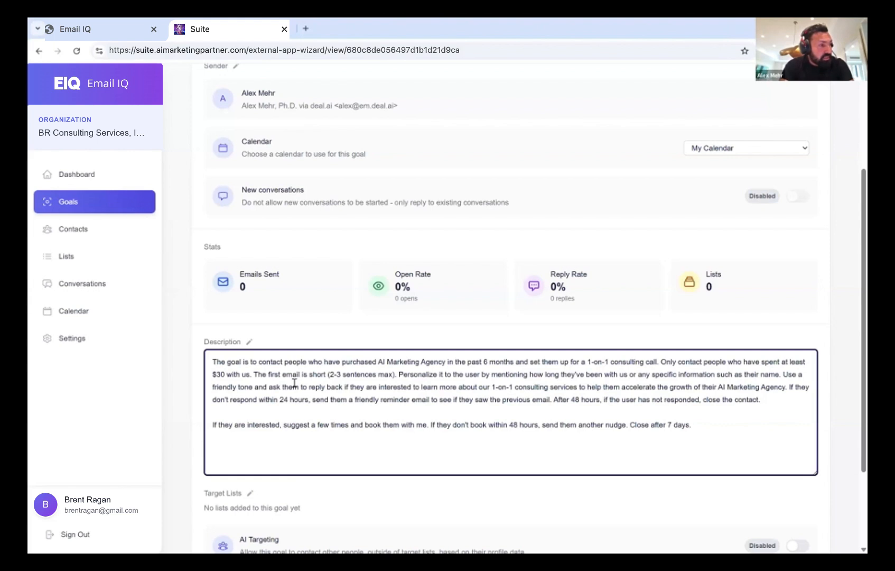
# Route customer-support questions to the support address and add 'In the first email, use intrigue to maximize reply rate.'
pyautogui.write('If')
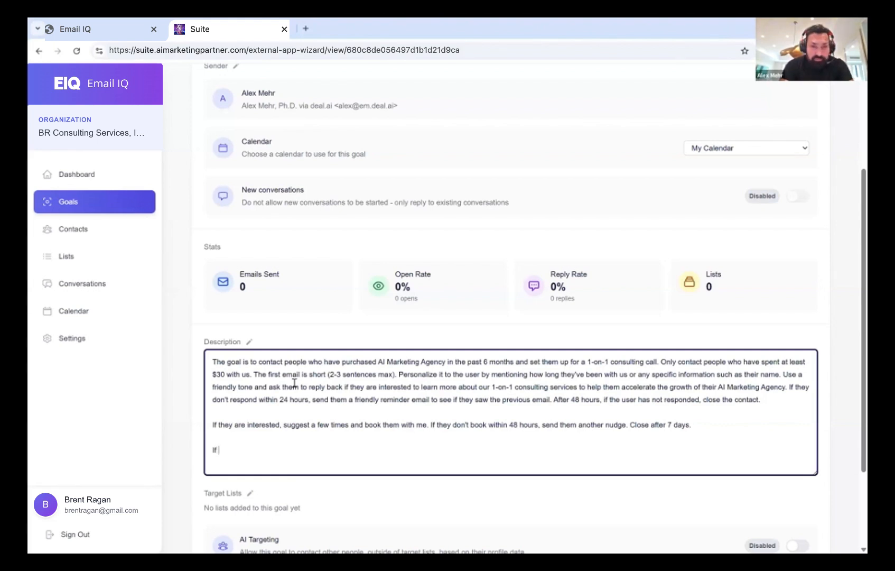
pyautogui.write(' they have sustom')
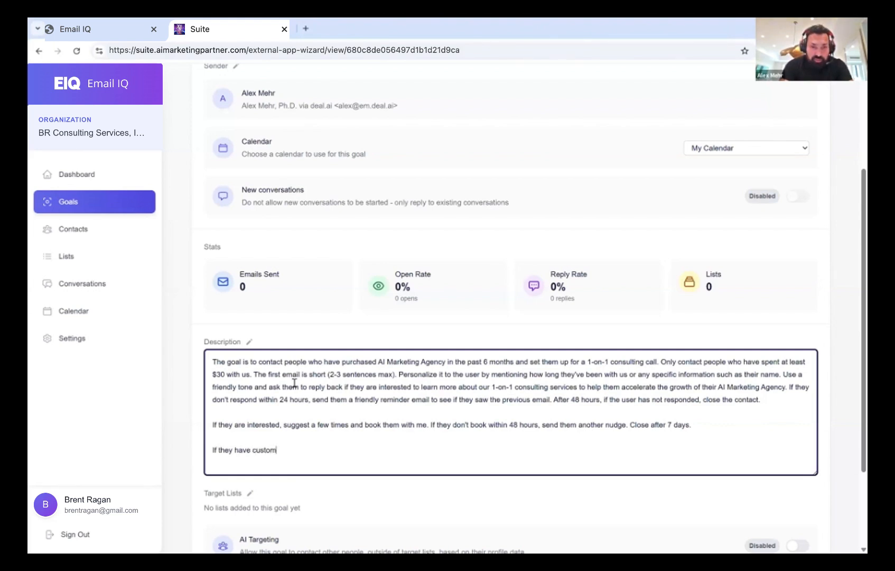
pyautogui.write('er support qu')
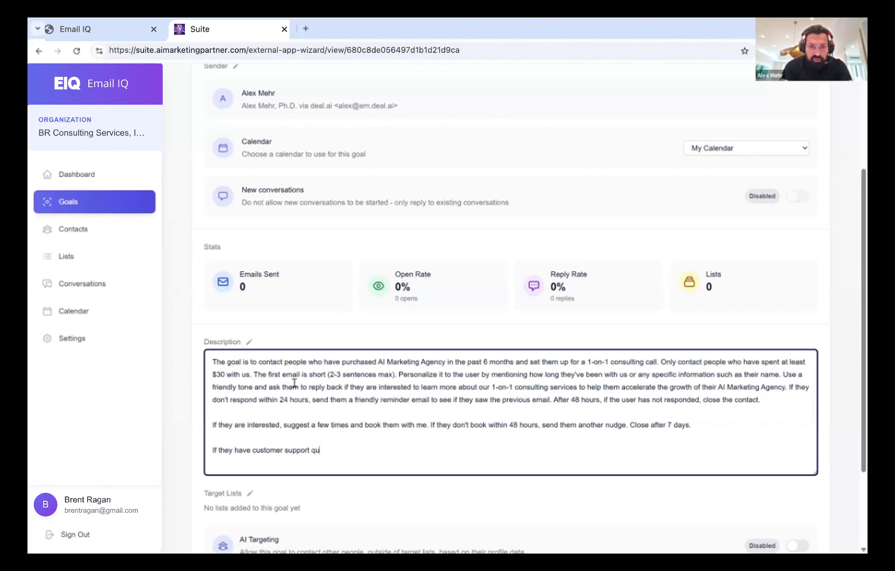
pyautogui.write('estions, send them ')
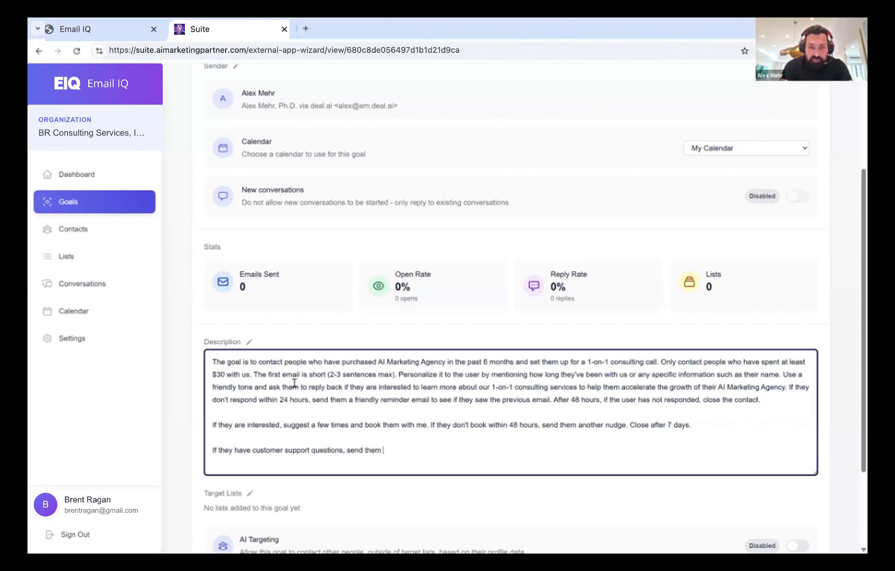
pyautogui.press('Return')
pyautogui.press('Return')
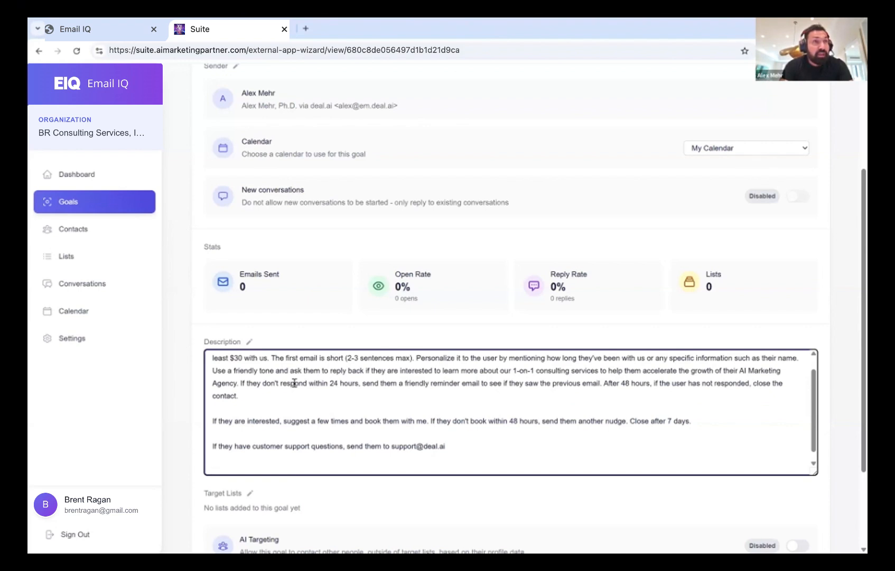
pyautogui.write('Use')
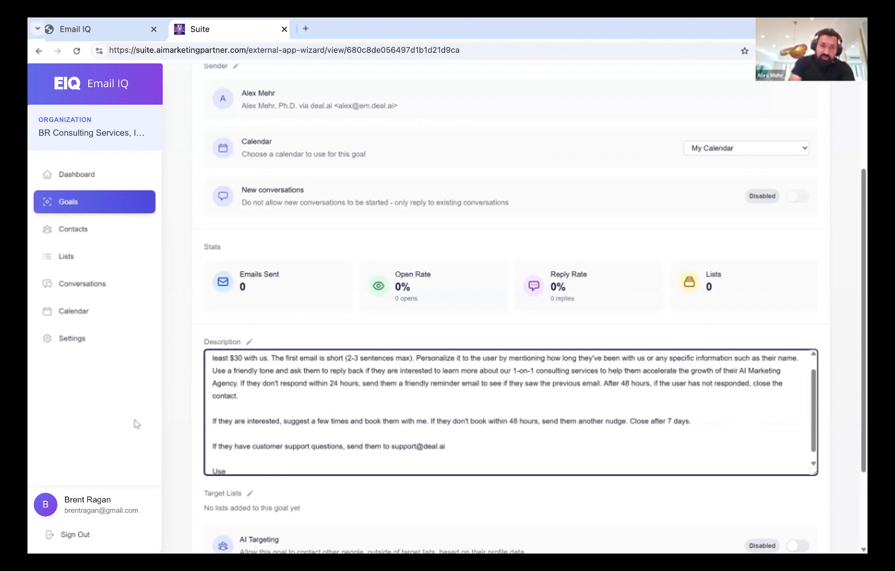
pyautogui.moveTo(239, 471); pyautogui.dragTo(200, 471)
pyautogui.write('For')
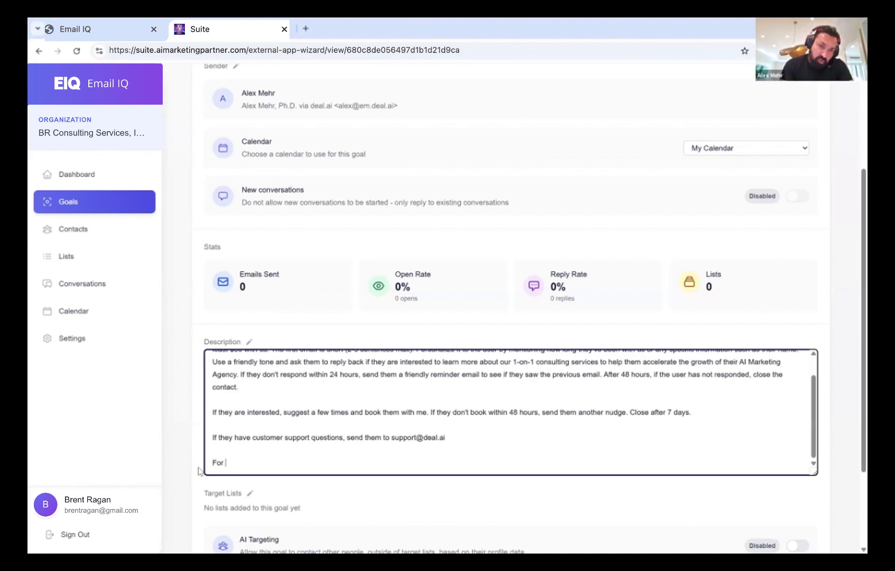
pyautogui.write('his')
pyautogui.press('BackSpace')
pyautogui.press('BackSpace')
pyautogui.press('BackSpace')
pyautogui.press('BackSpace')
pyautogui.press('BackSpace')
pyautogui.press('BackSpace')
pyautogui.press('BackSpace')
pyautogui.press('BackSpace')
pyautogui.press('BackSpace')
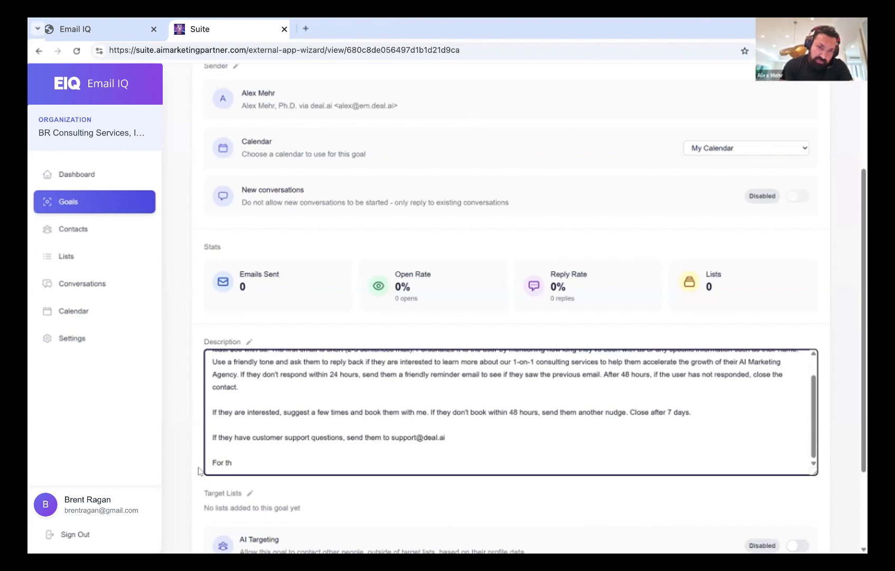
pyautogui.press('Return')
pyautogui.write('In the first email, use intrigue to maximize reply rate.')
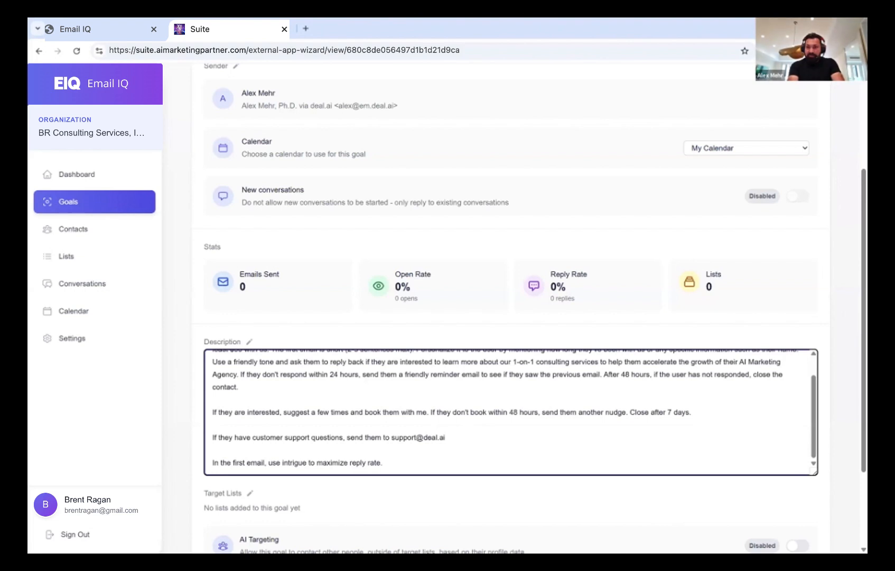
# Save the edited description and turn on AI Targeting for the goal
pyautogui.scroll(-1, 434, 455)
pyautogui.click(434, 455)
pyautogui.scroll(-1, 434, 455)
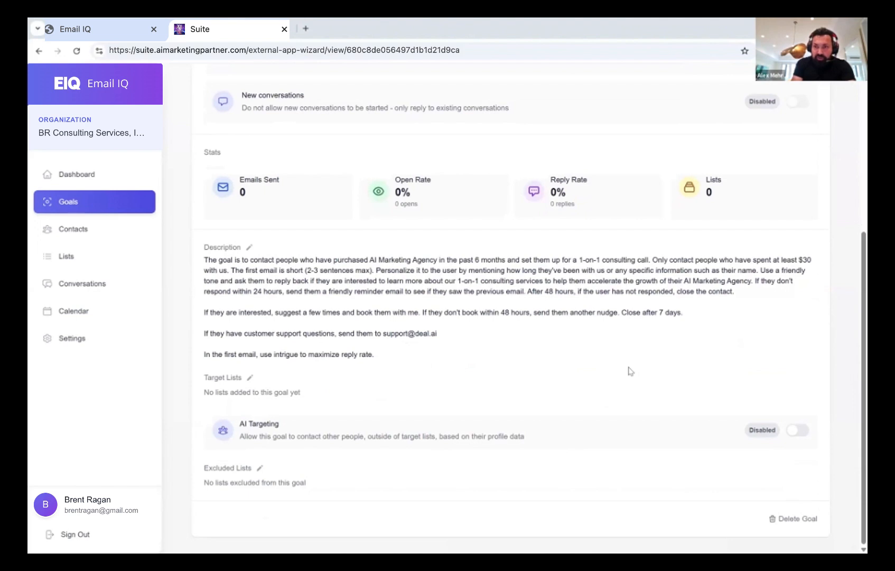
pyautogui.click(802, 433)
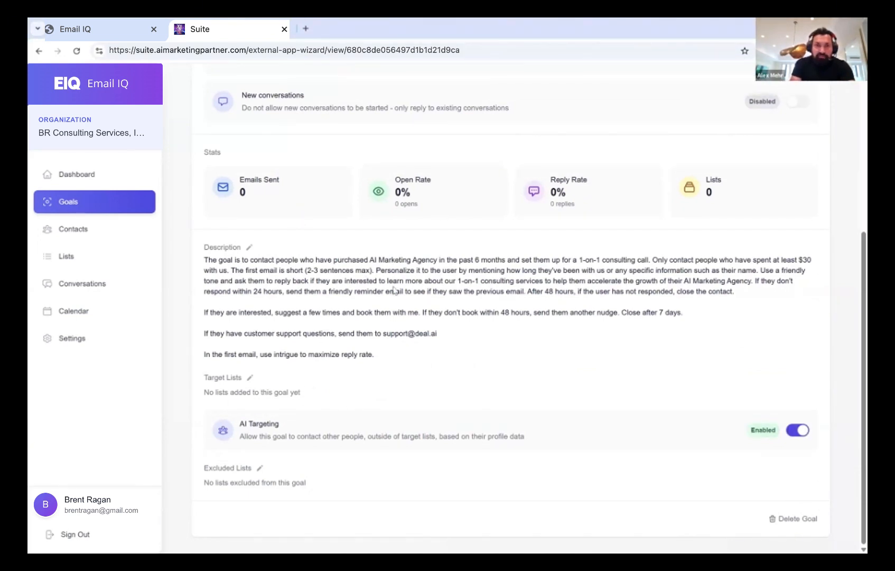
# Insert '(aka AIMA)' after AI Marketing Agency in the description and save it
pyautogui.click(248, 248)
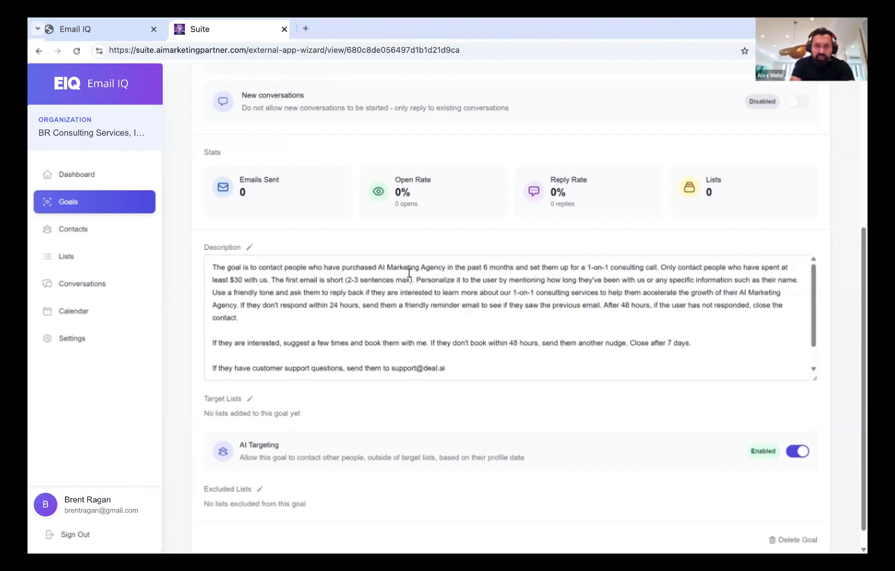
pyautogui.click(446, 268)
pyautogui.write('(aka AIMA')
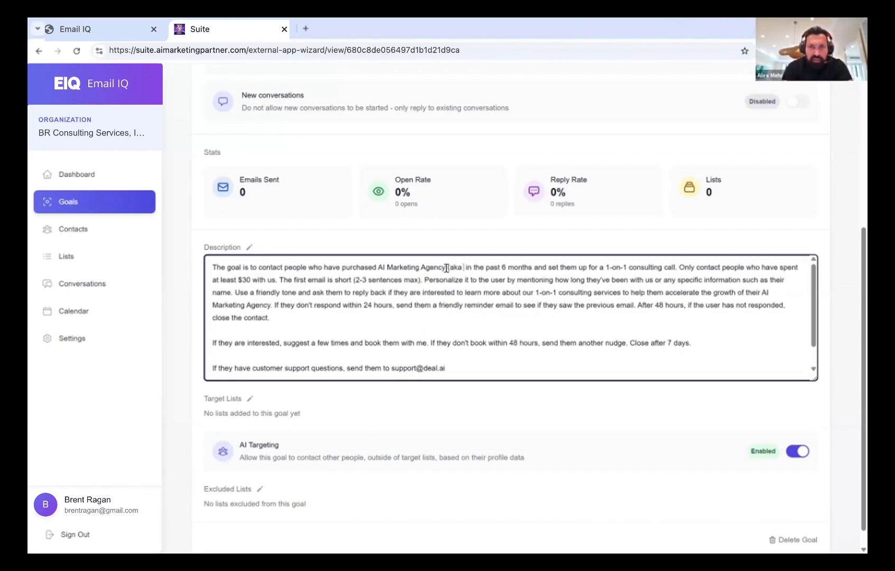
pyautogui.write(')')
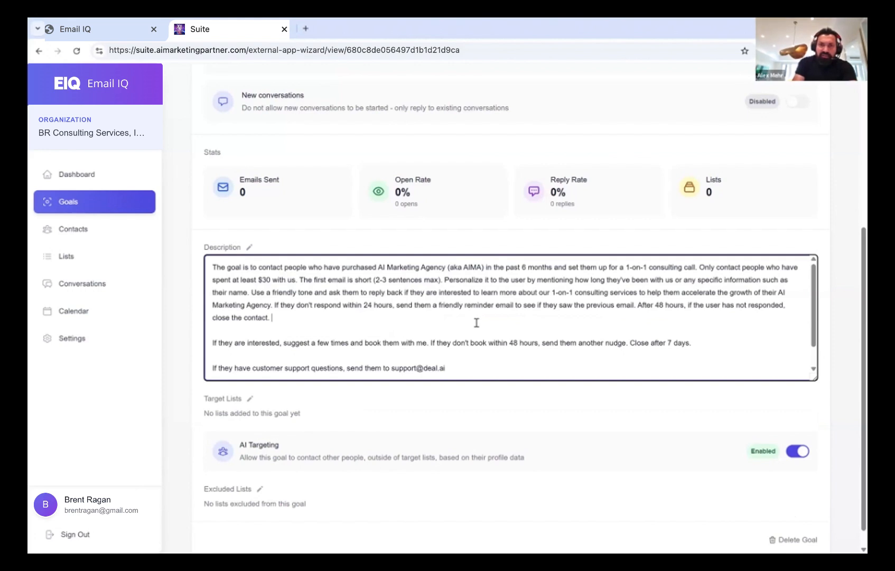
pyautogui.click(502, 226)
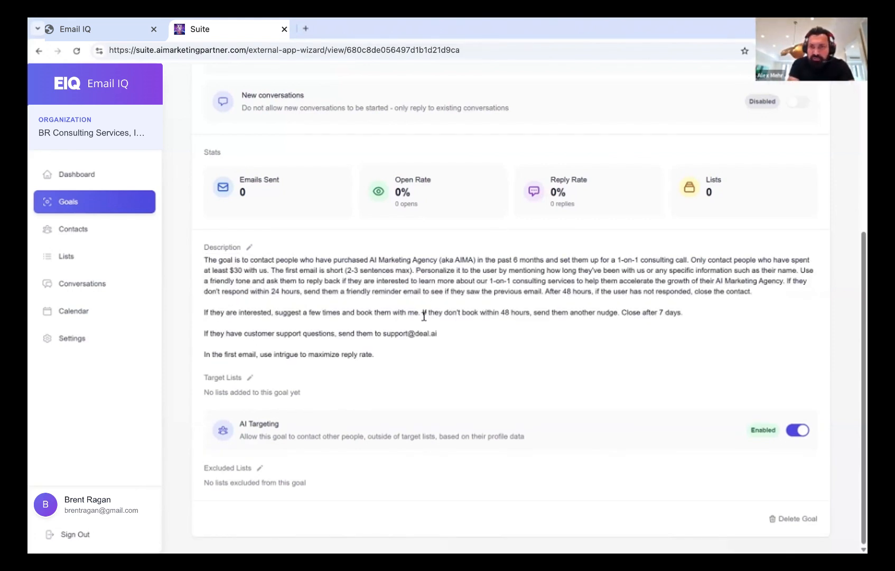
# Switch the new AIMA Smart Goal from Inactive to Active and return to the Goals list
pyautogui.scroll(5, 424, 316)
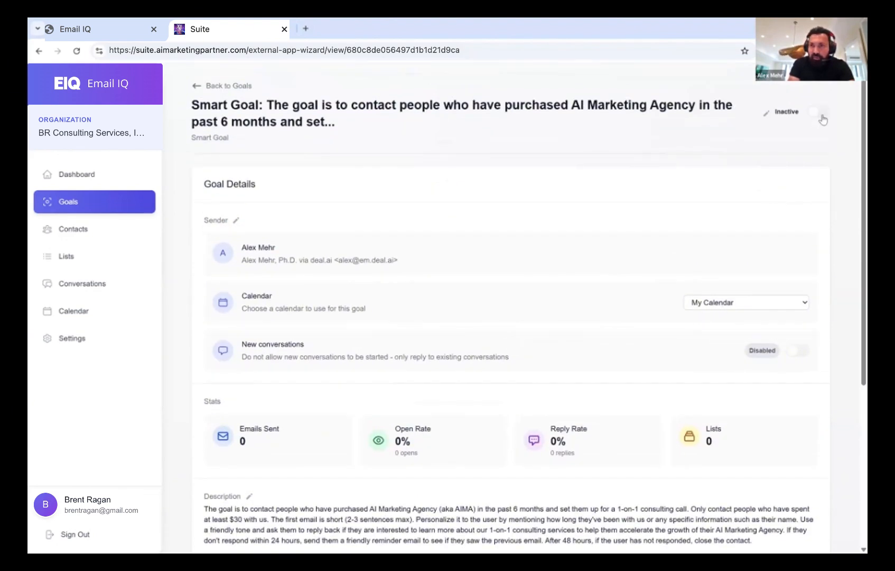
pyautogui.click(821, 117)
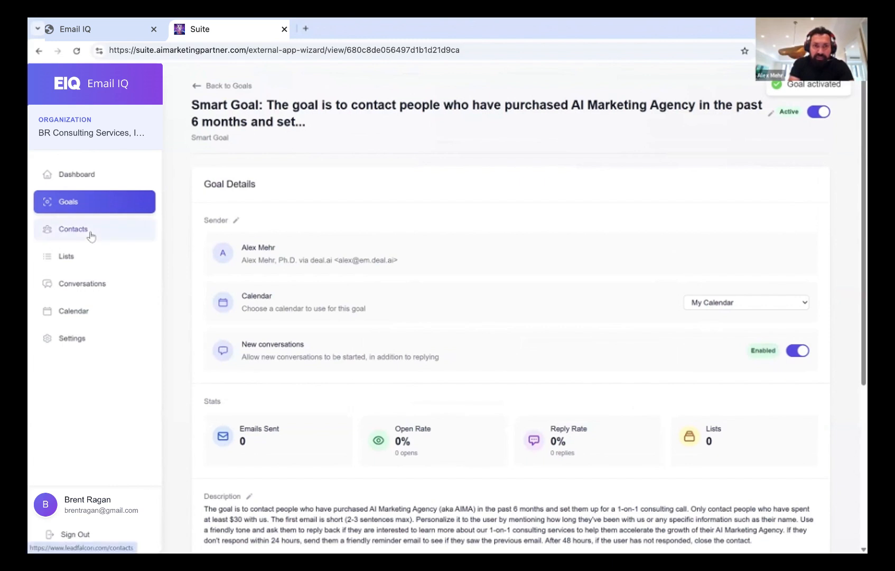
pyautogui.click(82, 200)
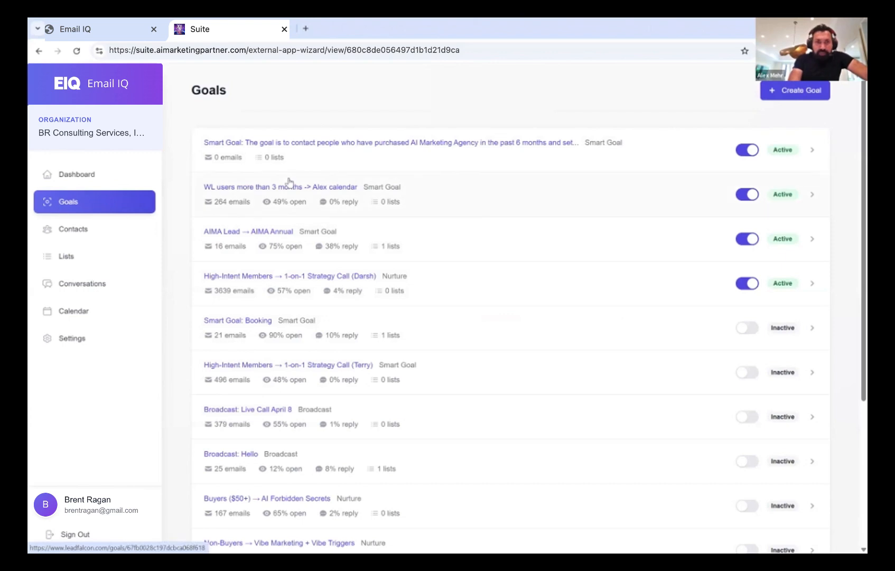
# Retitle the newest smart goal 'AIMA Purchasers -> Alex Calendar' and go back to the Goals list
pyautogui.click(505, 145)
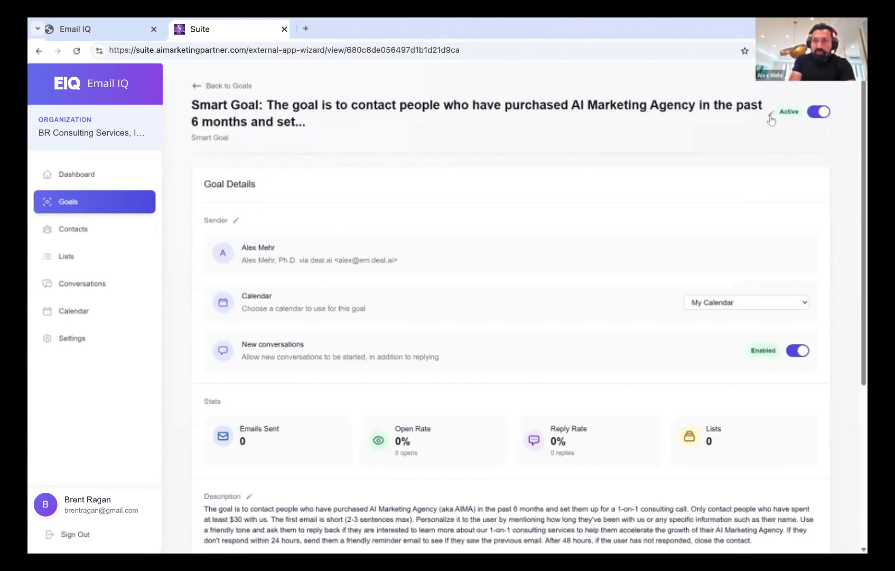
pyautogui.tripleClick(286, 103)
pyautogui.write('AIMAP')
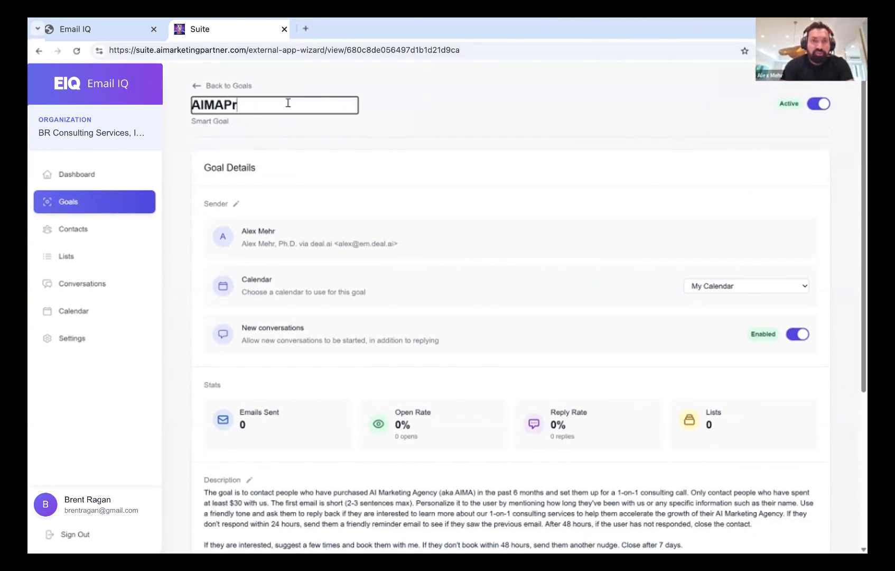
pyautogui.press('BackSpace')
pyautogui.write('Purchase')
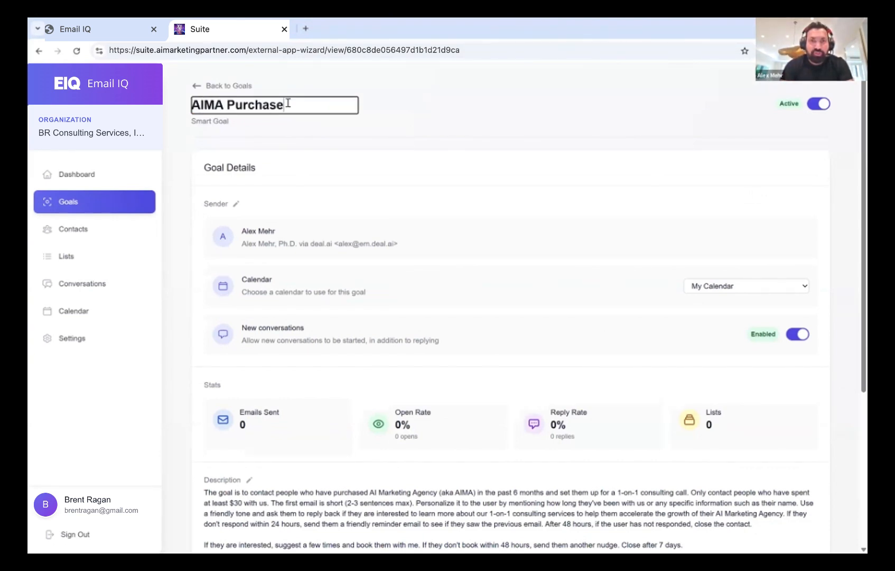
pyautogui.write('rs -> Ale')
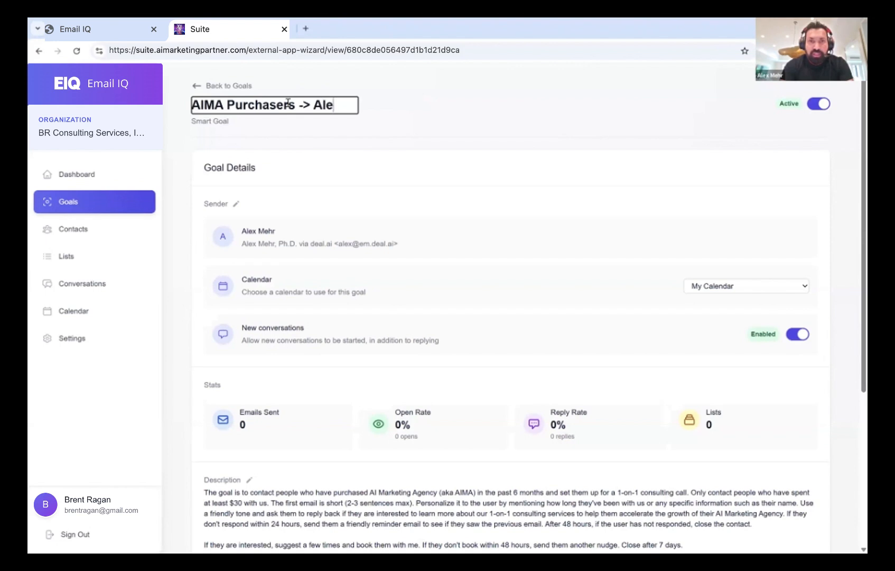
pyautogui.write('x Calendar')
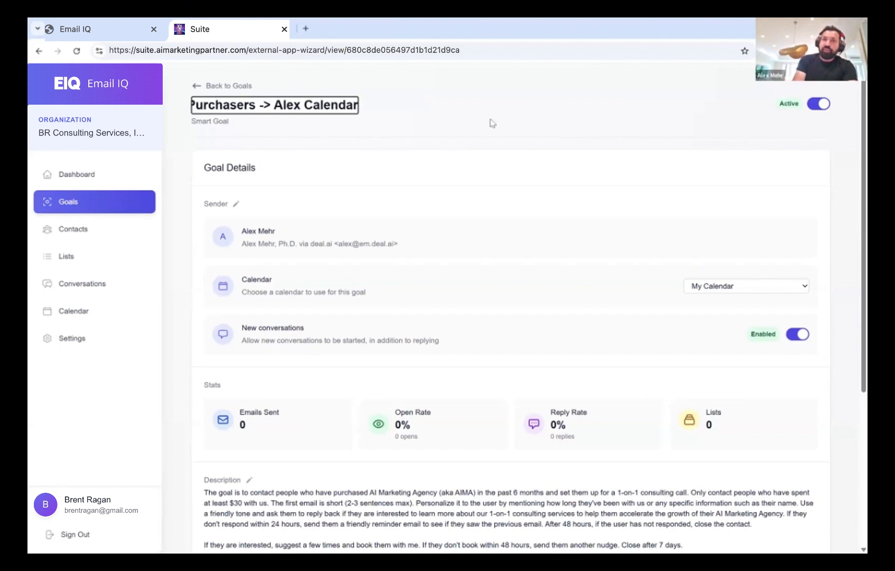
pyautogui.click(389, 133)
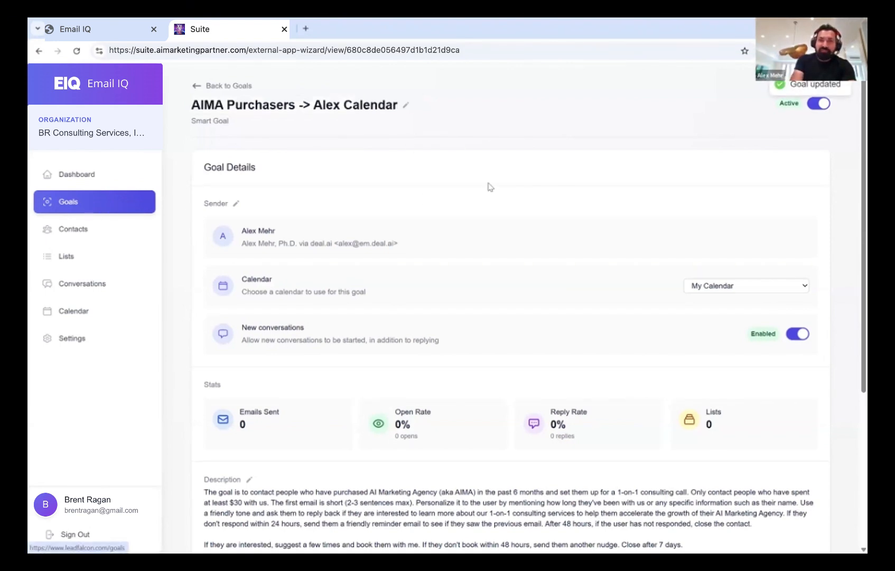
pyautogui.click(132, 208)
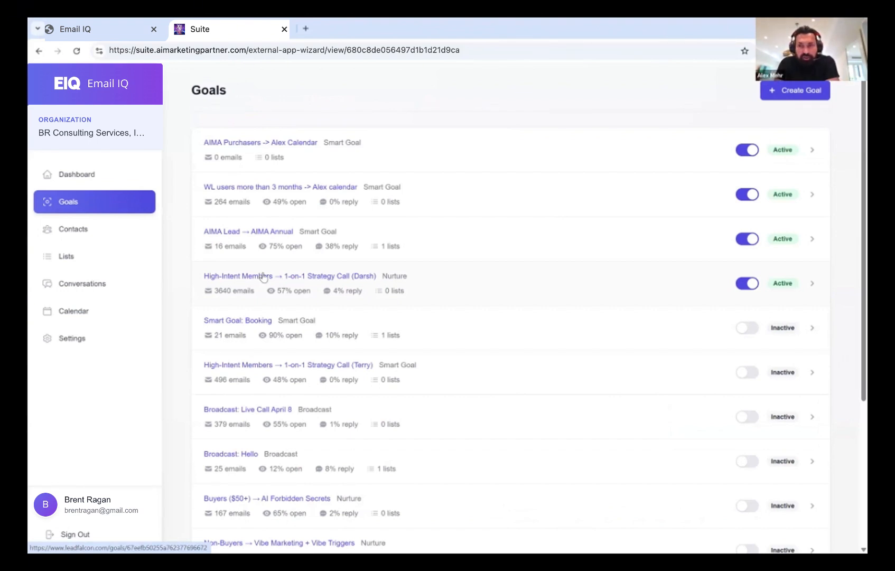
pyautogui.click(317, 276)
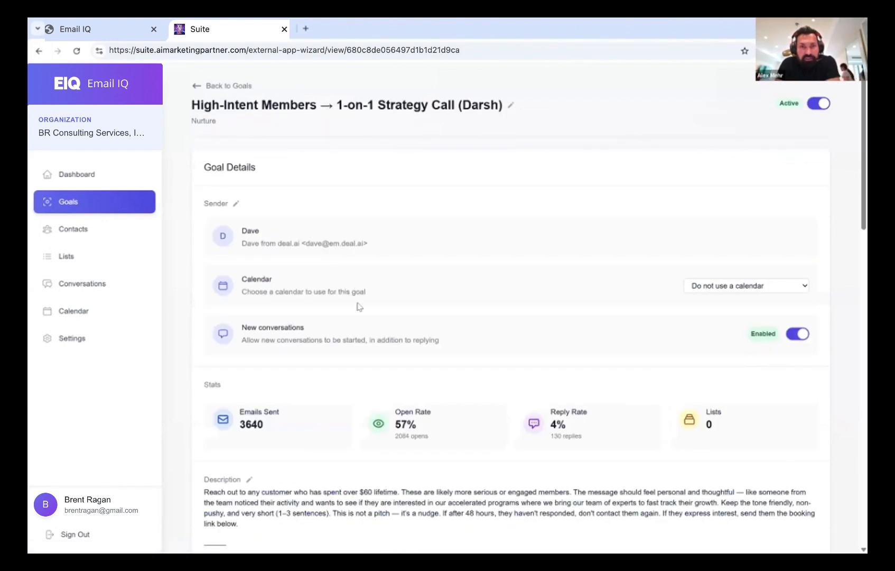
pyautogui.scroll(-5, 359, 307)
pyautogui.scroll(-1, 359, 307)
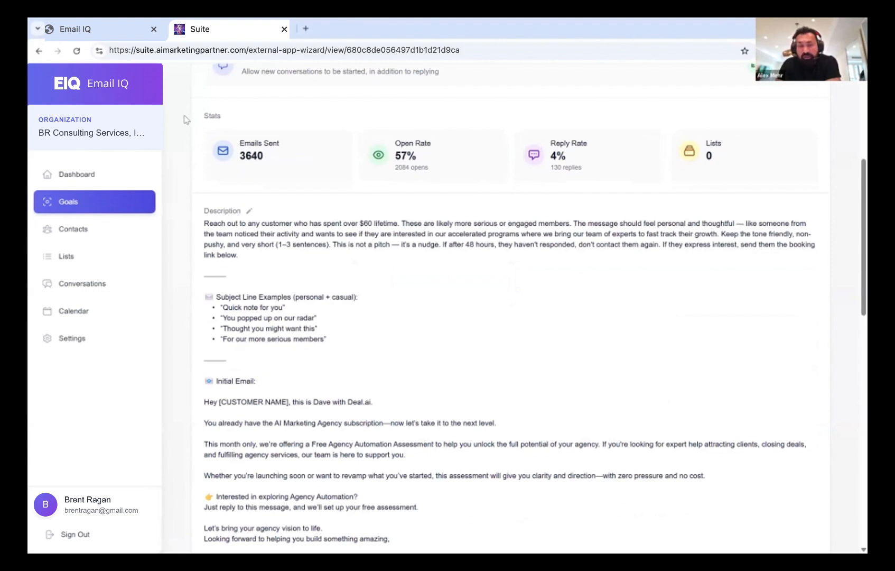
pyautogui.click(38, 51)
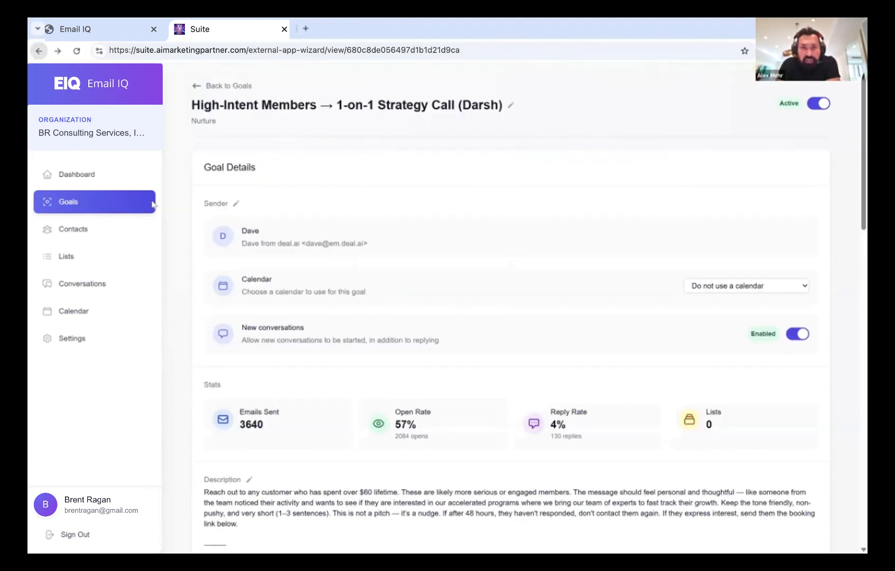
pyautogui.click(70, 199)
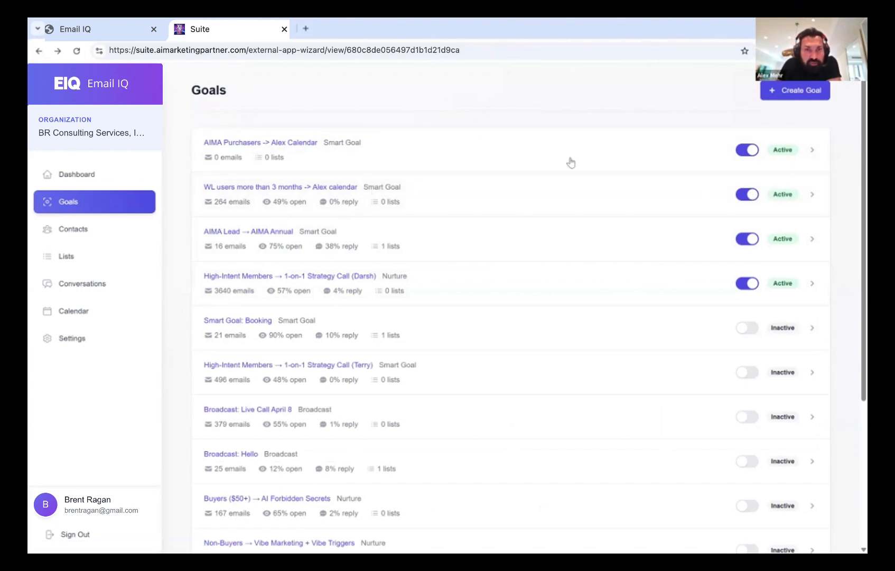
# Deactivate the WL users goal, then view the dashboard's activity feed
pyautogui.click(742, 197)
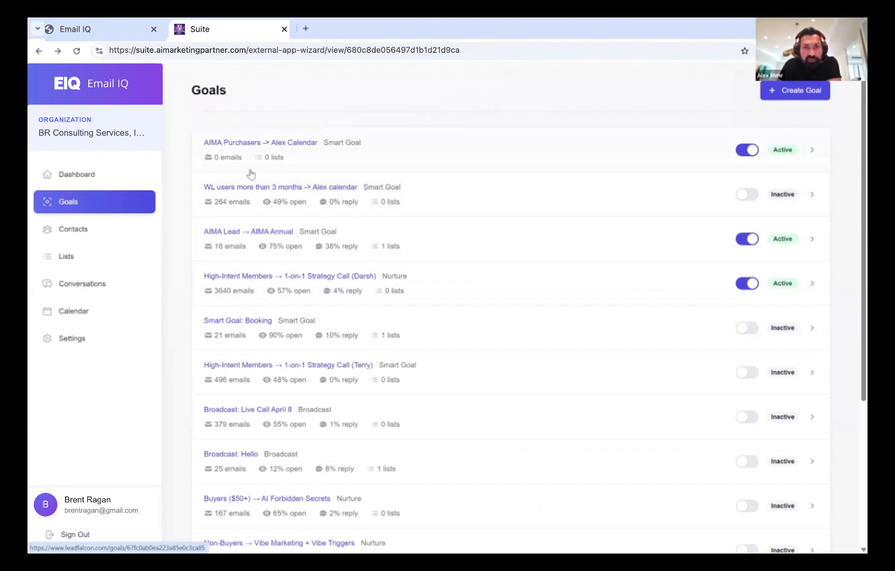
pyautogui.click(99, 180)
pyautogui.scroll(-3, 280, 327)
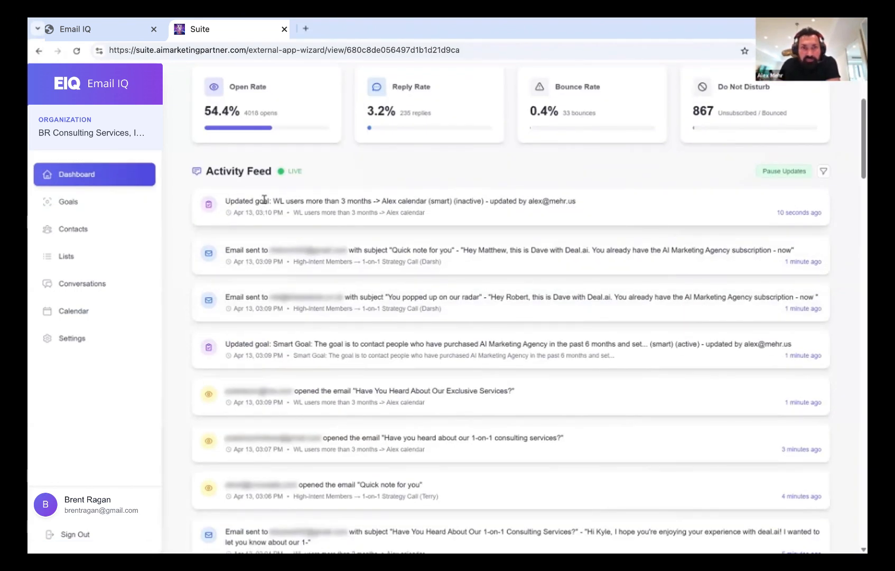
# Filter the activity feed to 'AIMA Purchasers -> Alex Calendar (smart)', then return to Goals
pyautogui.click(823, 171)
pyautogui.click(425, 312)
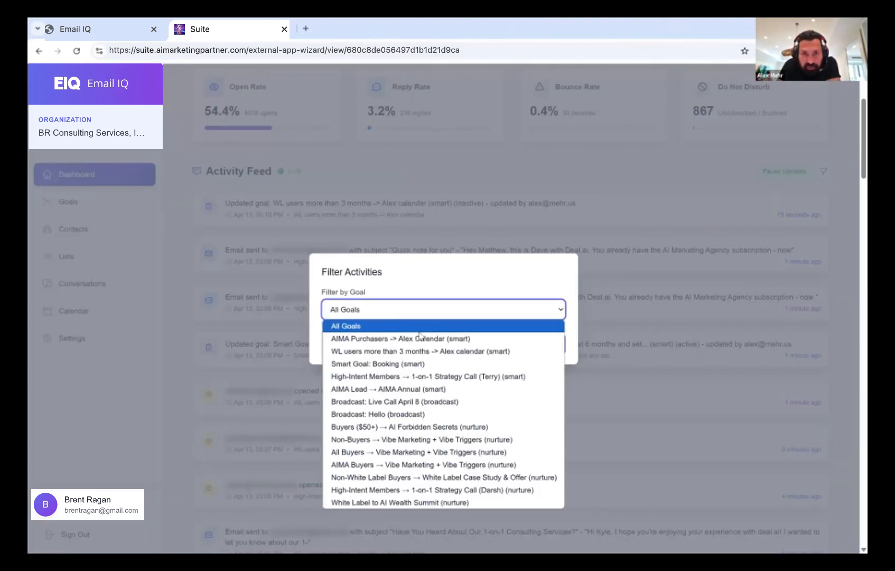
pyautogui.click(421, 339)
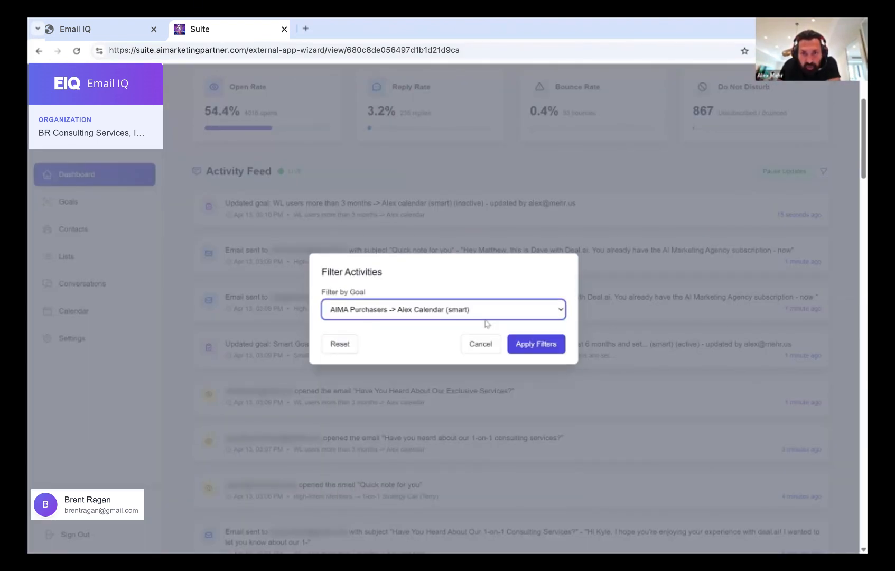
pyautogui.click(537, 345)
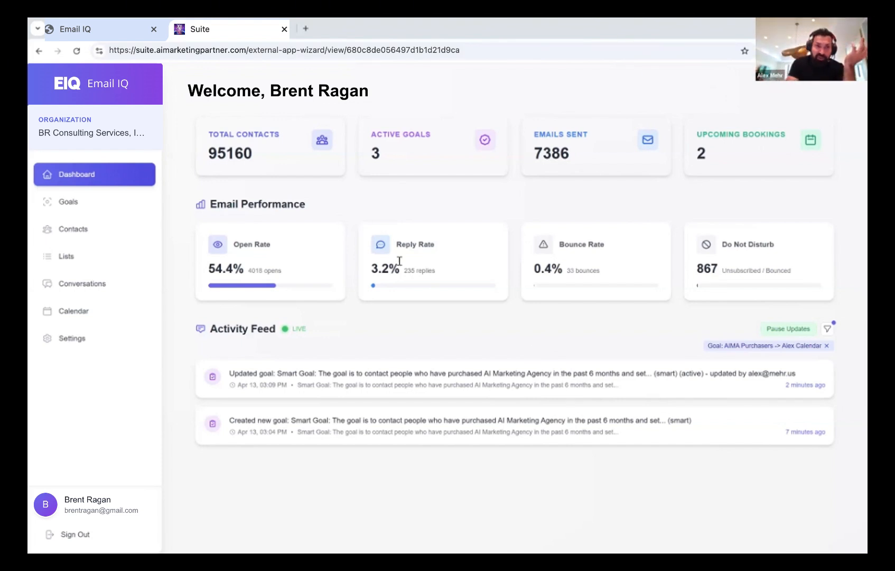
pyautogui.click(107, 204)
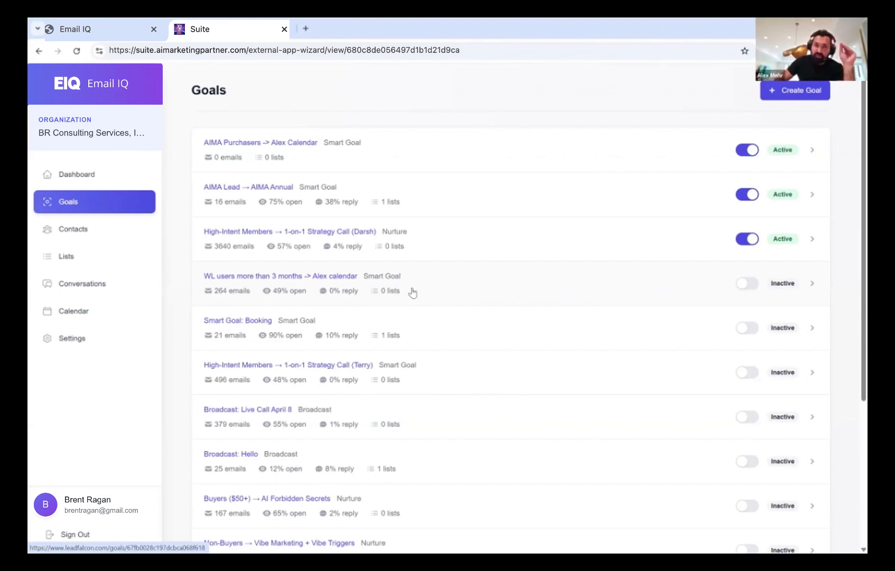
# Clear the AIMA Lead → AIMA Annual filter in Conversations, read the newest thread, then return to the dashboard
pyautogui.click(75, 233)
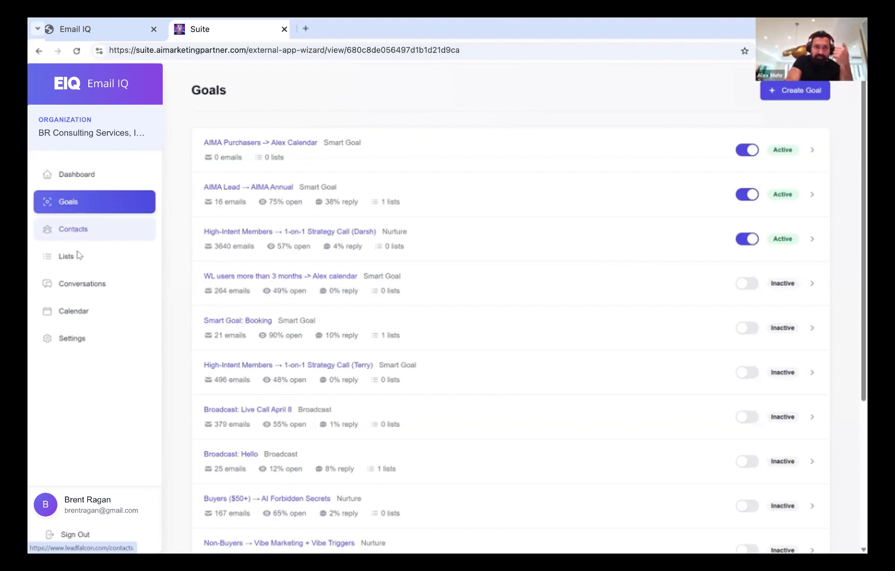
pyautogui.click(77, 289)
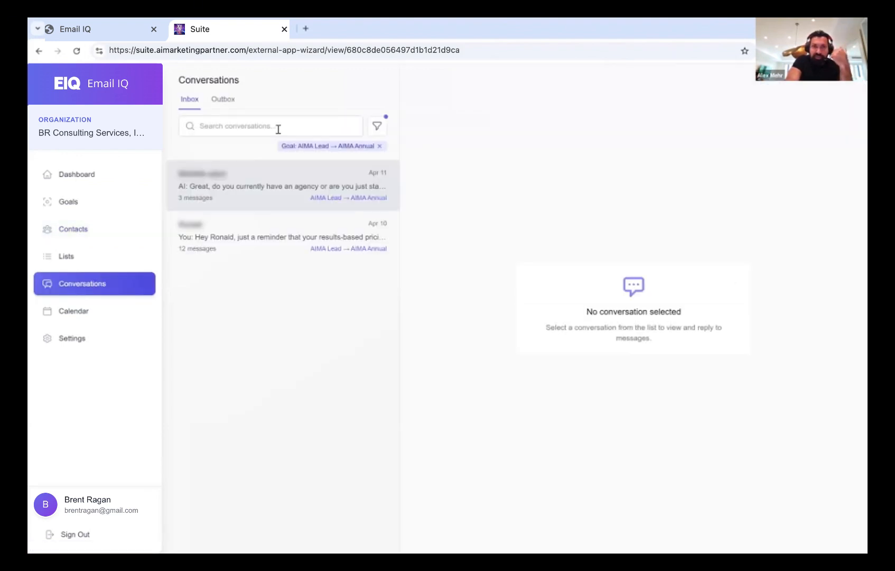
pyautogui.click(379, 146)
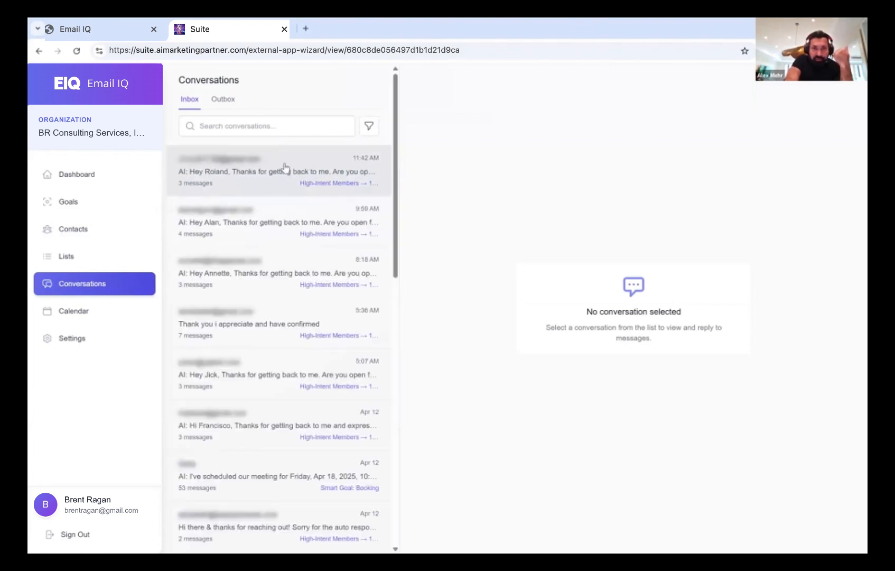
pyautogui.click(284, 167)
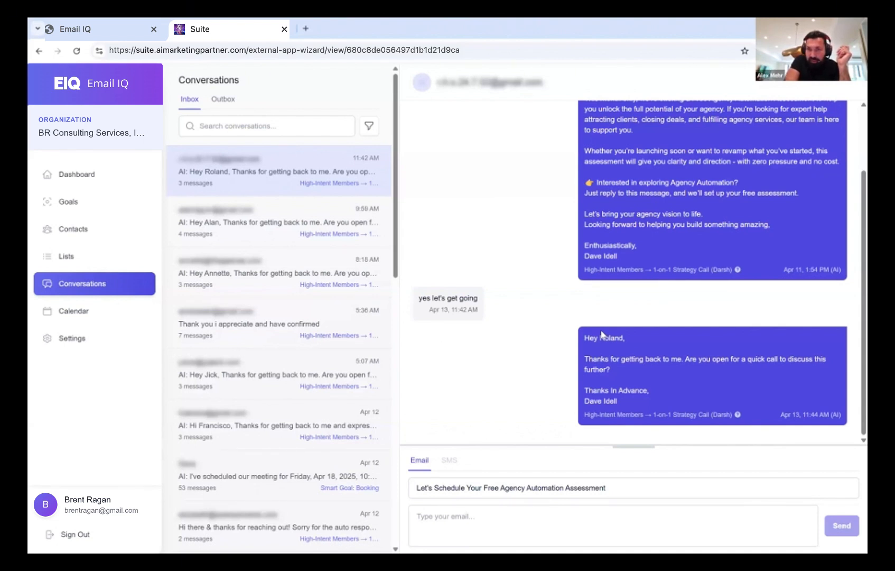
pyautogui.click(97, 176)
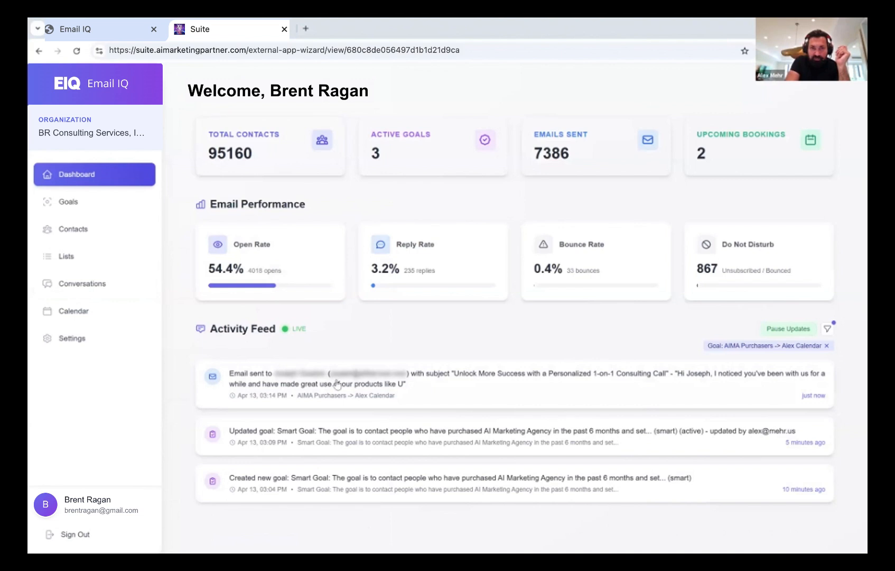
pyautogui.scroll(-2, 342, 439)
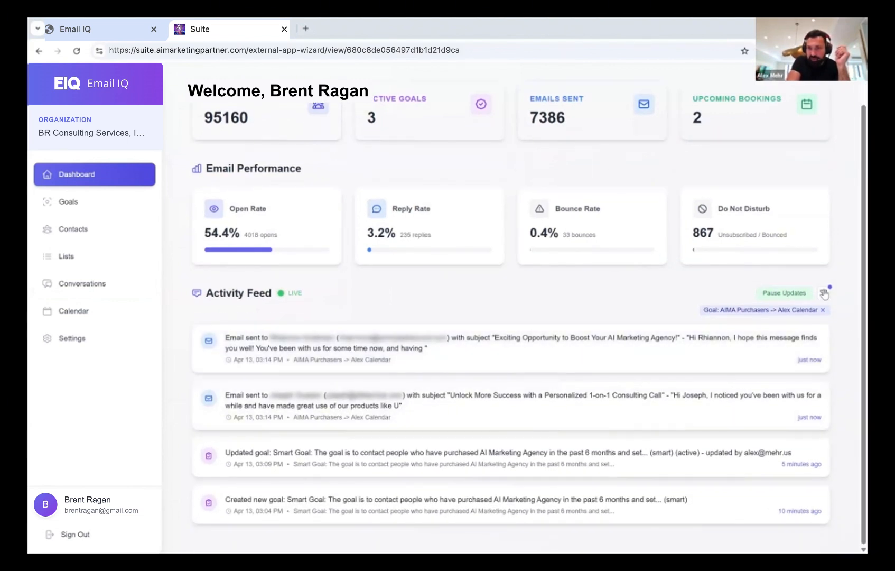
pyautogui.moveTo(753, 310); pyautogui.dragTo(784, 311)
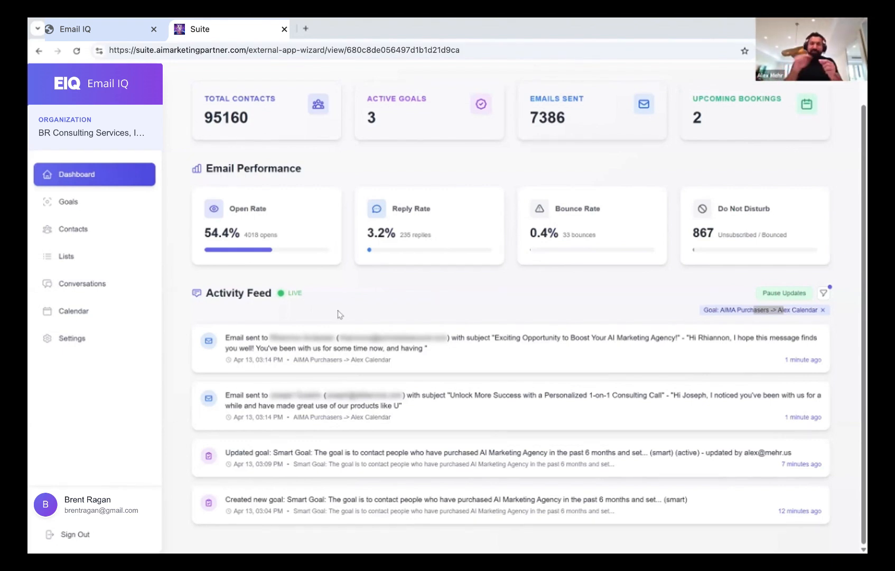
# Go through Contacts to the Conversations inbox
pyautogui.click(87, 241)
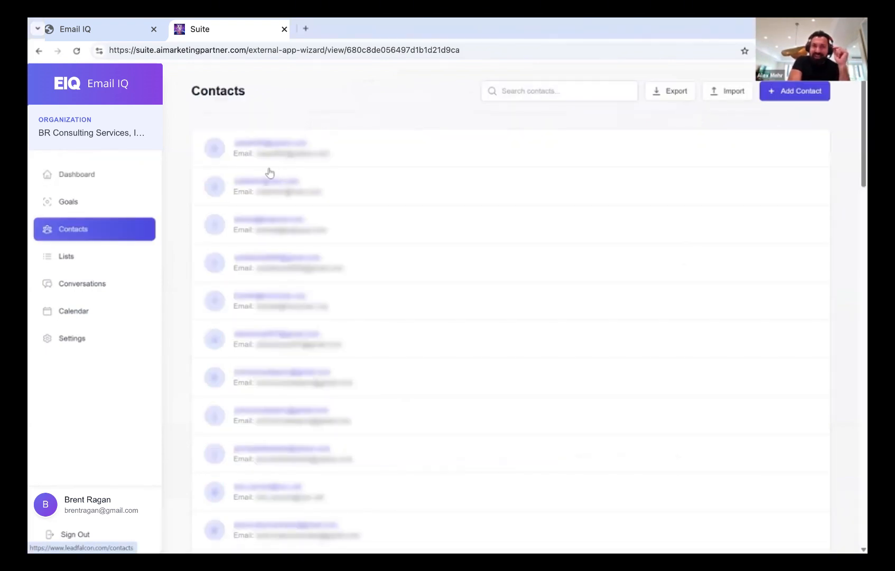
pyautogui.click(79, 289)
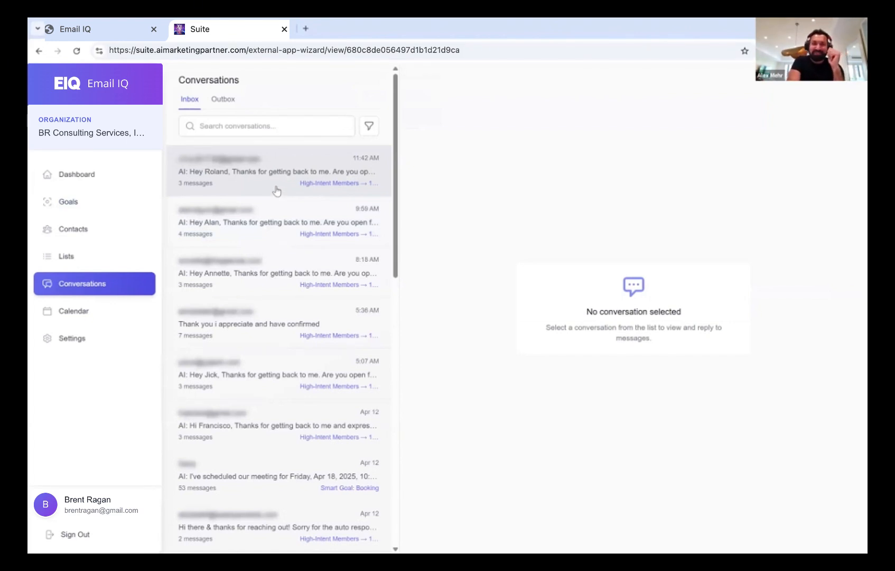
# Read the most recent conversation thread, then return to the dashboard overview
pyautogui.click(273, 186)
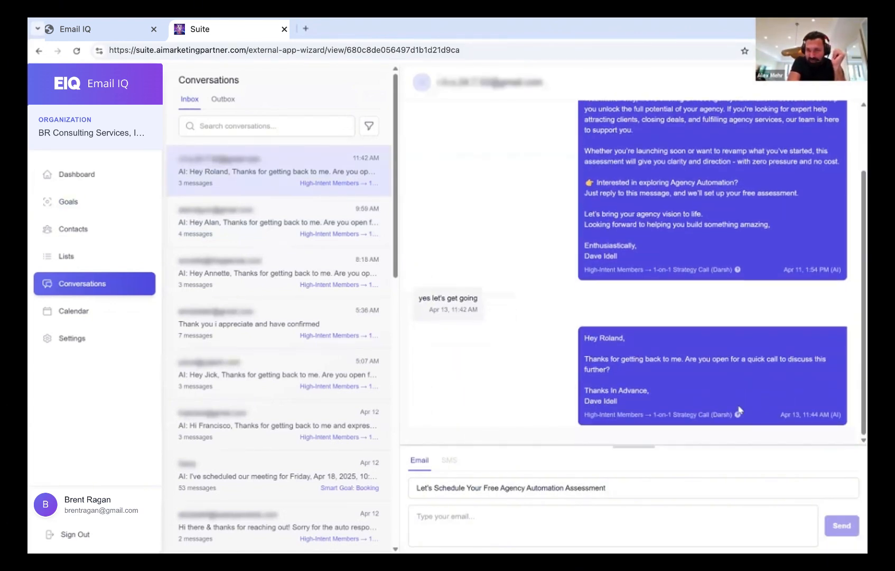
pyautogui.moveTo(738, 417)
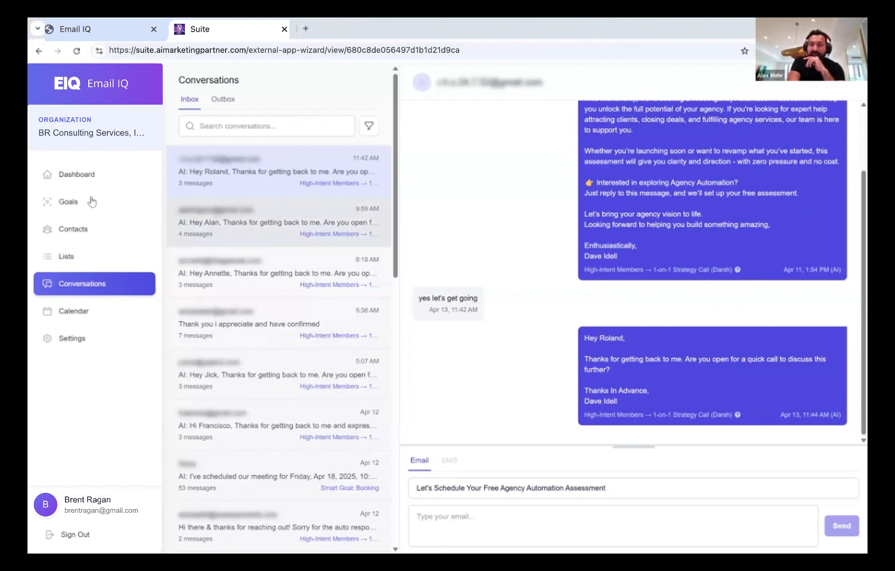
pyautogui.click(88, 175)
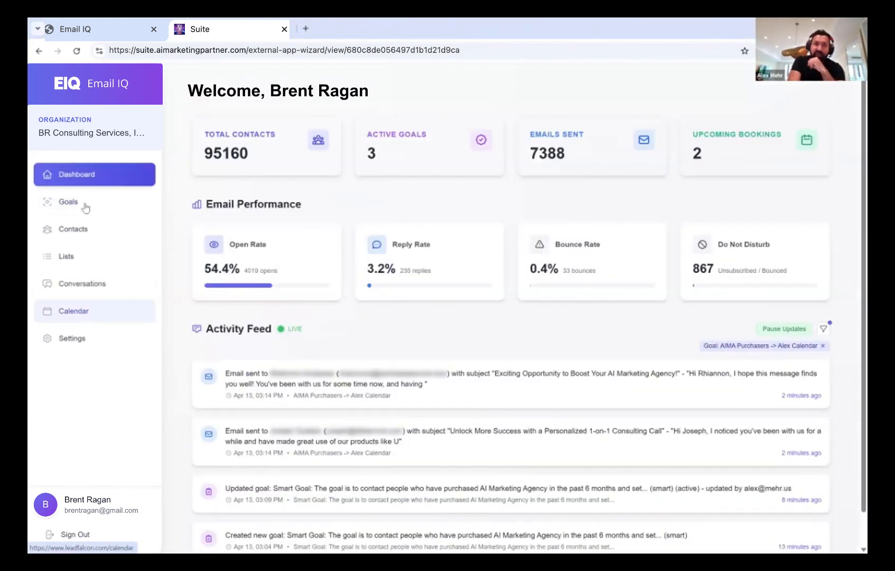
# Pass through Lists and Contacts to the Settings page with the em.deal.ai sender domain
pyautogui.click(90, 258)
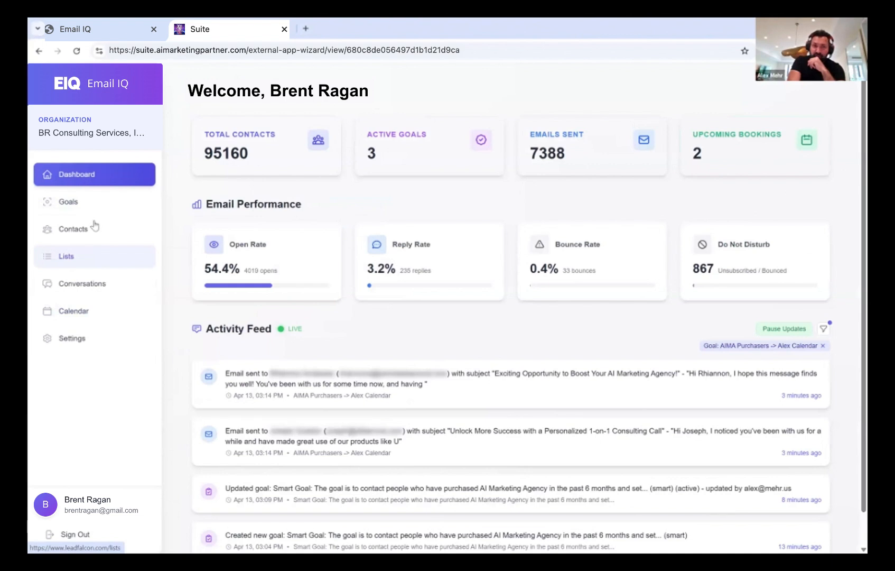
pyautogui.click(96, 230)
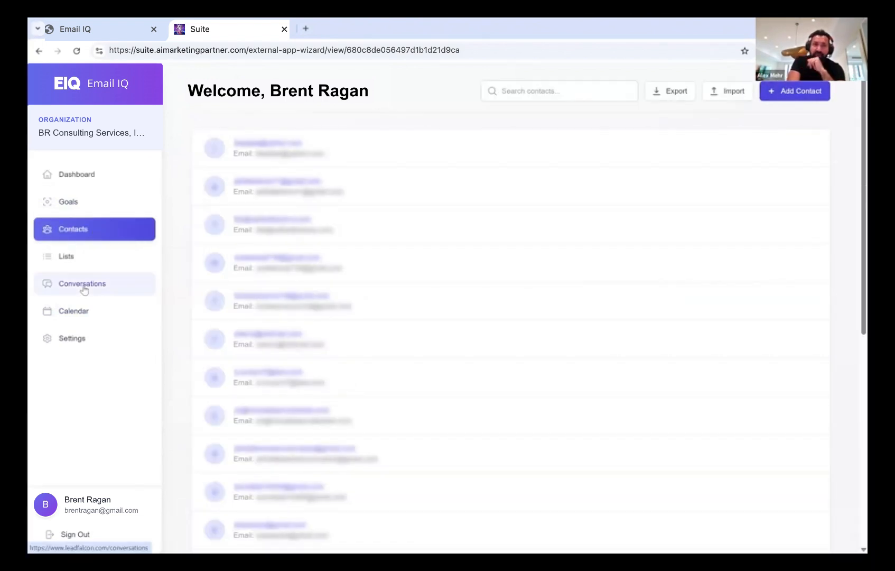
pyautogui.click(77, 343)
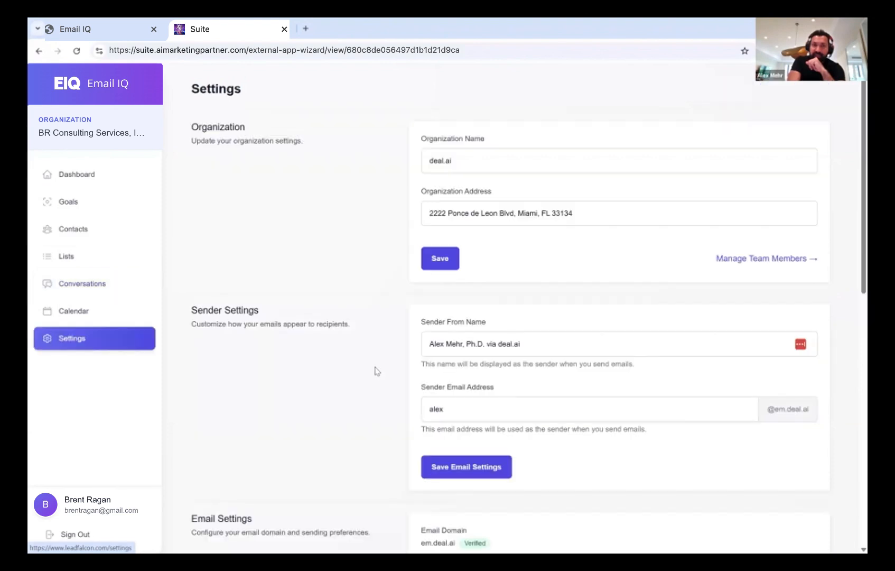
# Review the Settings integrations, then go back to the Goals list
pyautogui.scroll(-4, 373, 371)
pyautogui.scroll(-3, 372, 371)
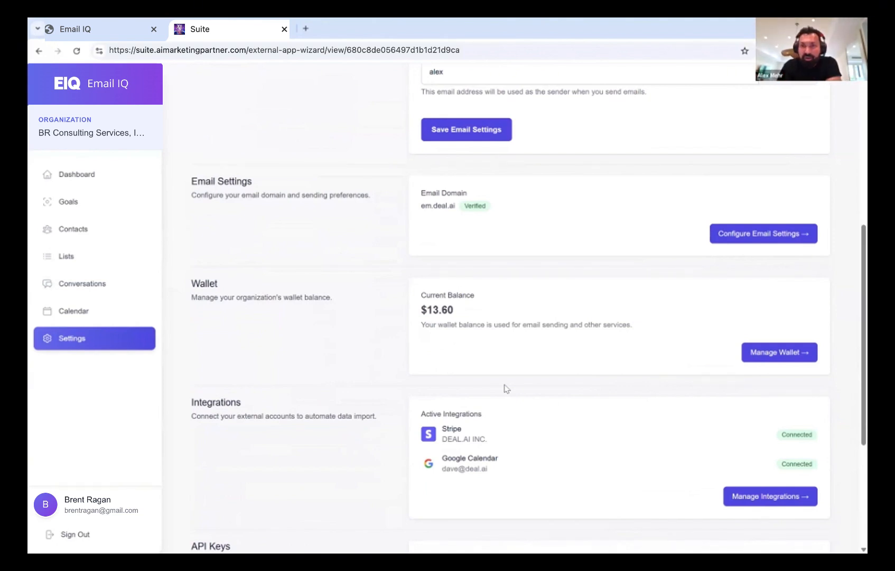
pyautogui.click(78, 199)
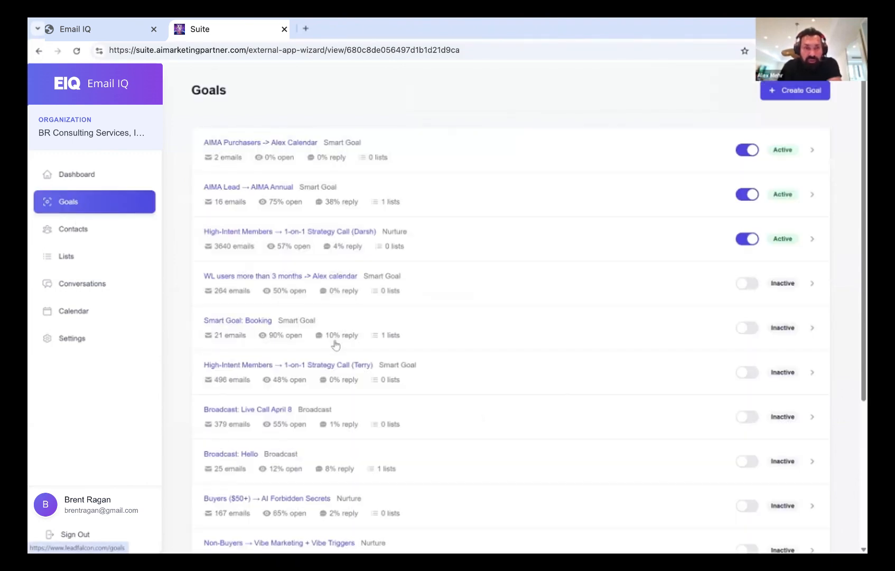
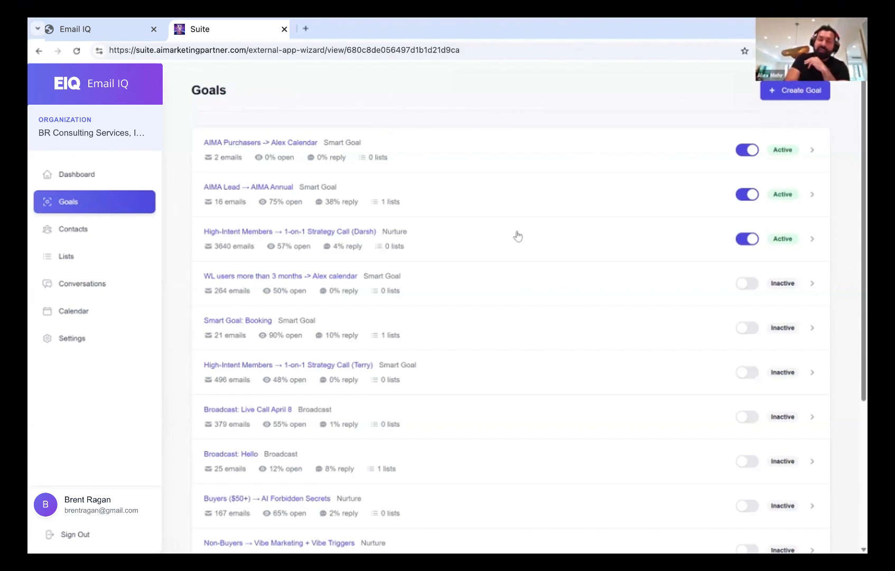
# Review Settings: sender details, verified em.deal.ai domain, $13.48 wallet balance and integrations
pyautogui.click(89, 341)
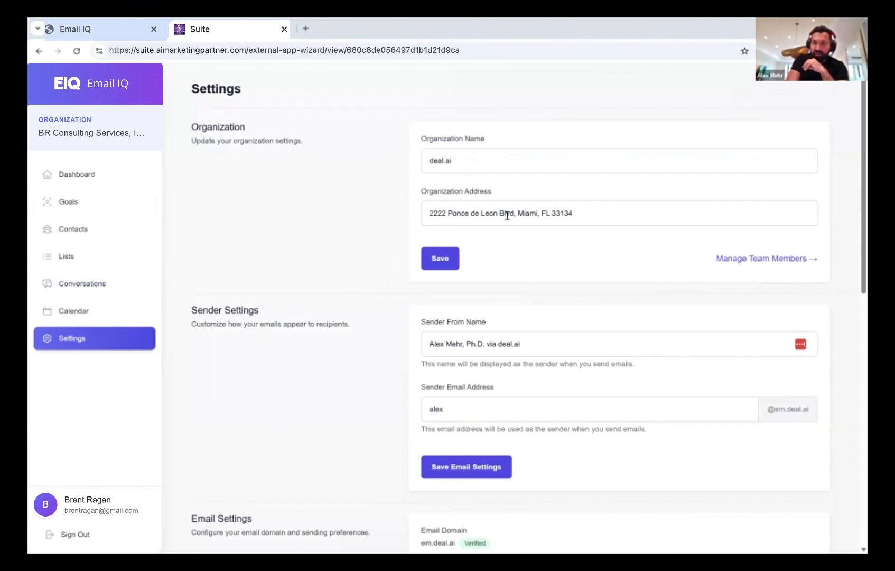
pyautogui.scroll(-3, 507, 216)
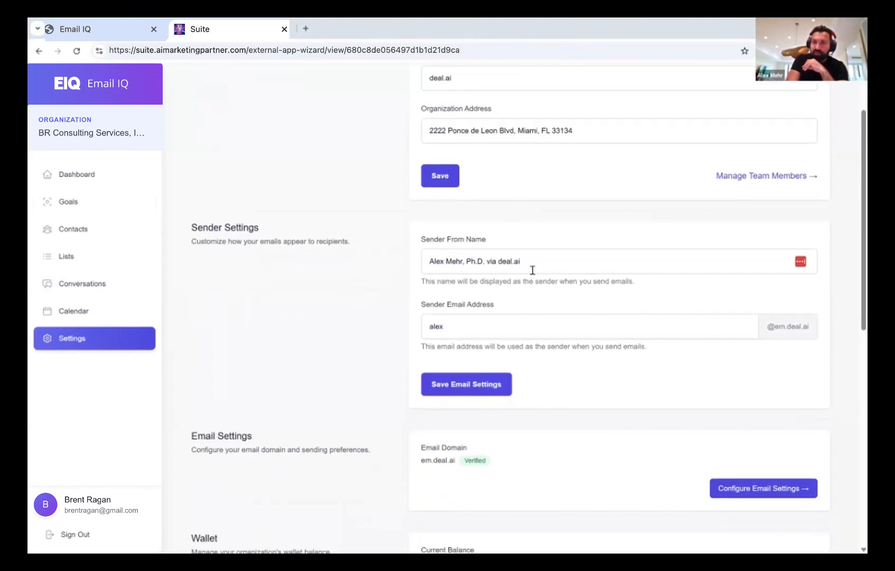
pyautogui.scroll(-4, 492, 339)
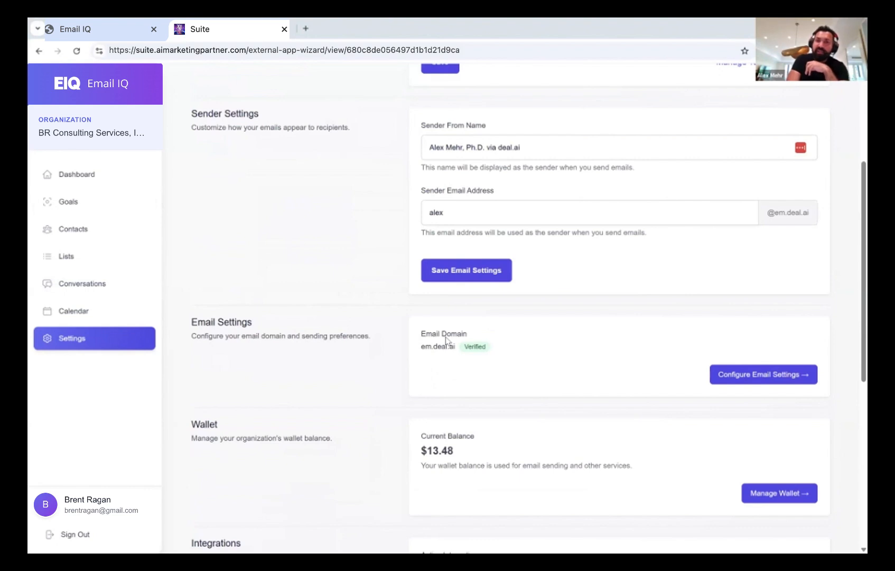
pyautogui.scroll(1, 446, 341)
pyautogui.scroll(-3, 446, 342)
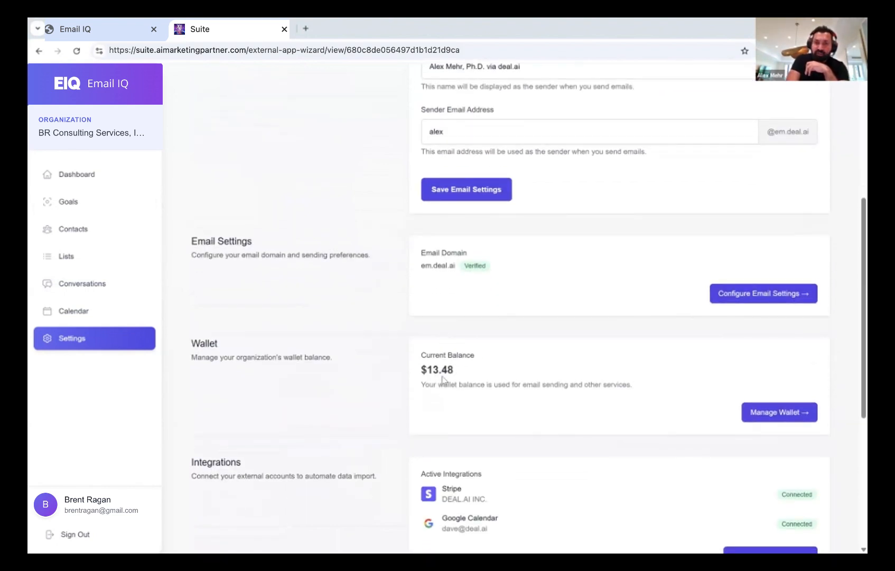
pyautogui.scroll(-1, 446, 395)
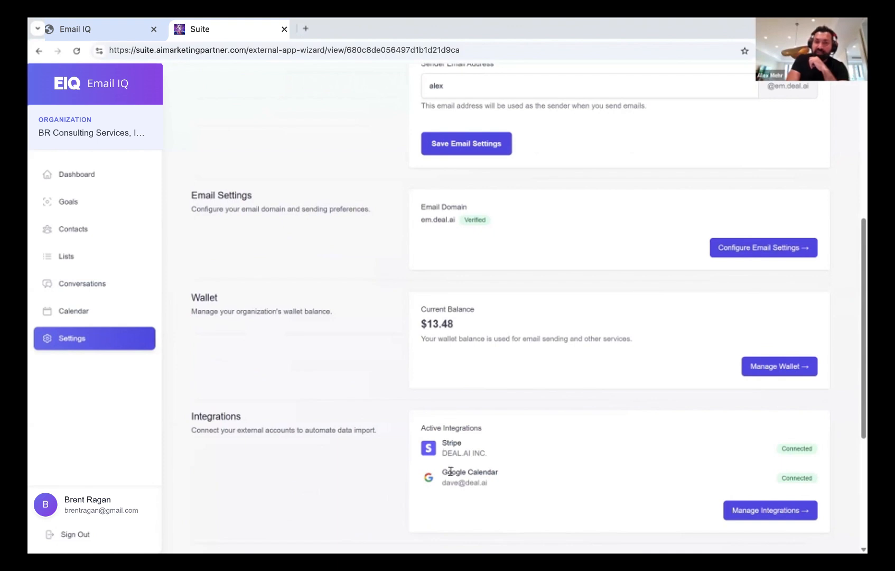
pyautogui.scroll(5, 451, 471)
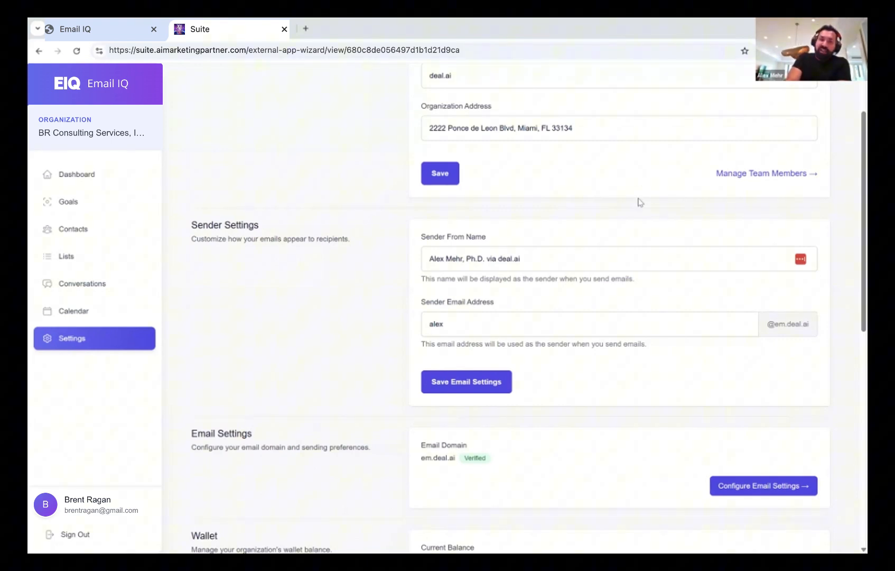
pyautogui.scroll(-5, 330, 359)
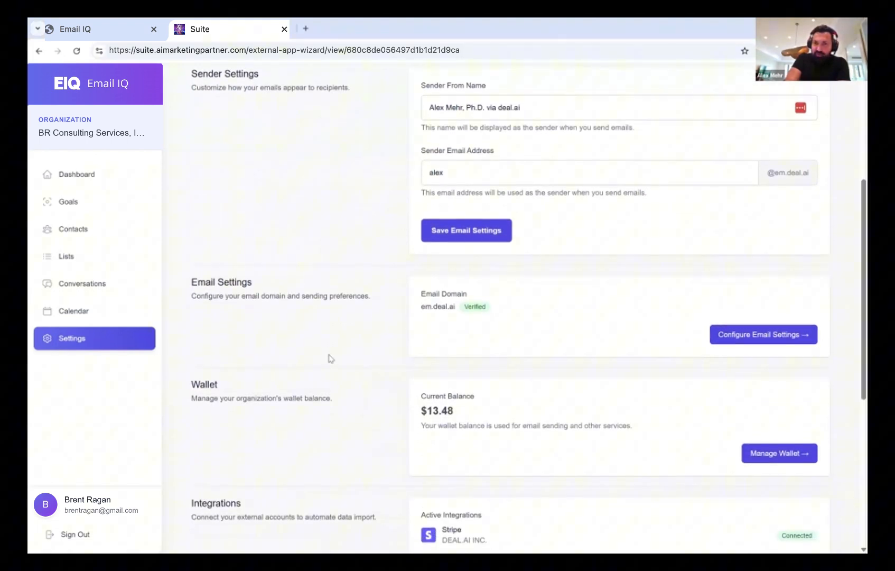
pyautogui.scroll(1, 330, 358)
pyautogui.scroll(1, 330, 359)
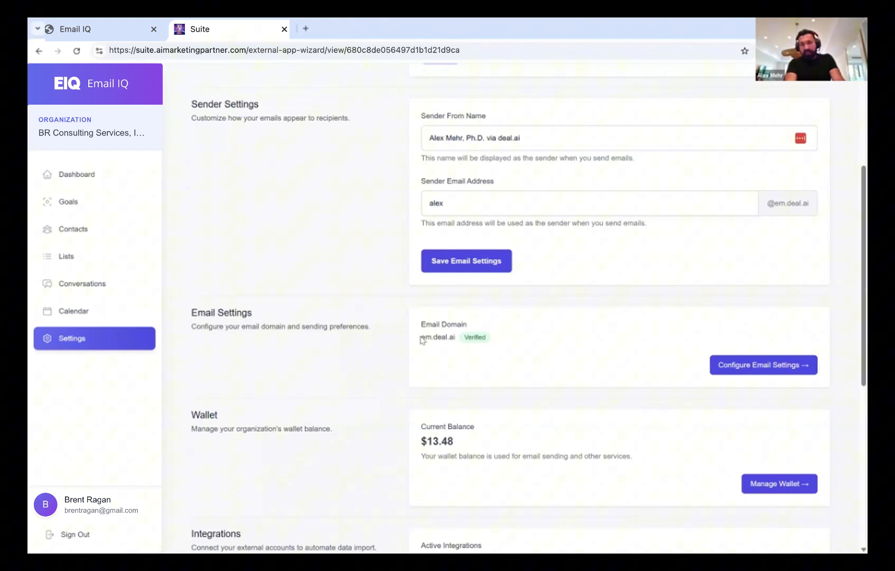
# Highlight the em.deal.ai domain text, then return to the Dashboard showing 95161 contacts
pyautogui.moveTo(421, 337); pyautogui.dragTo(432, 339)
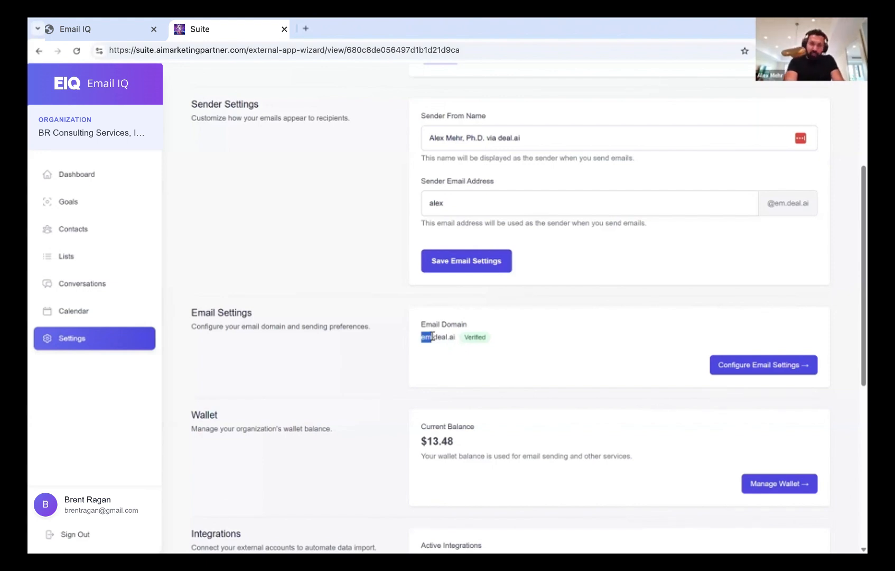
pyautogui.moveTo(433, 337)
pyautogui.mouseDown()
pyautogui.moveTo(458, 340)
pyautogui.moveTo(433, 337)
pyautogui.mouseUp()
pyautogui.click(458, 341)
pyautogui.click(440, 337)
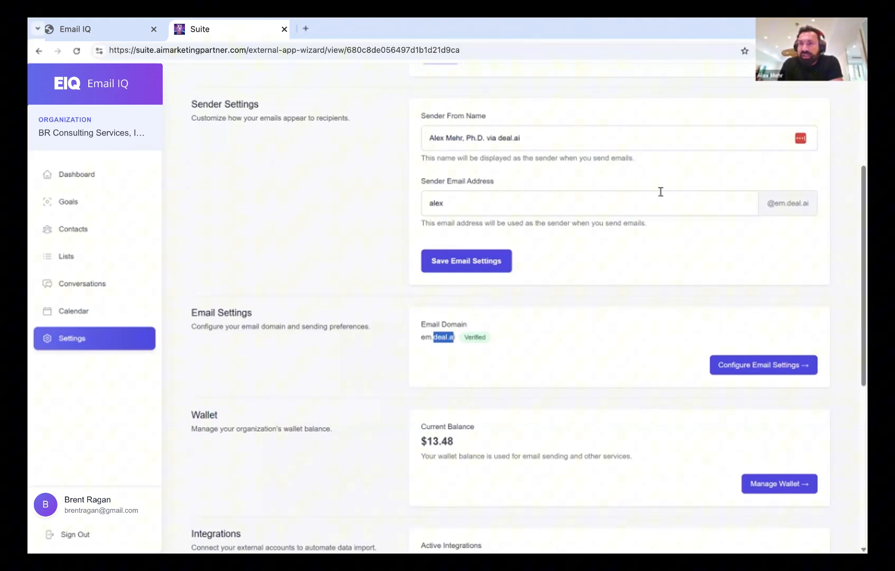
pyautogui.click(454, 335)
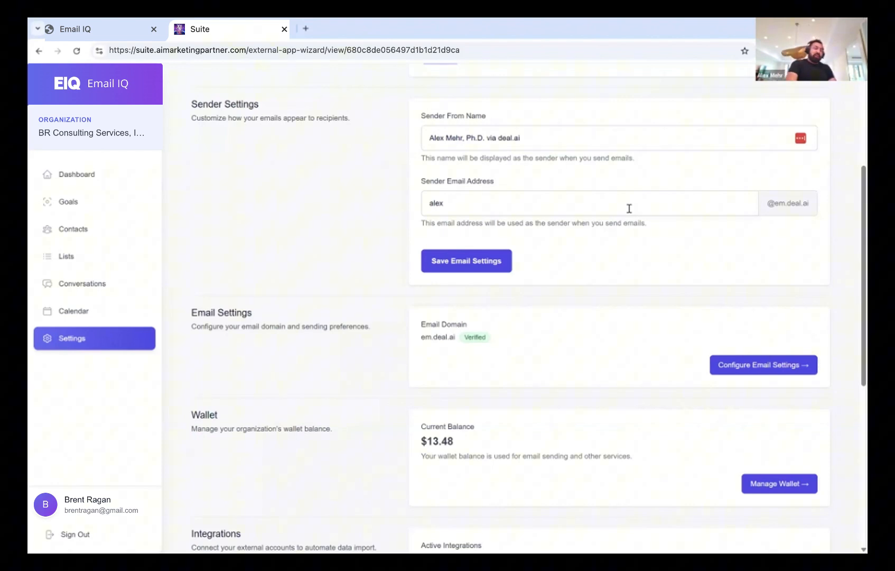
pyautogui.click(105, 175)
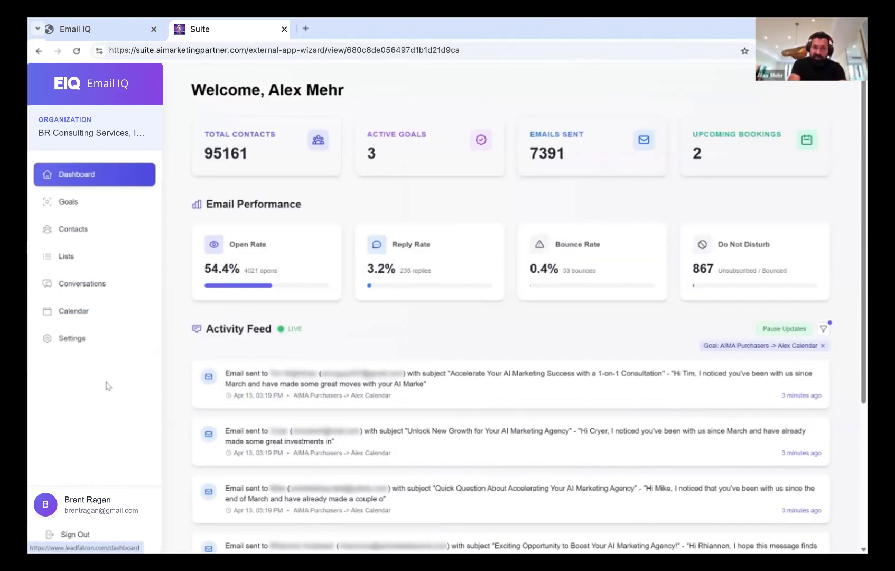
pyautogui.scroll(-4, 106, 386)
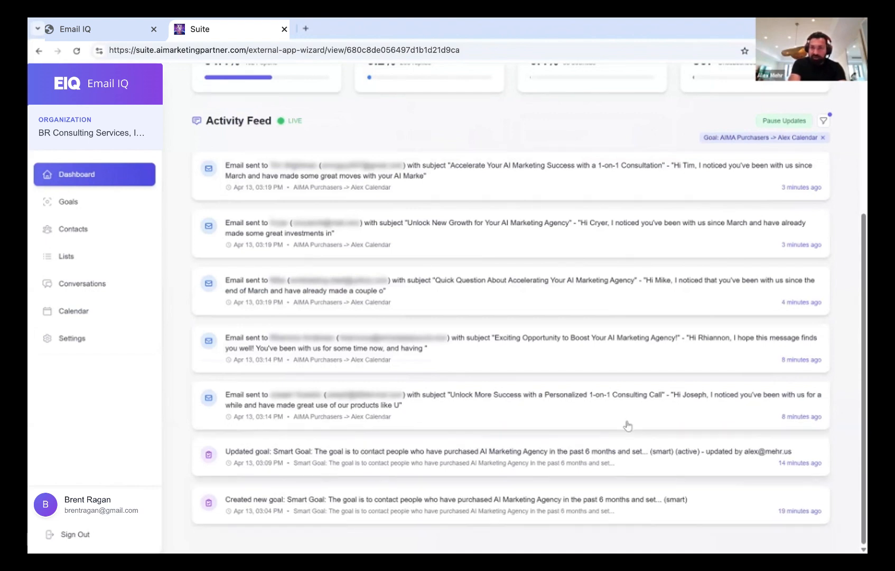
pyautogui.scroll(3, 628, 425)
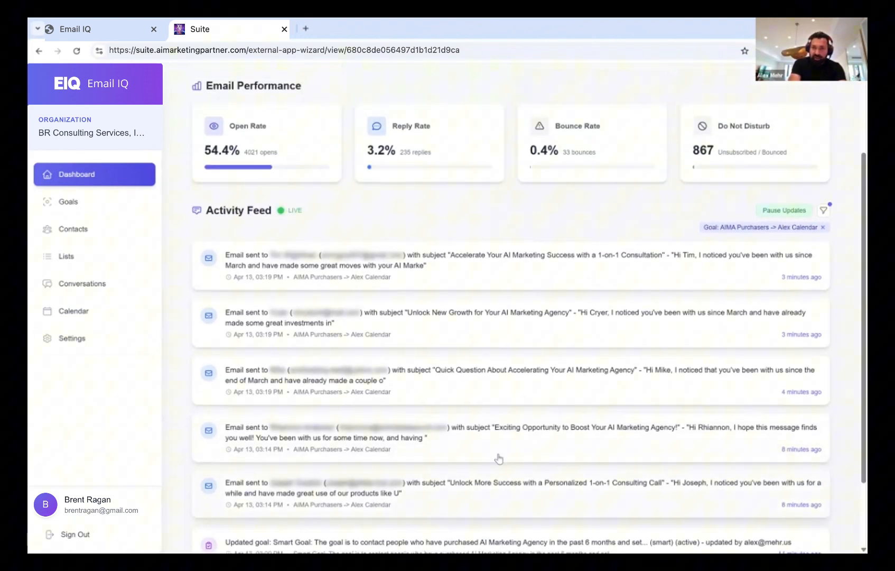
pyautogui.scroll(2, 466, 332)
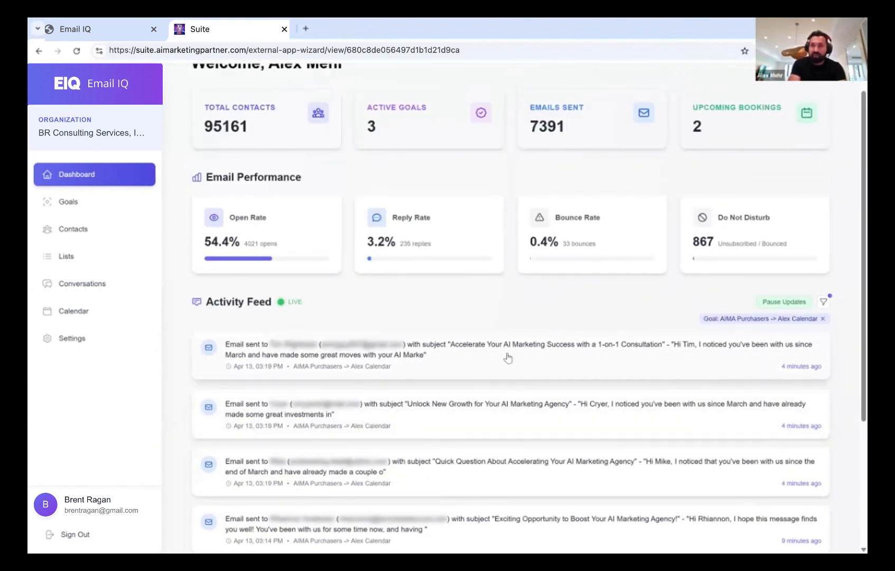
pyautogui.scroll(1, 508, 354)
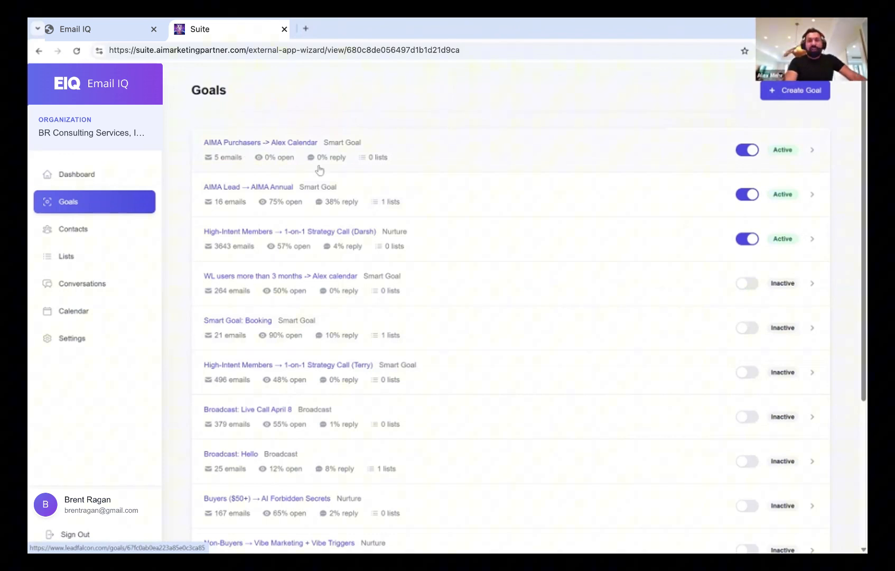
# Review the AIMA Purchasers goal's stats and description, then go back to Settings
pyautogui.click(339, 147)
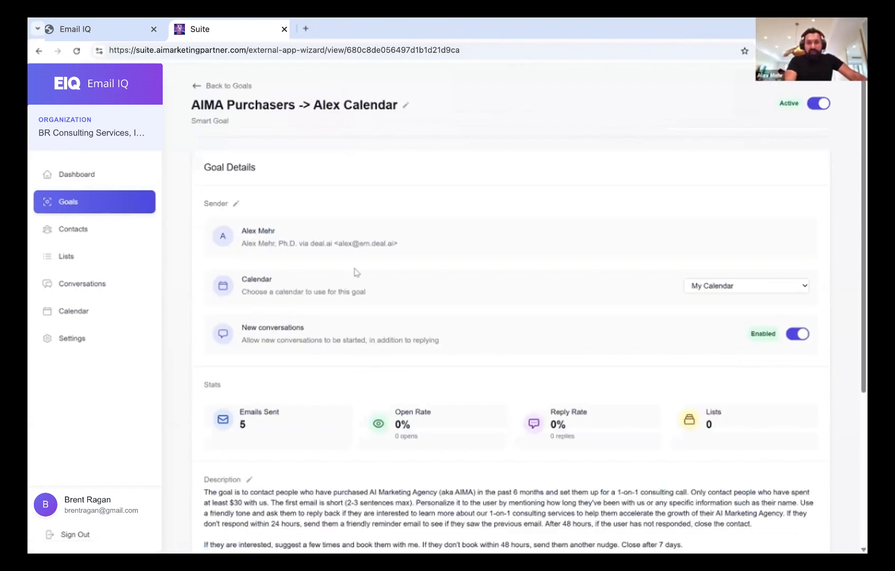
pyautogui.scroll(-5, 356, 272)
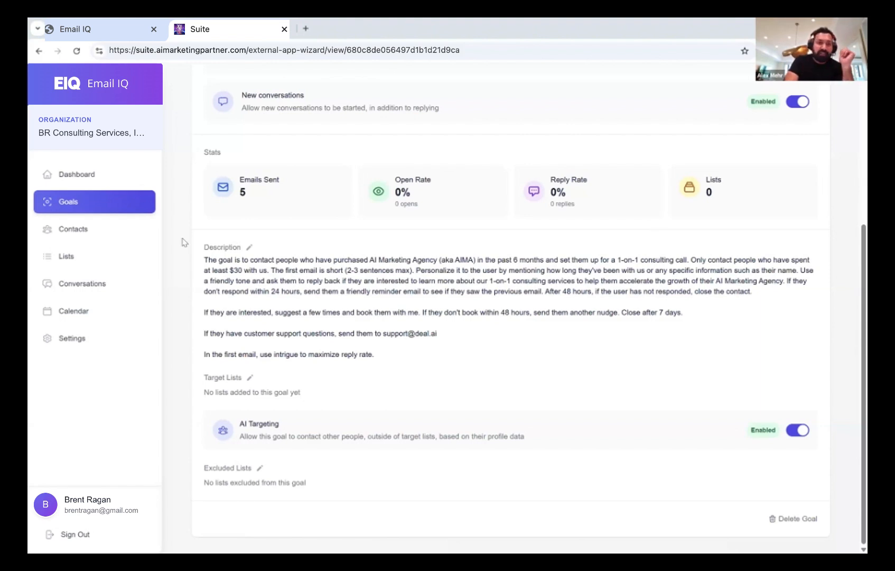
pyautogui.click(84, 338)
# Check the Wallet: $13.36 balance, auto recharge enabled, April 2025 usage of $37.78195
pyautogui.scroll(-4, 414, 325)
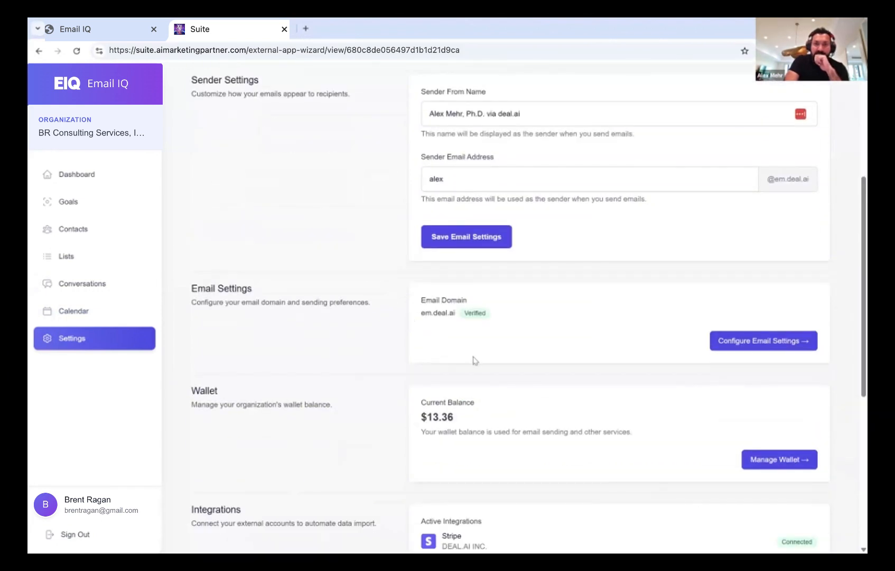
pyautogui.click(775, 461)
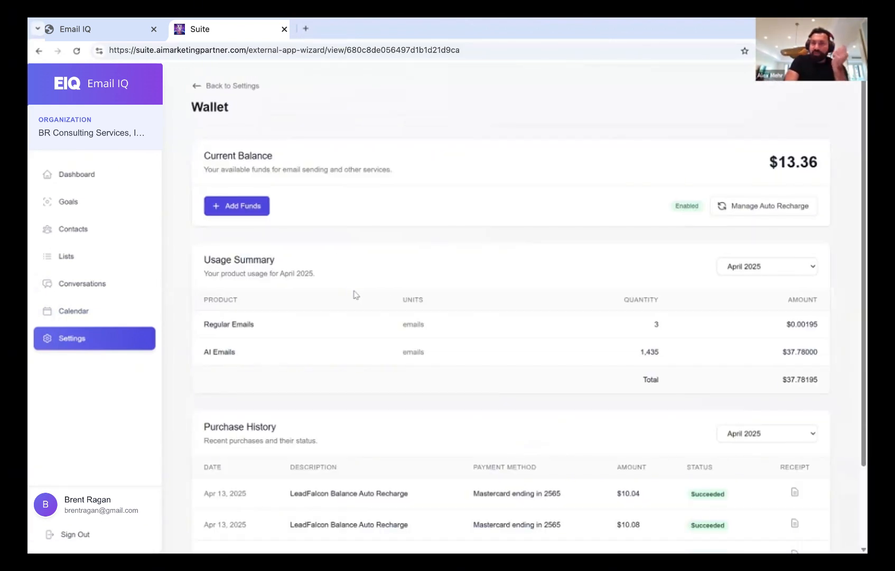
pyautogui.scroll(-2, 356, 294)
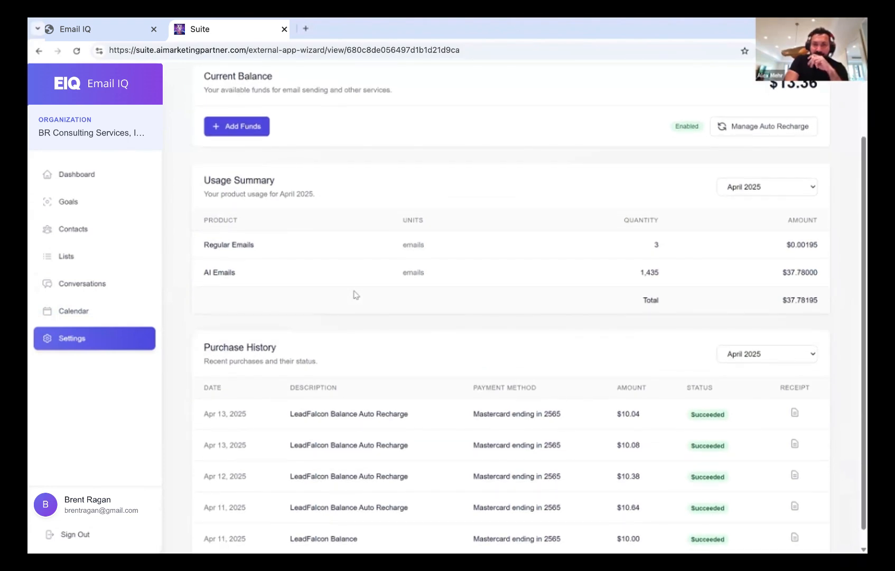
pyautogui.scroll(1, 357, 295)
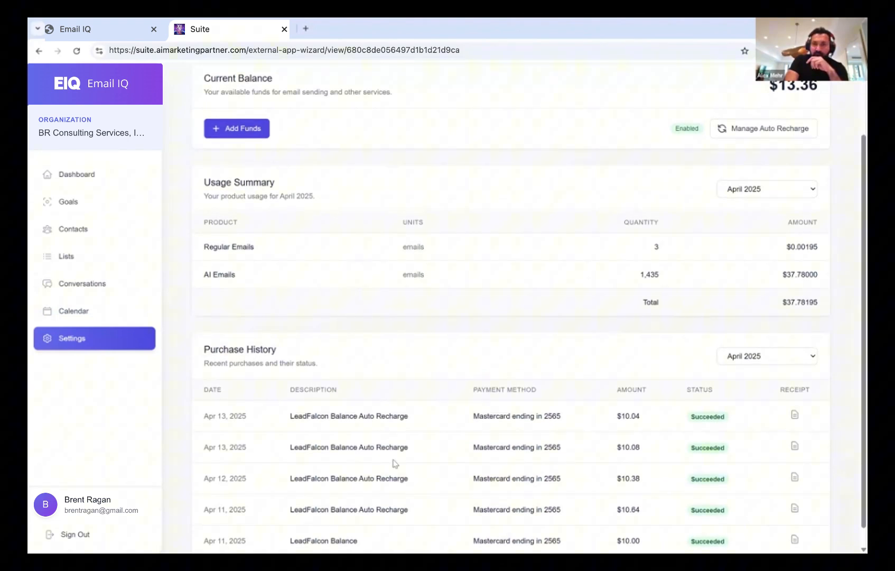
pyautogui.scroll(2, 444, 206)
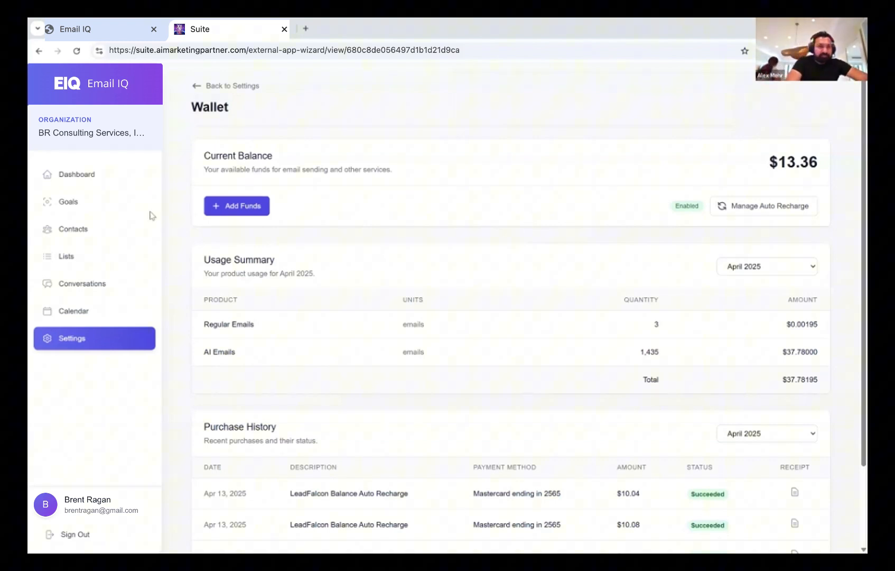
# Go through Lists to Goals and open the 'AIMA Purchasers -> Alex Calendar' goal
pyautogui.click(84, 258)
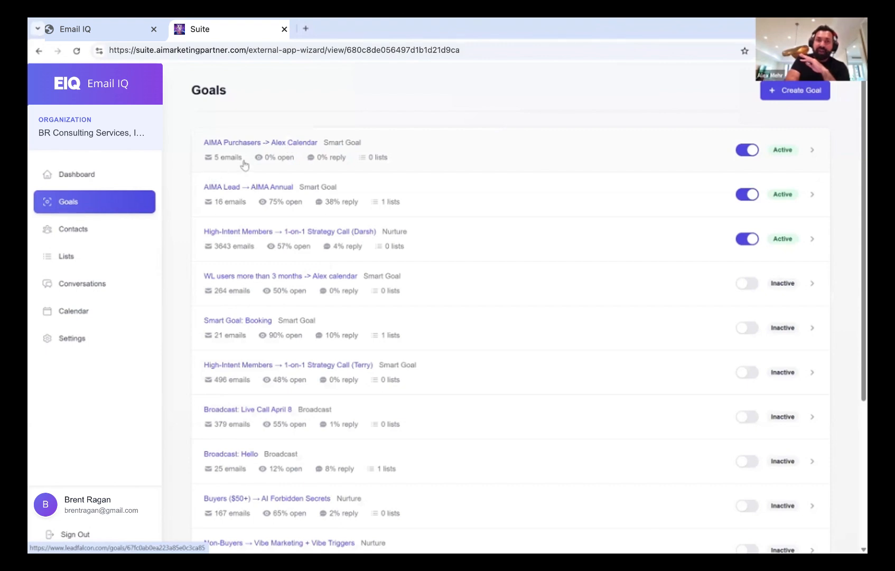
pyautogui.click(295, 144)
pyautogui.scroll(-5, 395, 310)
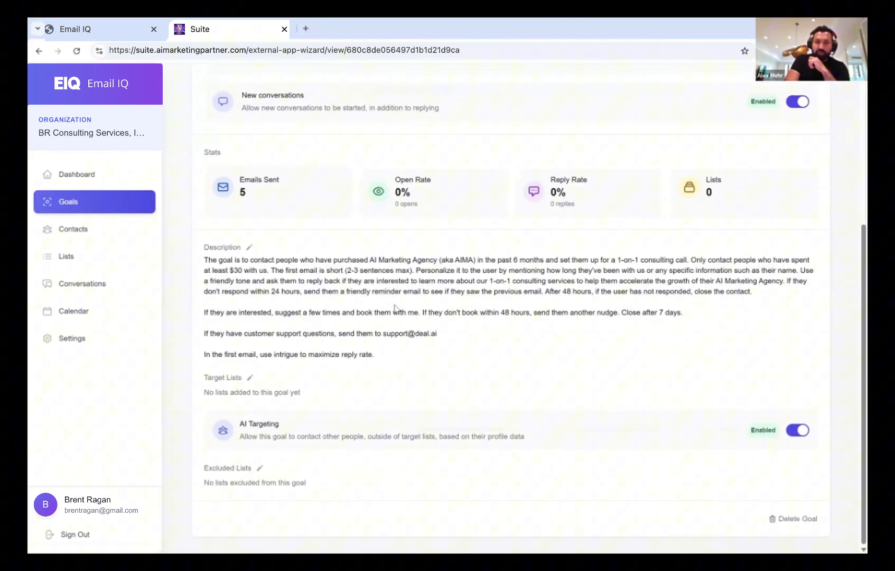
pyautogui.click(250, 380)
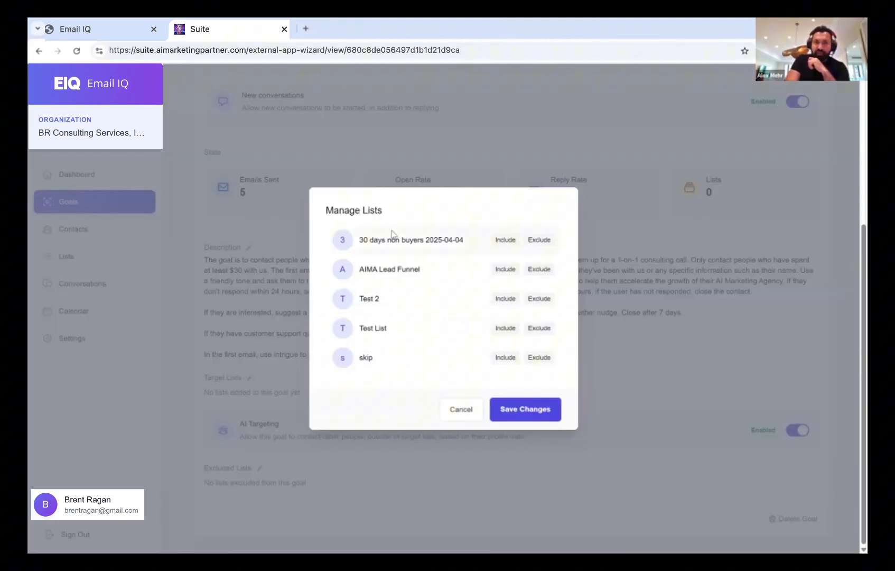
pyautogui.click(284, 376)
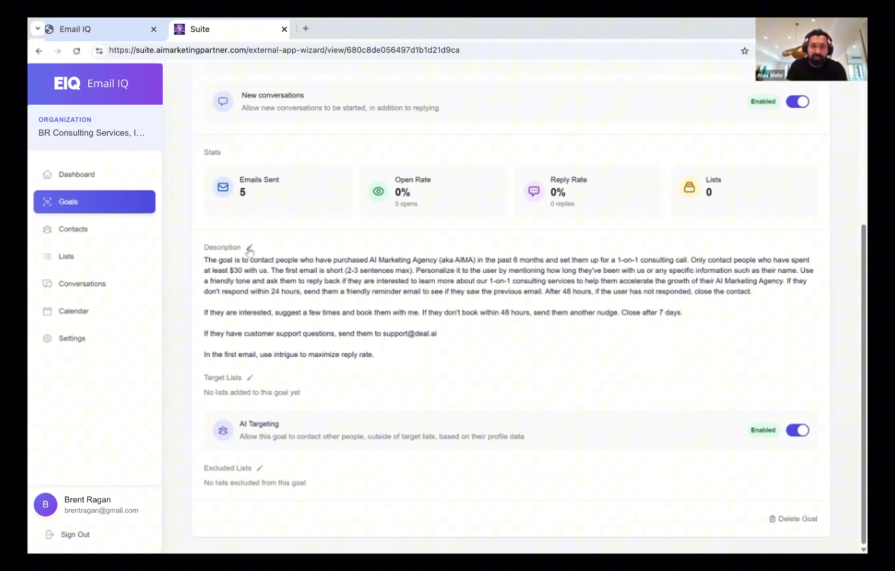
# Add a description paragraph: first email any time, replies only 8AM–9PM EST, 10 minutes after receiving
pyautogui.click(445, 329)
pyautogui.click(694, 343)
pyautogui.press('Return')
pyautogui.press('Return')
pyautogui.write('Send ')
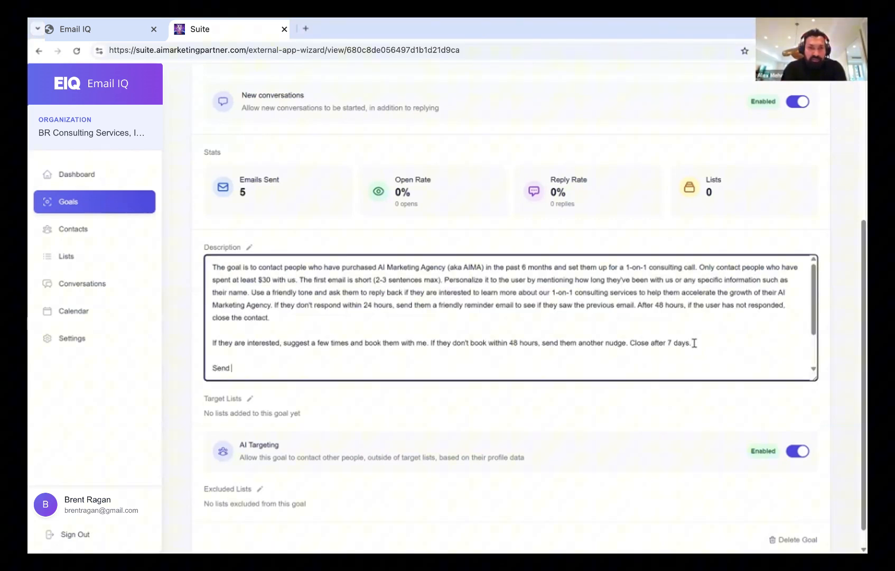
pyautogui.write('the first email ')
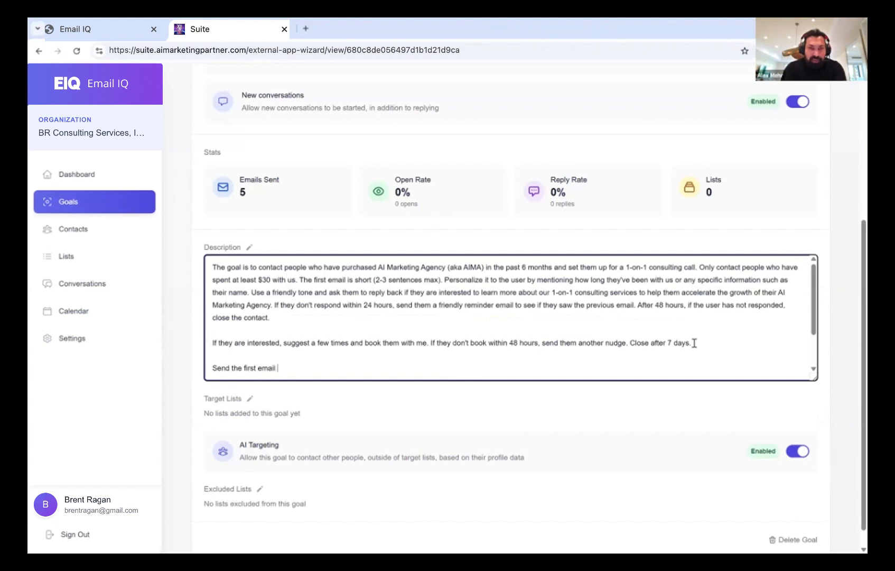
pyautogui.write('any time of the day. But only rep')
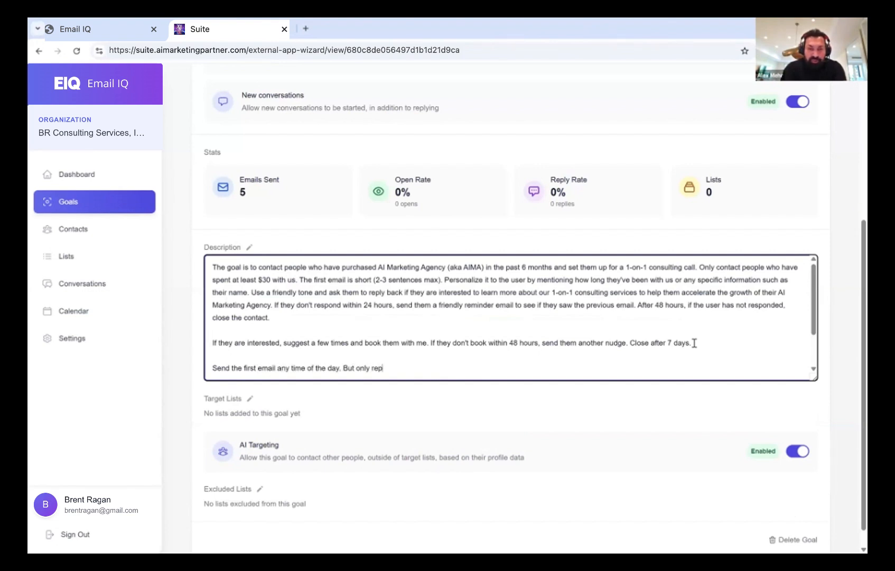
pyautogui.write('ly between ')
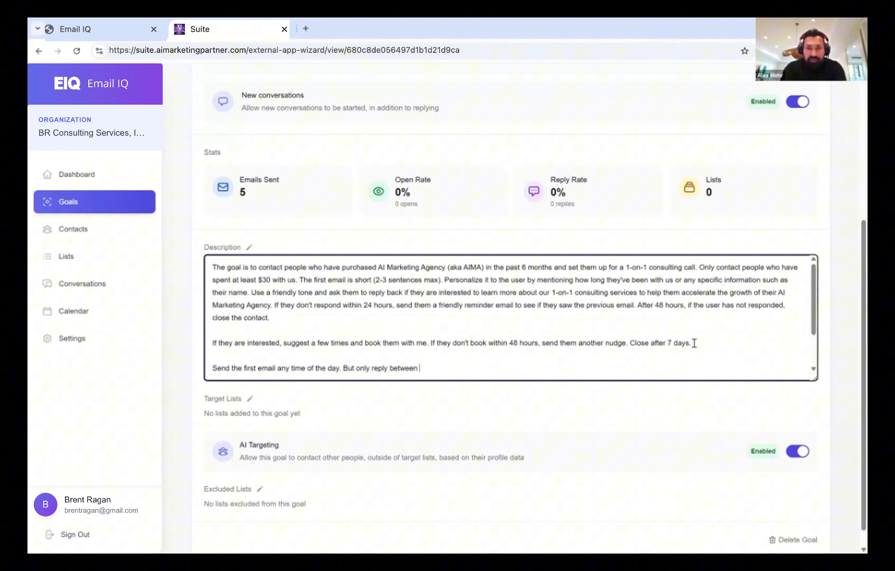
pyautogui.write('8AM and 9P')
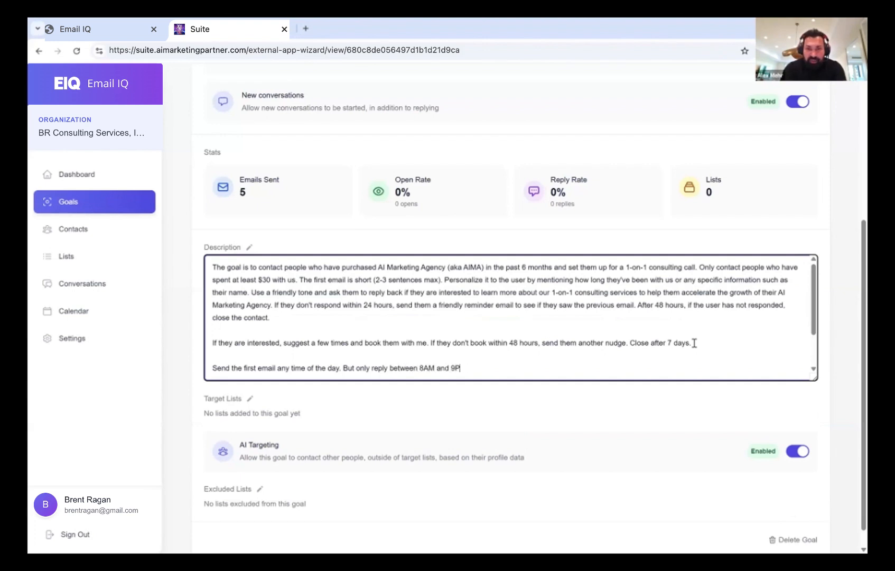
pyautogui.write('M EST')
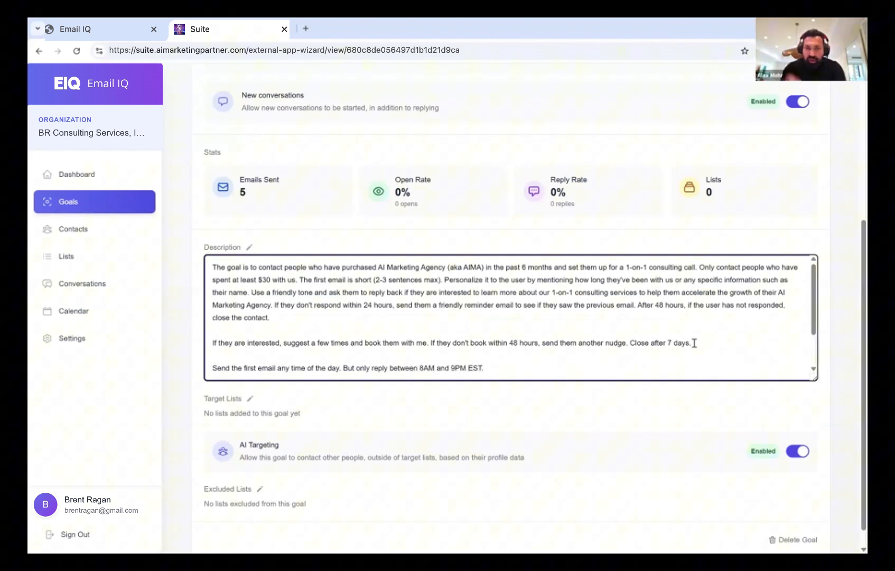
pyautogui.write('.')
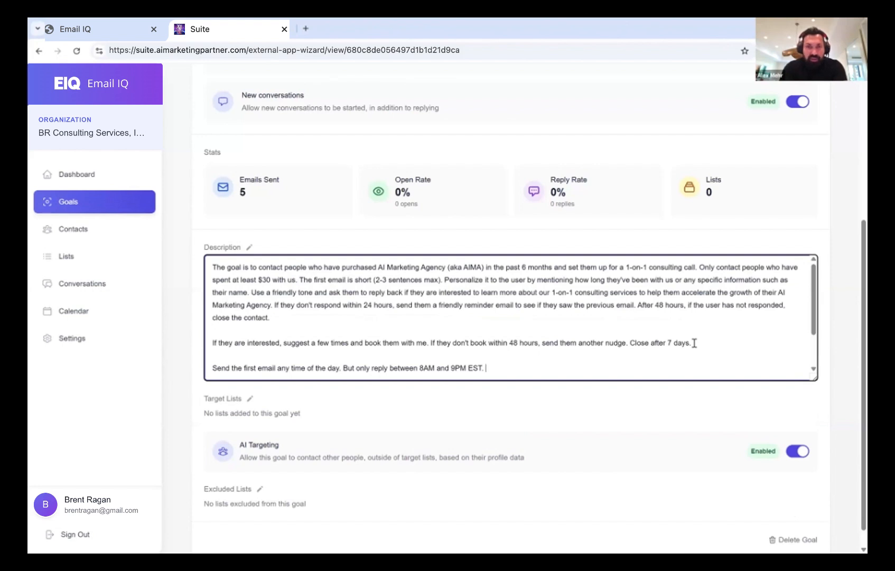
pyautogui.write(' After receiving email replies, wait 10 minutes before replying back.')
pyautogui.click(683, 407)
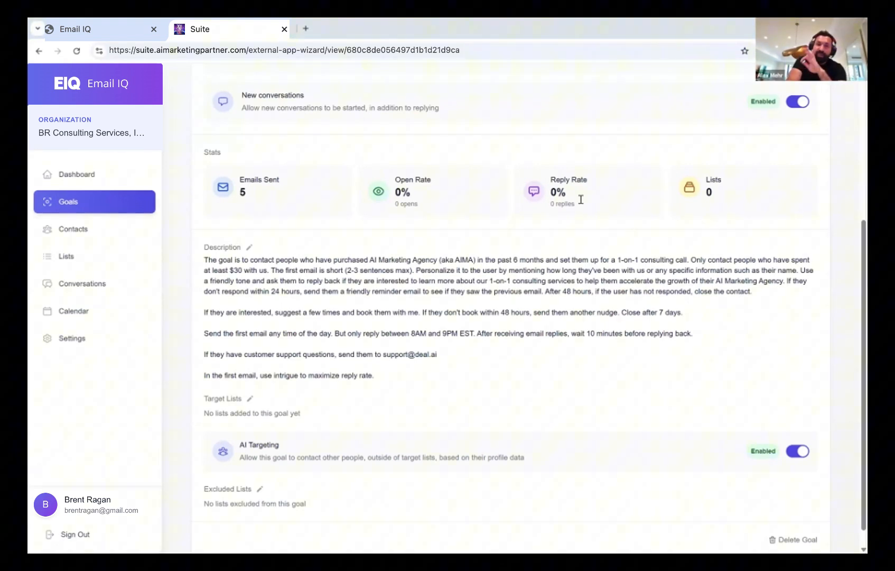
# Start a new goal from the Goals list with goal type Broadcast
pyautogui.click(83, 205)
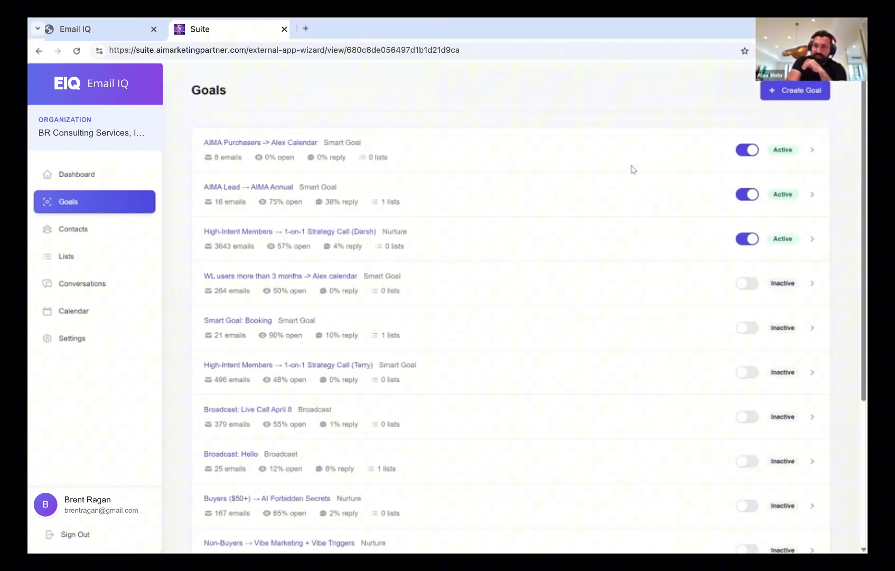
pyautogui.click(795, 91)
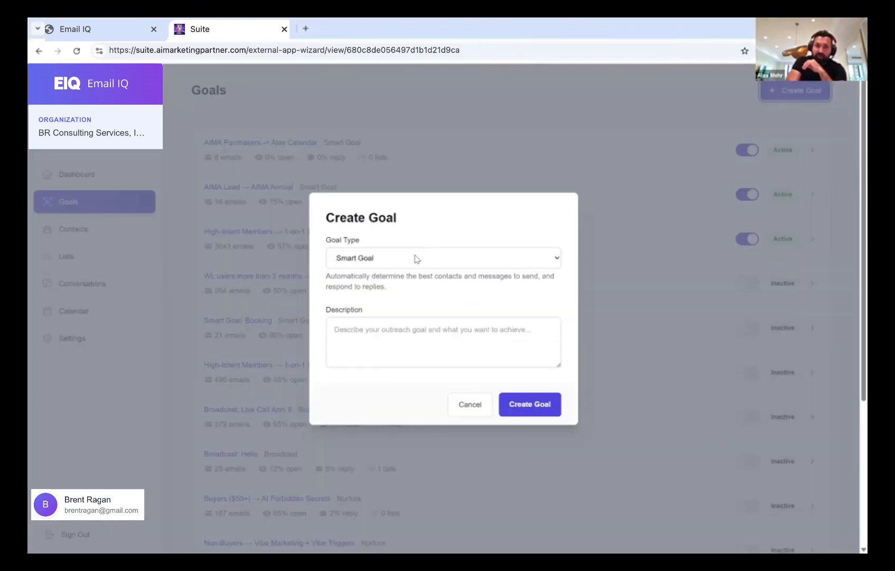
pyautogui.click(401, 258)
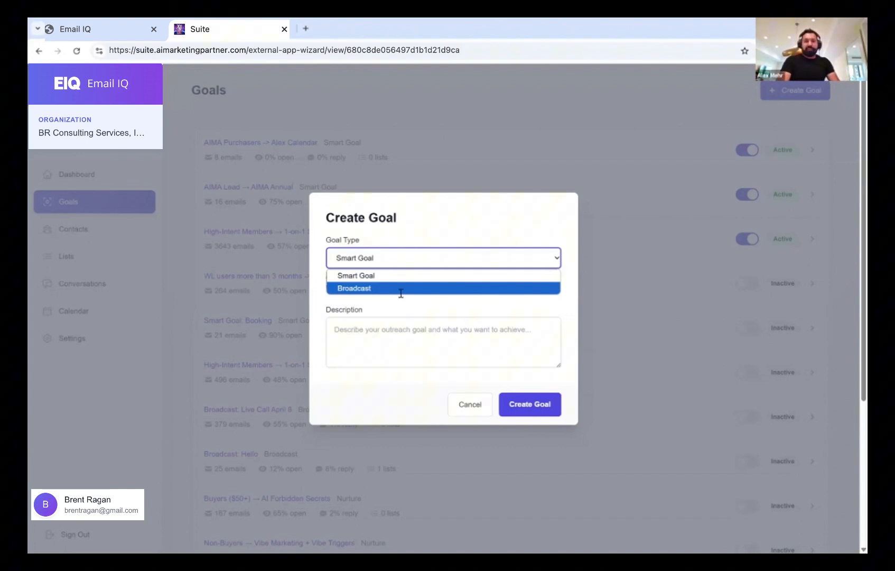
pyautogui.click(401, 293)
# Enter the 2PM EST zoom-call description, subject 'Our call today' and the zoom-link question message
pyautogui.click(399, 262)
pyautogui.write('The goal is to invite everyone to my zoom call at 2PM EST today.')
pyautogui.click(365, 345)
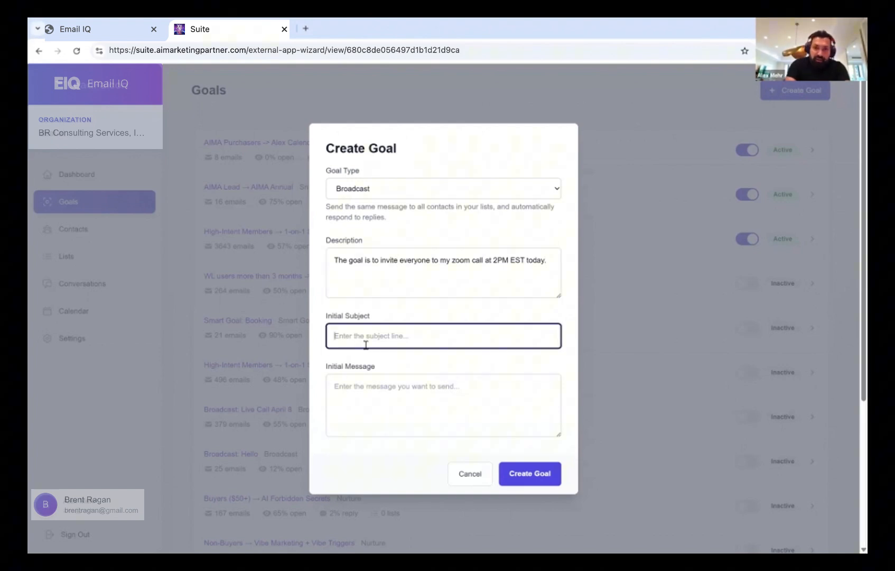
pyautogui.write('S')
pyautogui.press('BackSpace')
pyautogui.write('Our call today')
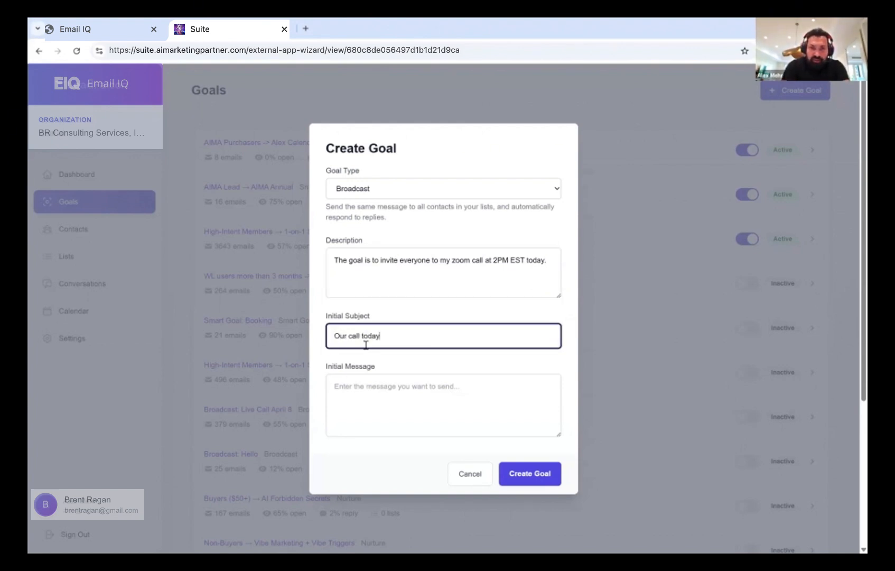
pyautogui.press('Tab')
pyautogui.write('D')
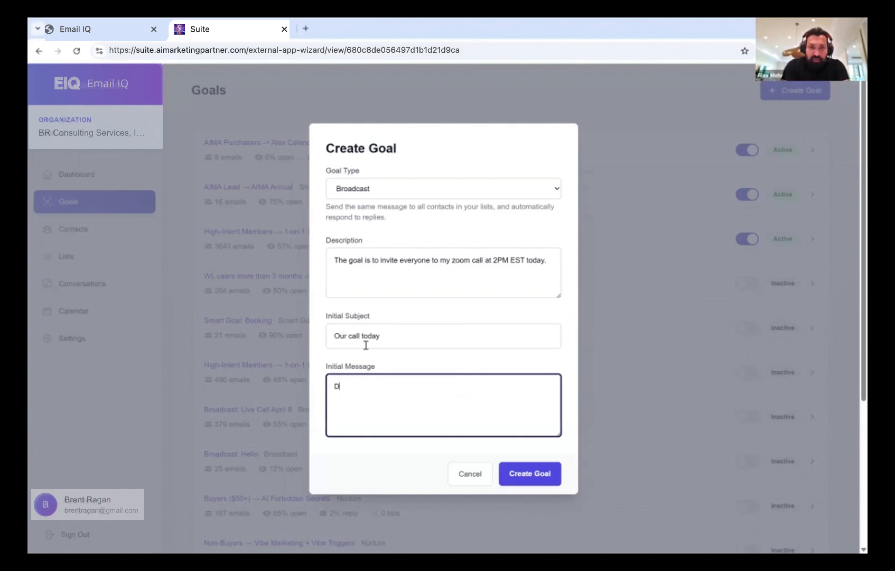
pyautogui.write('o you have the ')
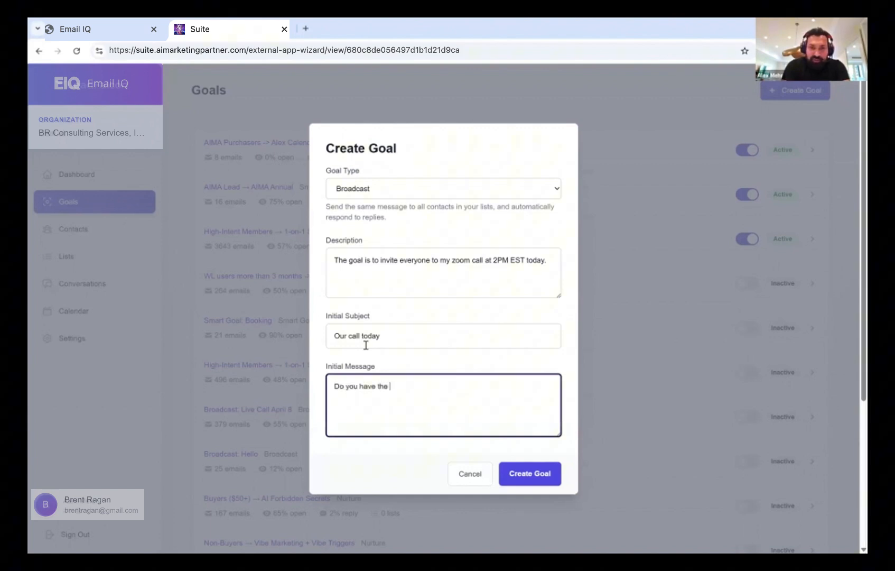
pyautogui.write('link to our zoom ')
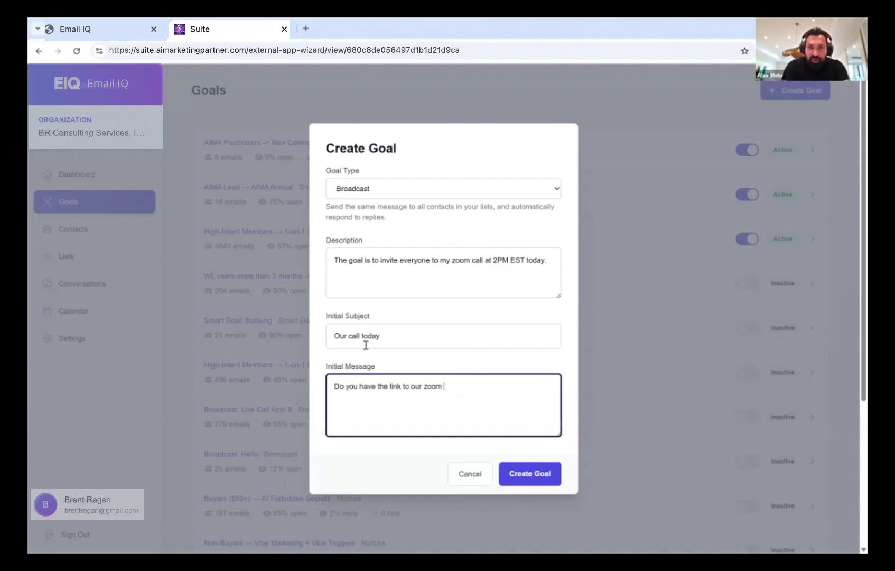
pyautogui.write('call today at 2PM?')
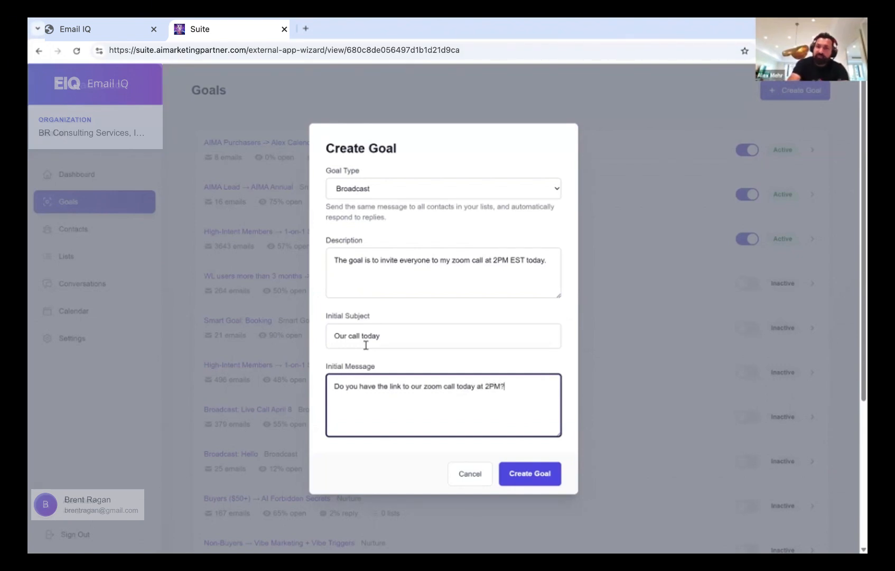
# Save the Broadcast goal and put its description into edit mode at the end
pyautogui.click(530, 477)
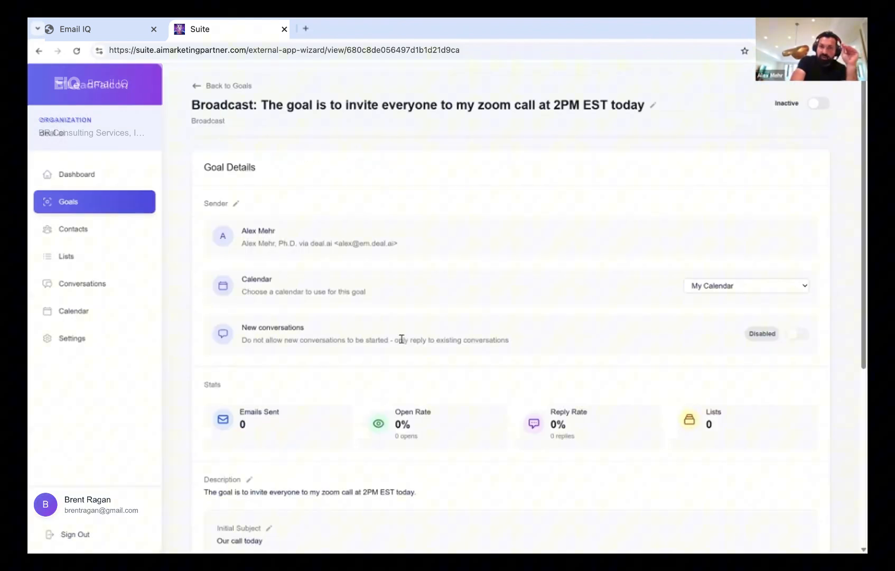
pyautogui.scroll(-5, 402, 339)
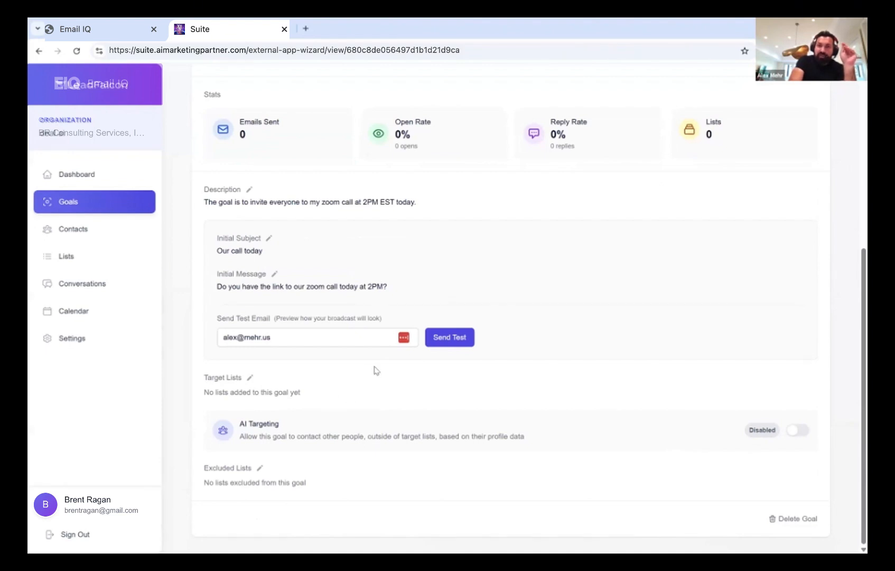
pyautogui.scroll(2, 373, 371)
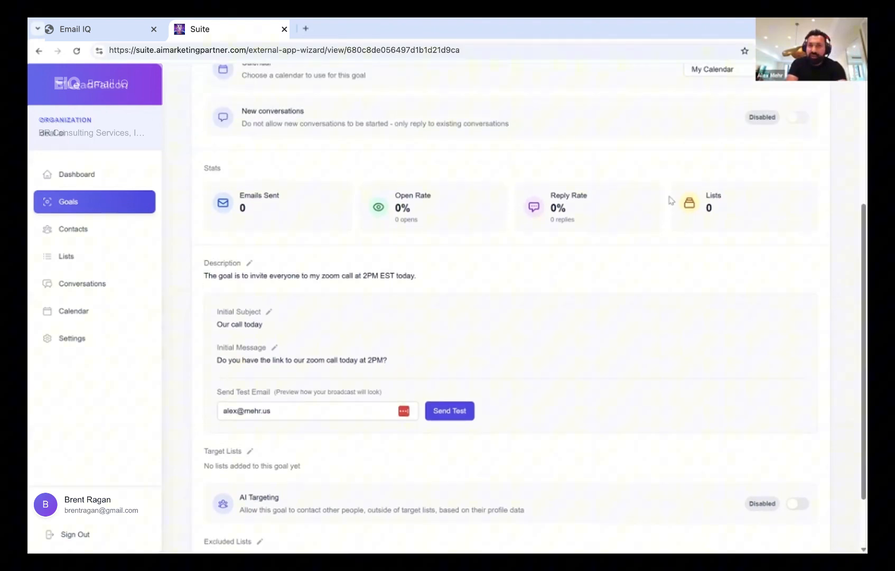
pyautogui.click(249, 263)
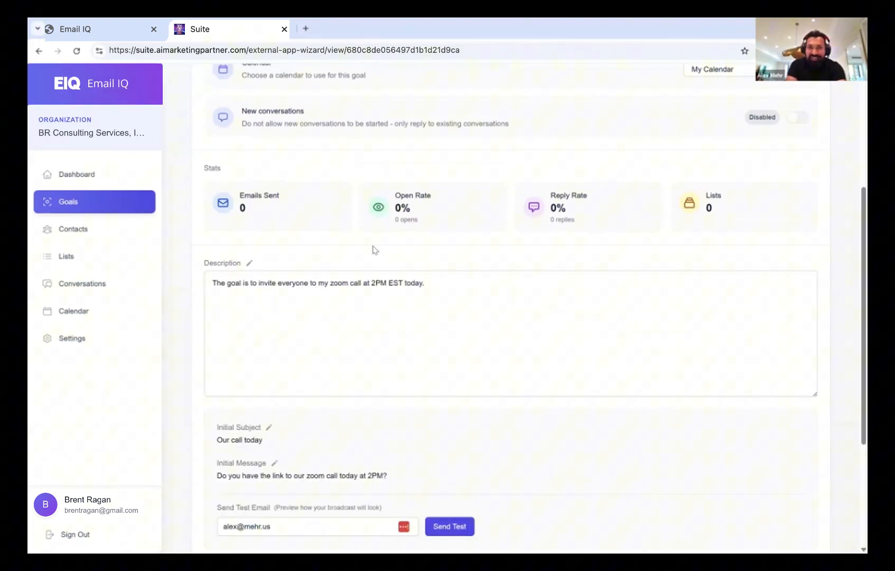
pyautogui.scroll(-1, 376, 254)
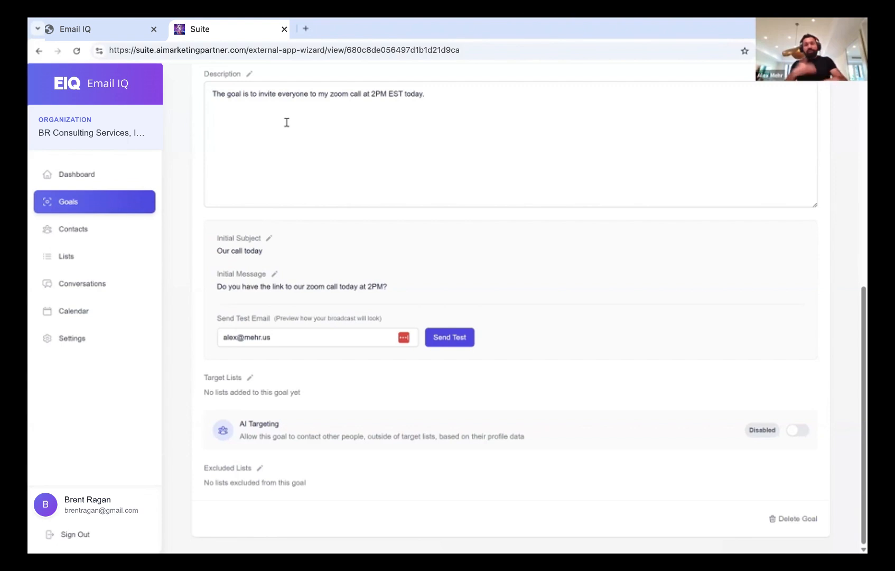
pyautogui.click(447, 91)
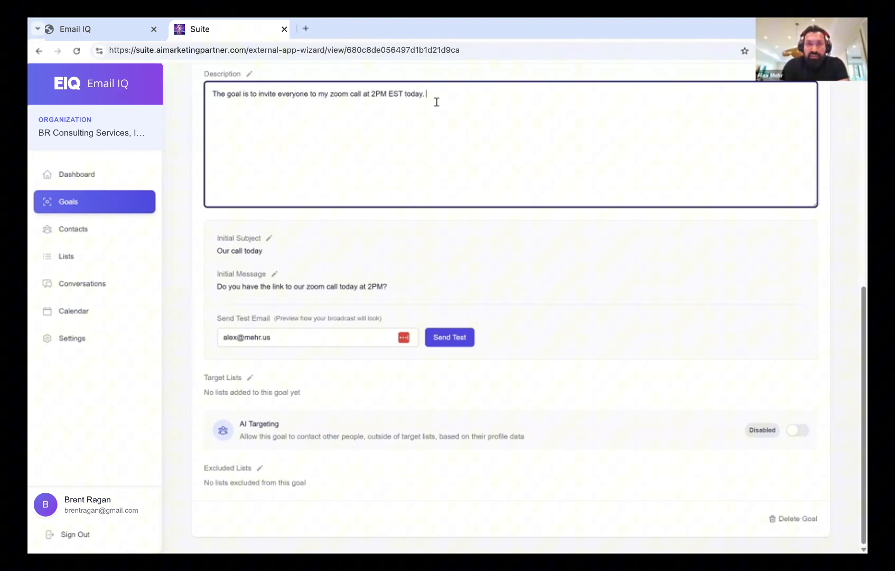
pyautogui.write('If they reply')
pyautogui.write(' and are interested')
pyautogui.write(', send them th')
pyautogui.write('e link to the call ')
pyautogui.write('at')
pyautogui.press('BackSpace')
pyautogui.press('BackSpace')
pyautogui.press('BackSpace')
pyautogui.write('which ')
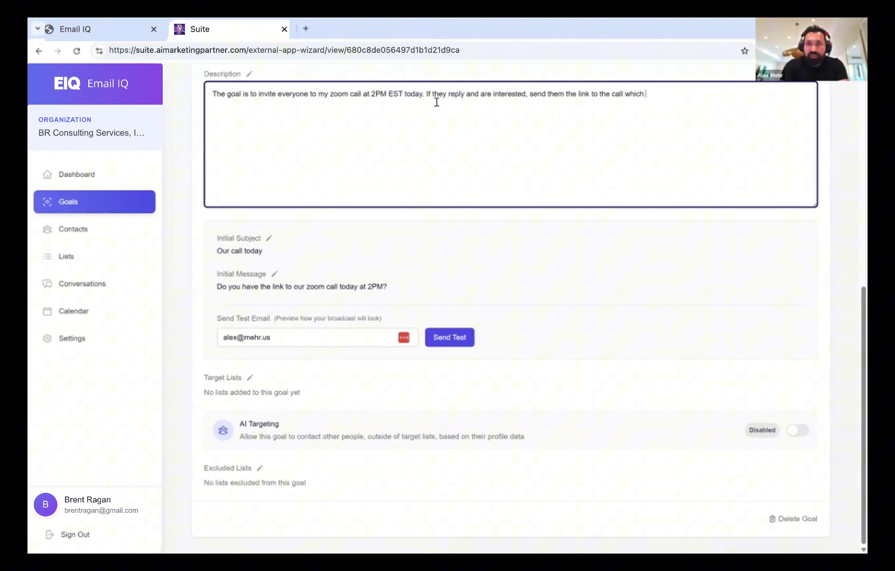
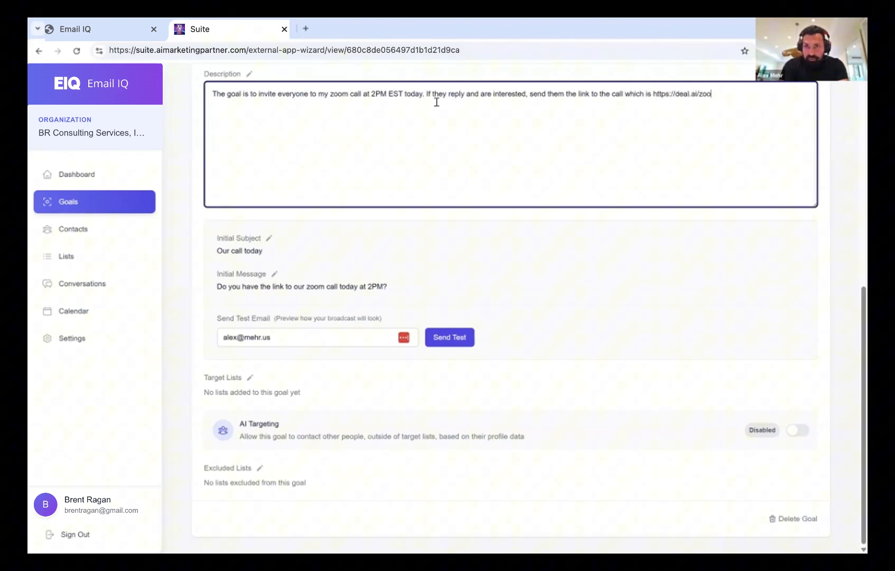
pyautogui.click(477, 218)
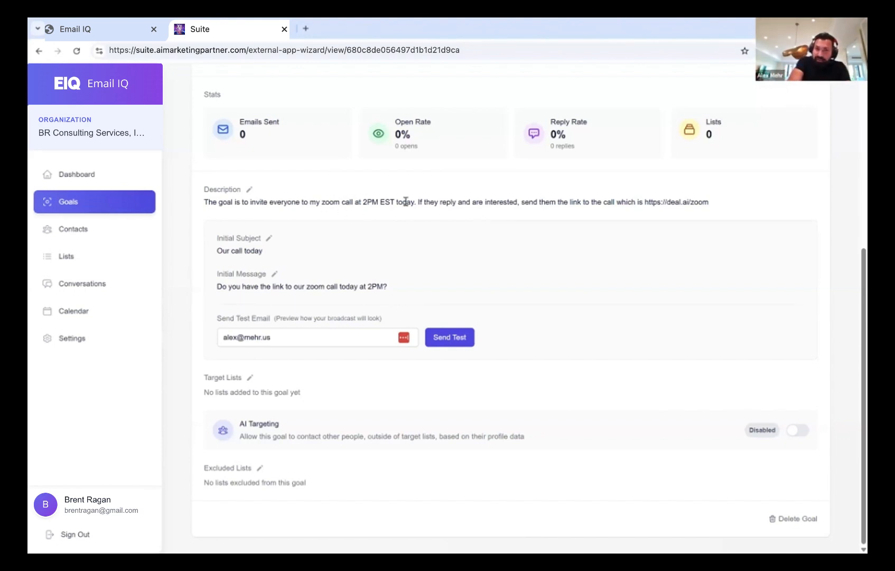
pyautogui.moveTo(419, 202); pyautogui.dragTo(531, 209)
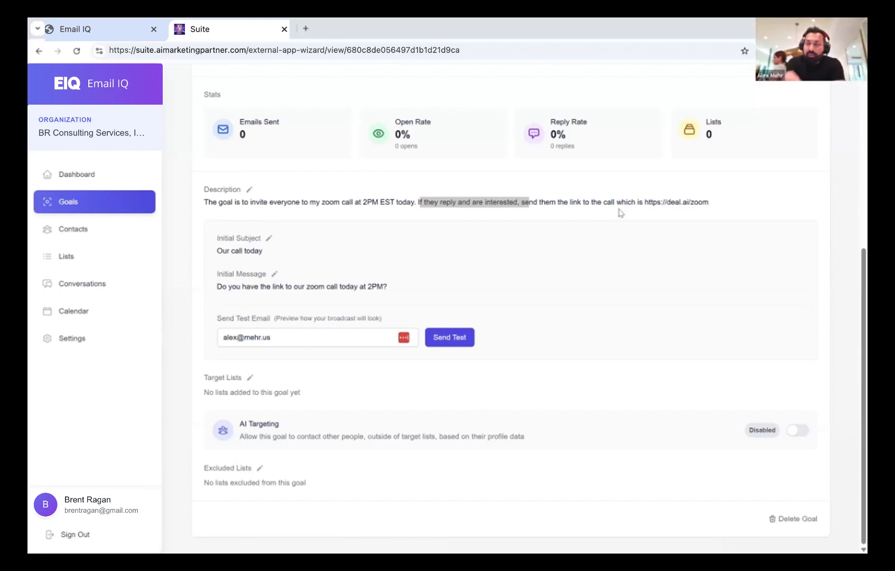
# Highlight the reply wording in the description, then open the Conversations inbox
pyautogui.click(443, 202)
pyautogui.moveTo(443, 202); pyautogui.dragTo(468, 207)
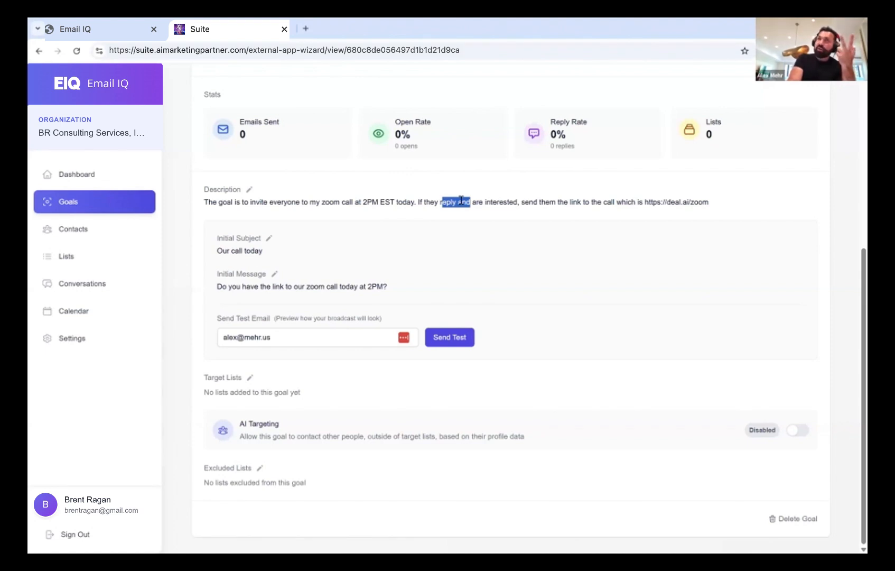
pyautogui.click(89, 282)
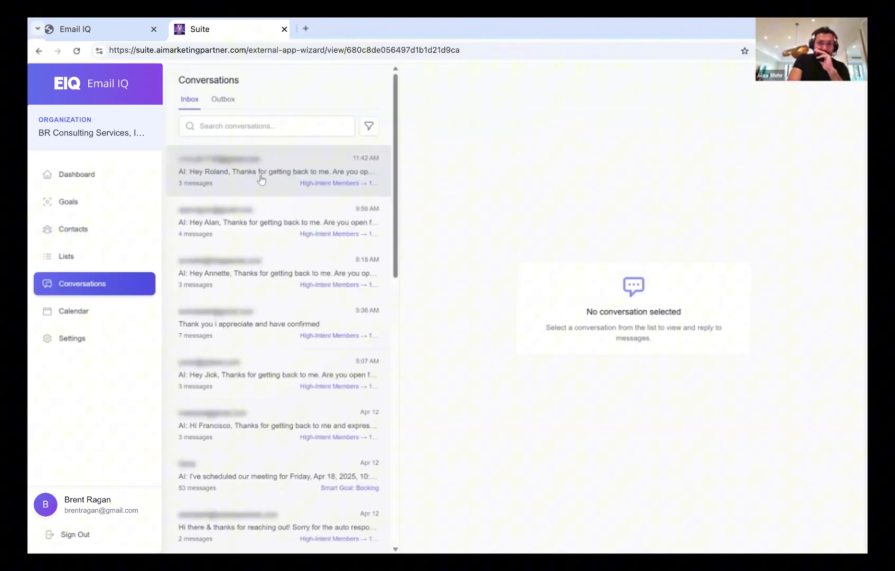
# Open the latest conversation to read the 'yes let's get going' reply and the AI's call proposal
pyautogui.click(261, 180)
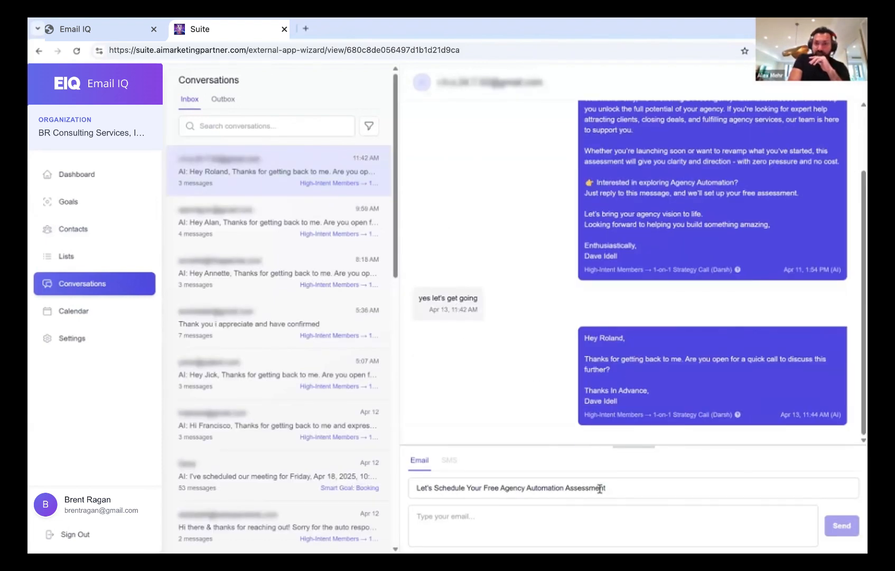
pyautogui.click(573, 505)
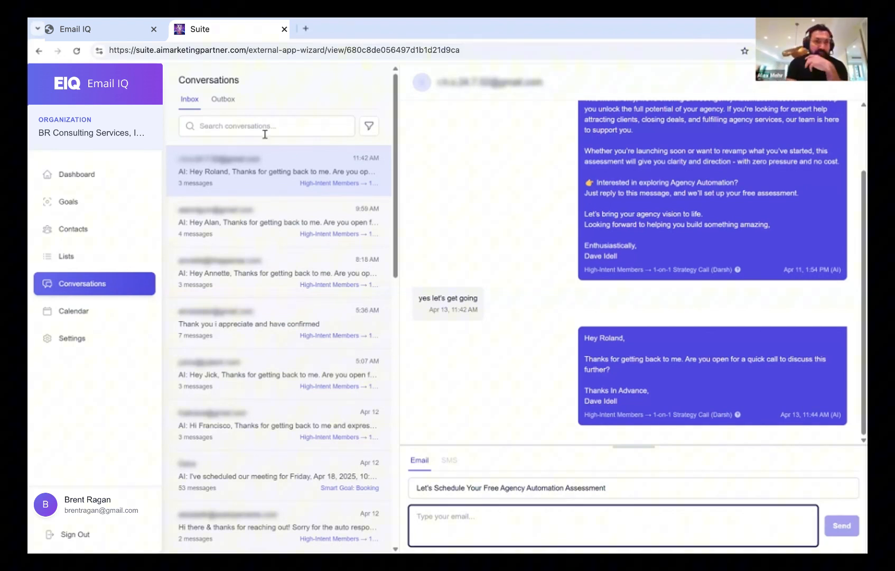
pyautogui.click(75, 205)
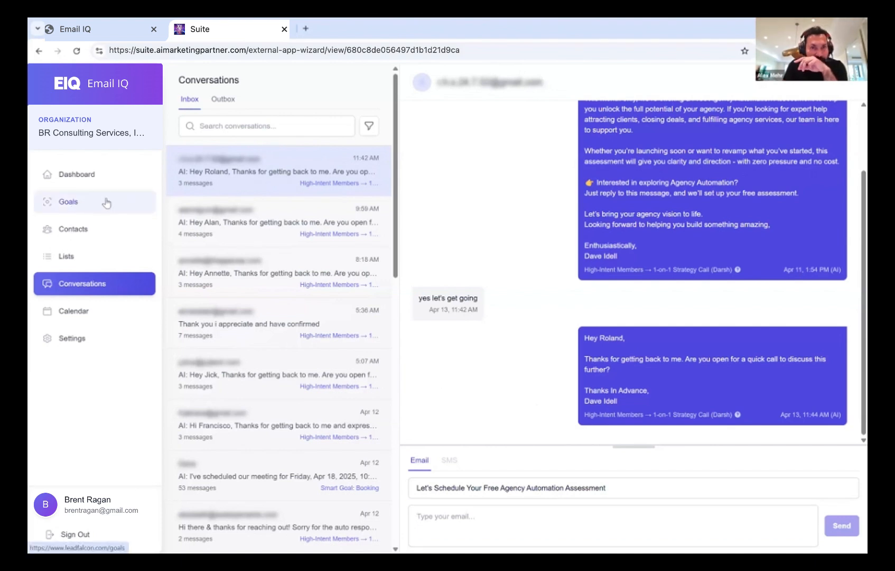
# Scroll through the Goals list past the inactive zoom-call Broadcast goal and back to the top
pyautogui.scroll(-1, 236, 350)
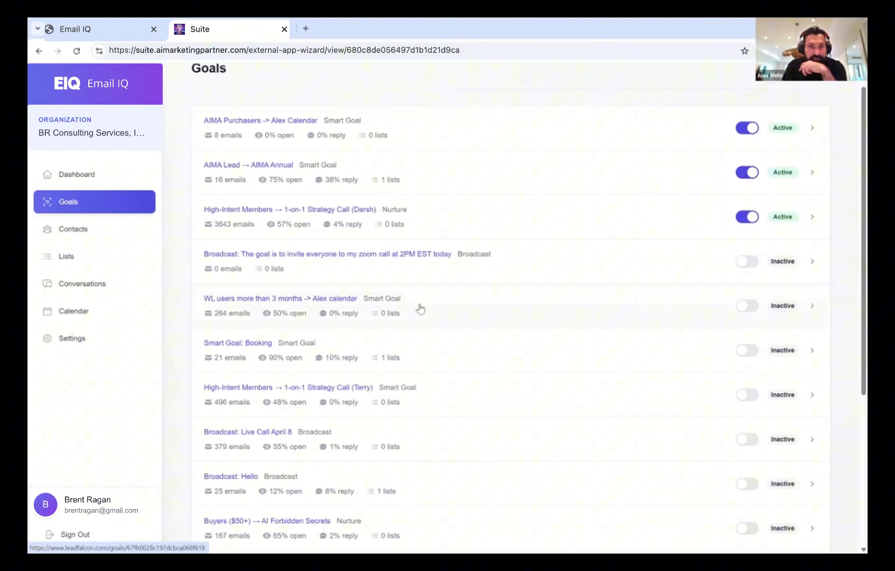
pyautogui.scroll(1, 420, 308)
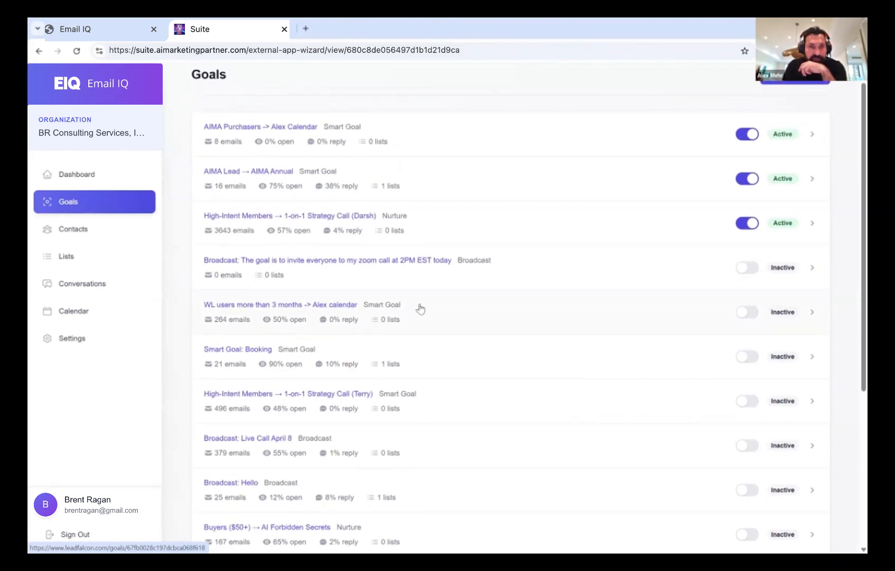
pyautogui.scroll(-3, 421, 308)
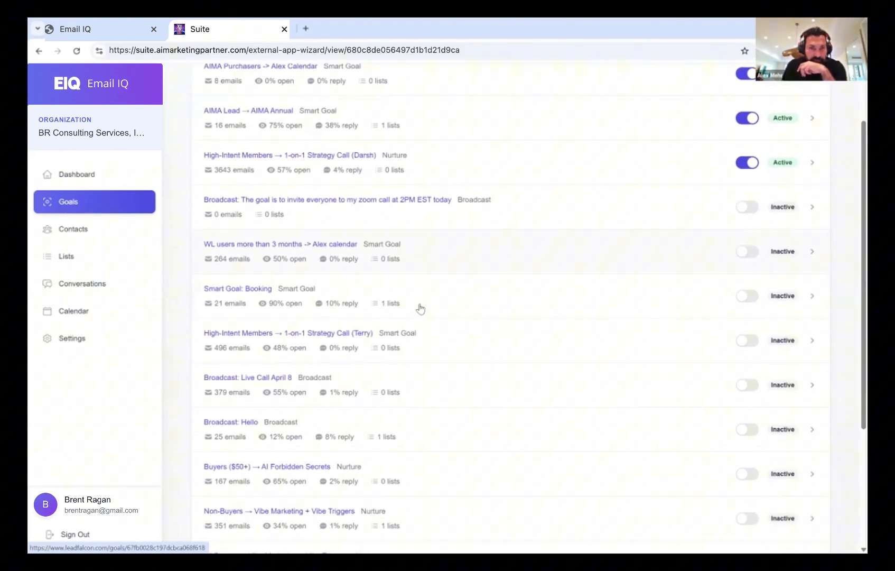
pyautogui.scroll(-1, 420, 308)
pyautogui.scroll(-2, 420, 308)
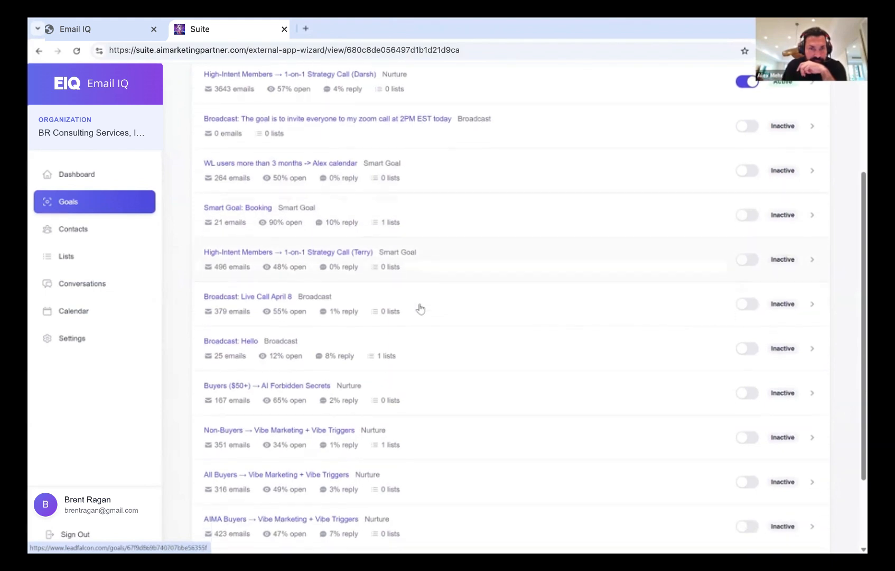
pyautogui.scroll(-1, 420, 309)
pyautogui.scroll(1, 420, 308)
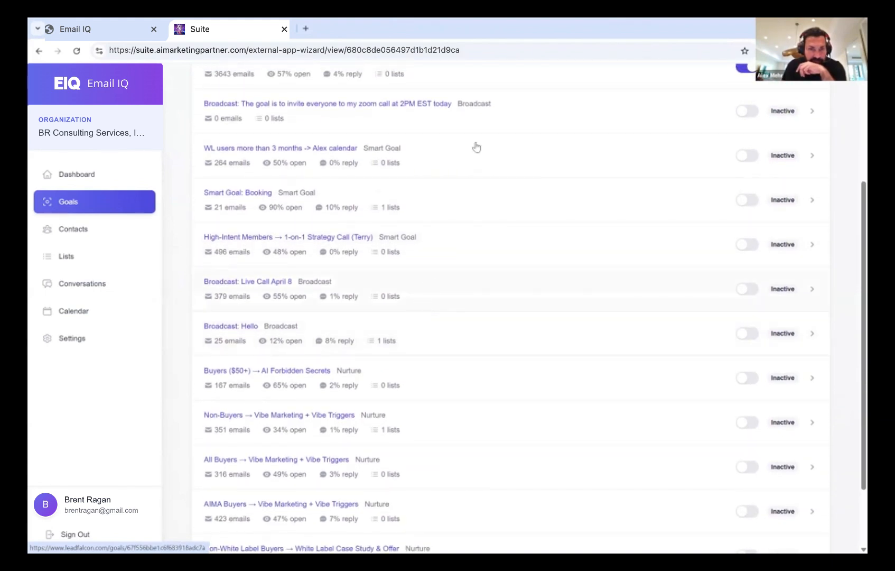
pyautogui.scroll(3, 476, 146)
pyautogui.scroll(3, 476, 147)
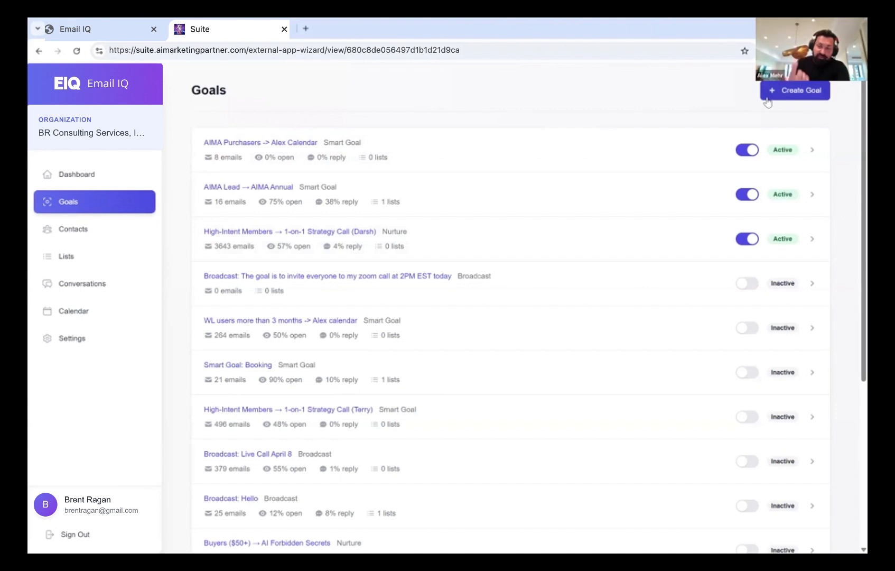
pyautogui.click(791, 91)
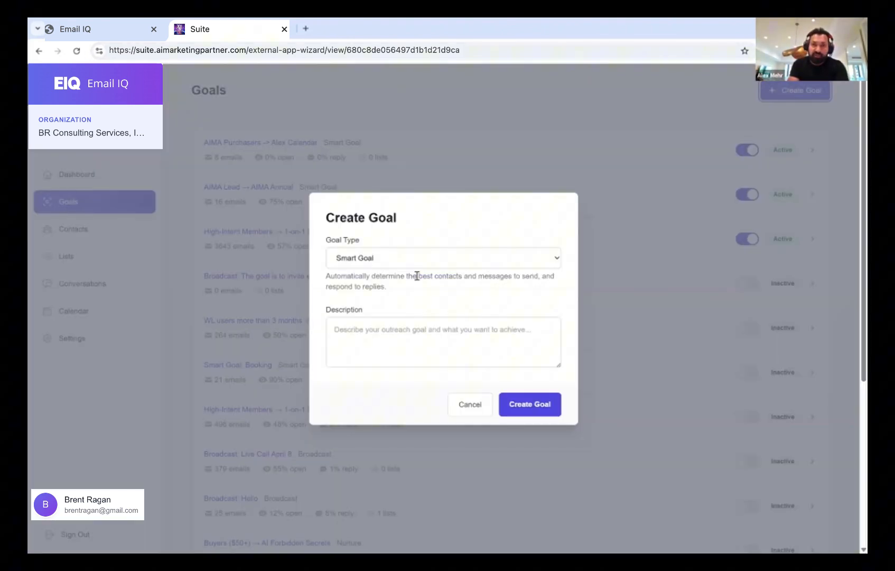
pyautogui.click(391, 340)
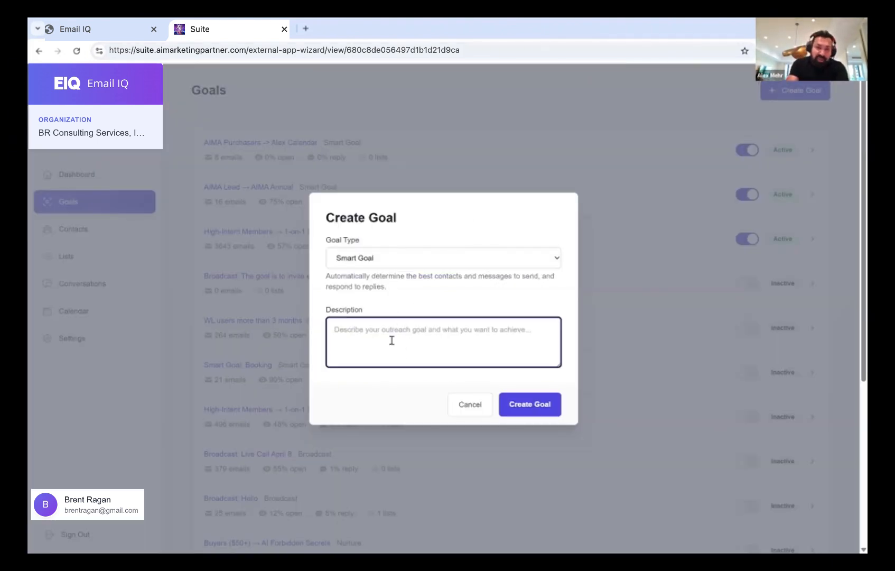
pyautogui.write('This goal is for people who have Purchased AI Marketing Agency bug')
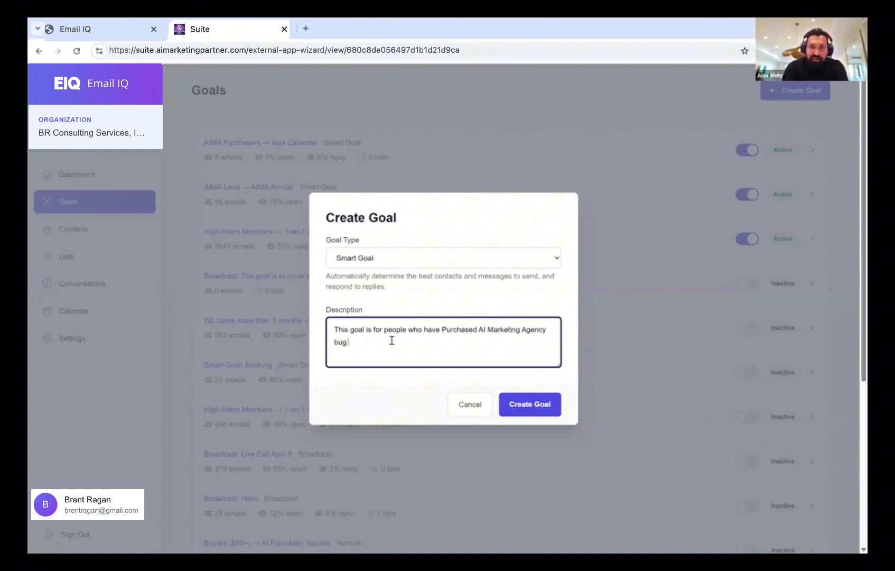
pyautogui.press('BackSpace')
pyautogui.write('t have NO')
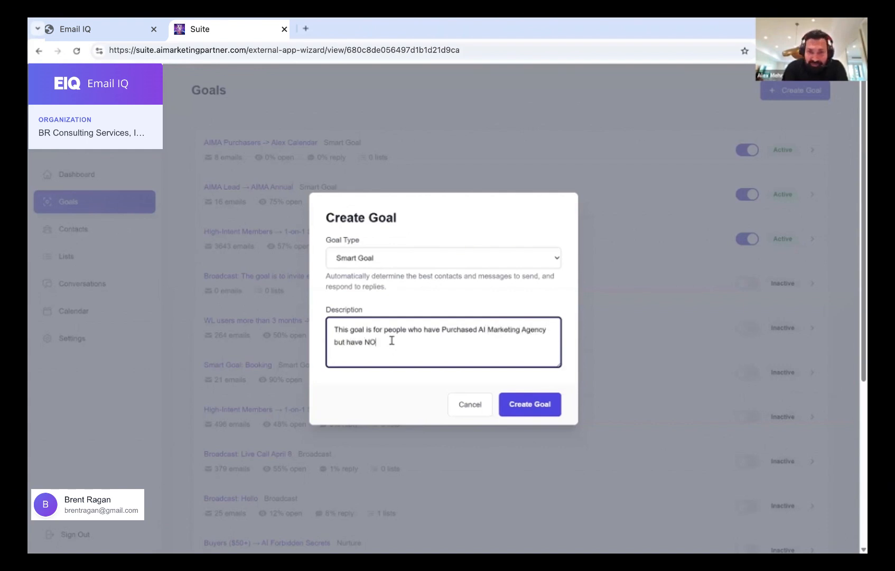
pyautogui.write('T purchased ')
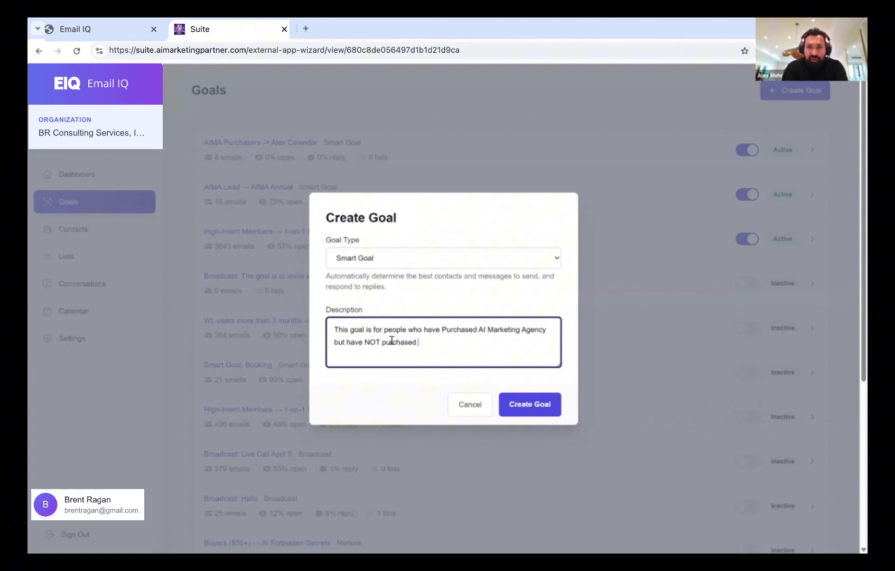
pyautogui.write('our White Label.')
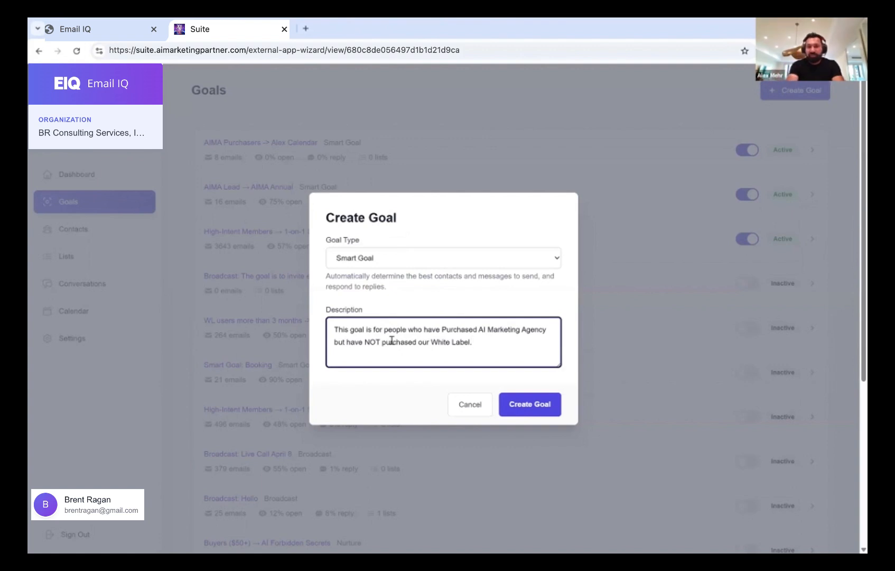
pyautogui.click(458, 408)
pyautogui.scroll(-2, 421, 354)
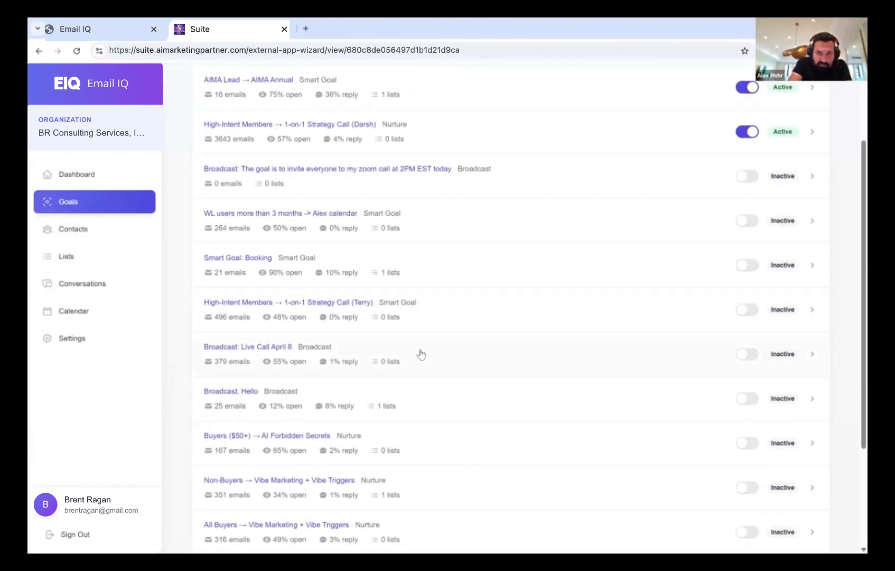
pyautogui.scroll(-2, 421, 354)
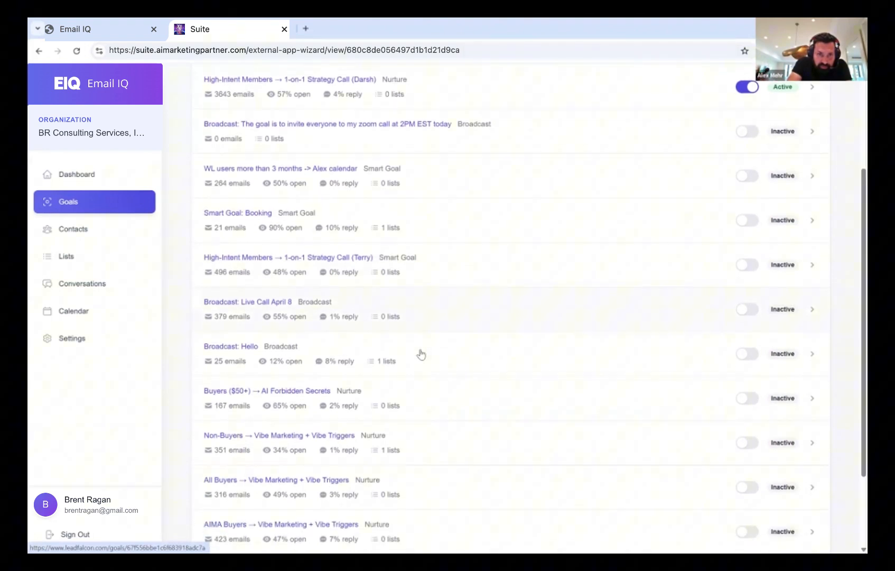
pyautogui.scroll(-1, 422, 354)
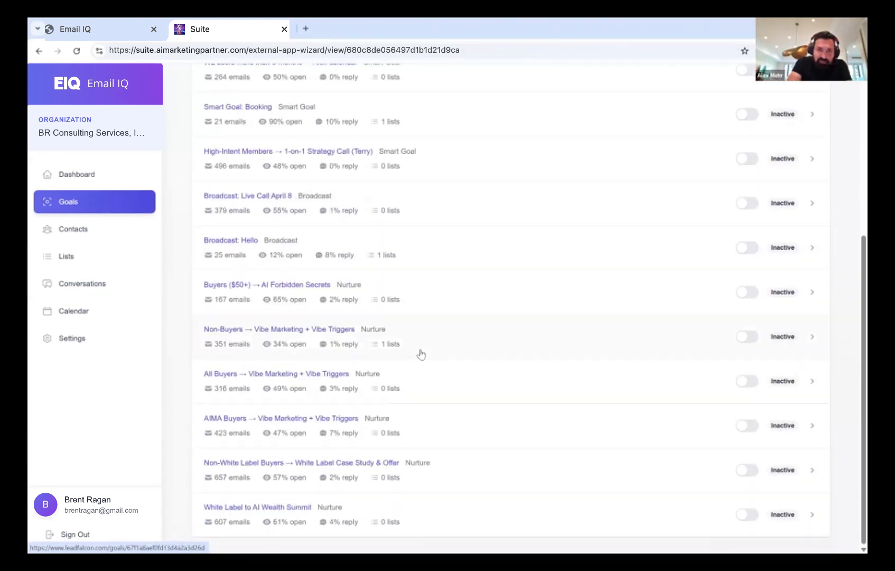
pyautogui.scroll(5, 453, 299)
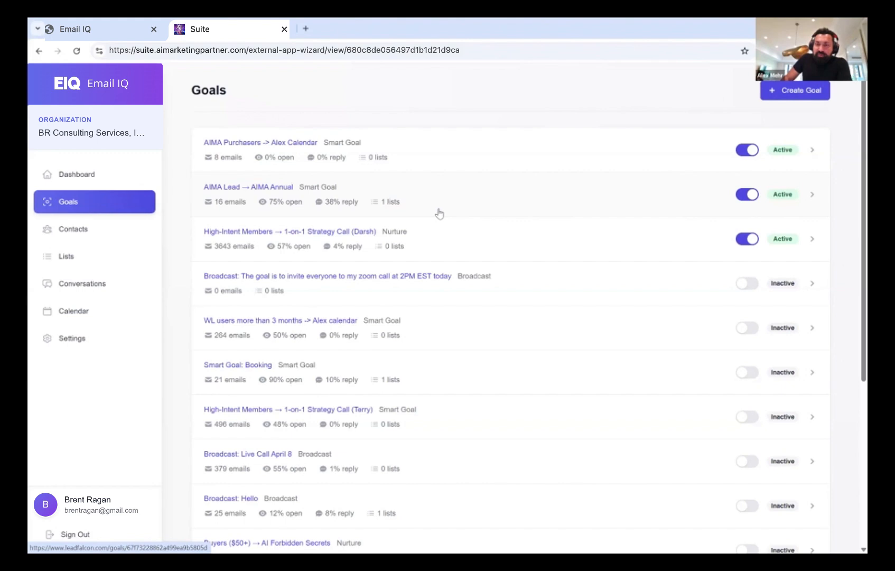
pyautogui.click(111, 233)
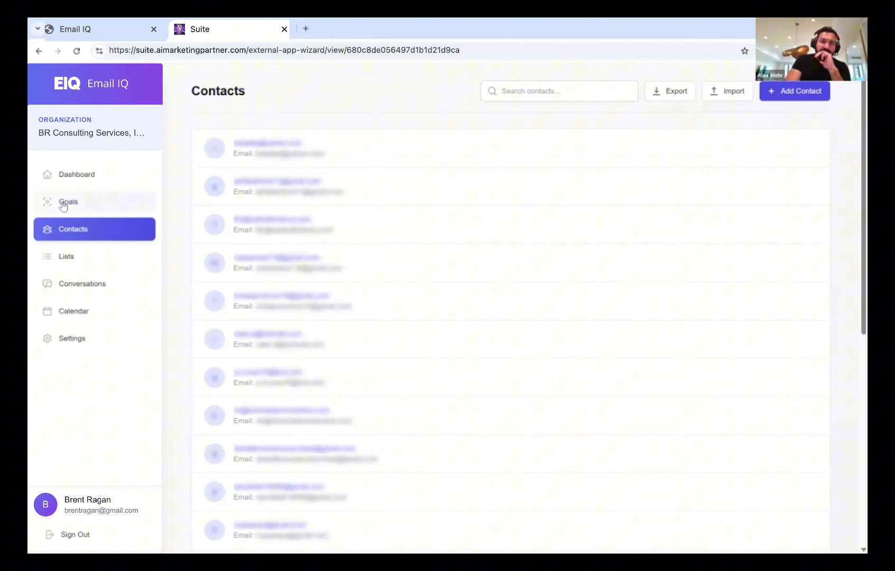
# Return to the Goals list, showing the High-Intent Members goal with 3643 emails and 57% open
pyautogui.click(92, 205)
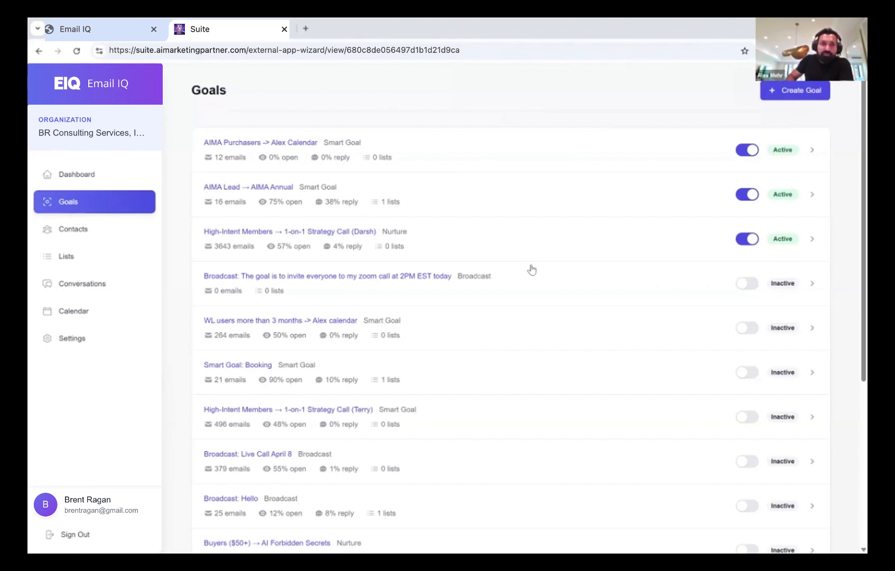
# Show the Dashboard and scroll its Activity Feed of AIMA Purchasers -> Alex Calendar emails
pyautogui.click(69, 179)
pyautogui.scroll(-10, 399, 352)
pyautogui.scroll(-3, 399, 351)
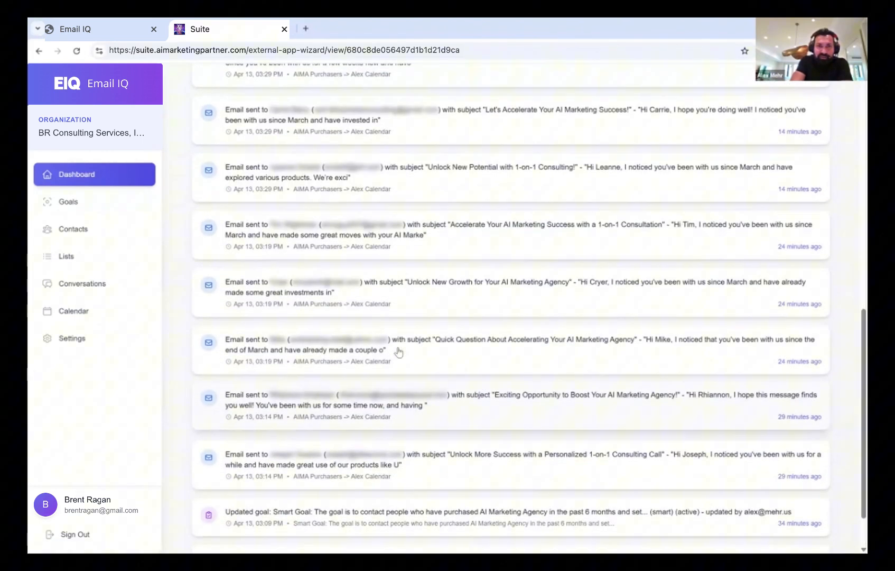
pyautogui.scroll(8, 399, 351)
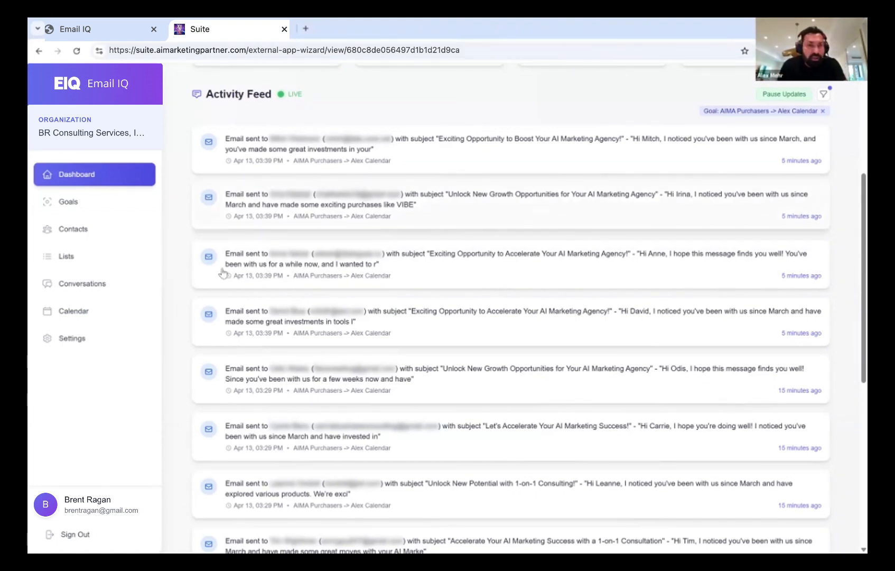
# Review Settings: sender details, verified em.deal.ai domain, $13.04 wallet balance and integrations
pyautogui.click(72, 339)
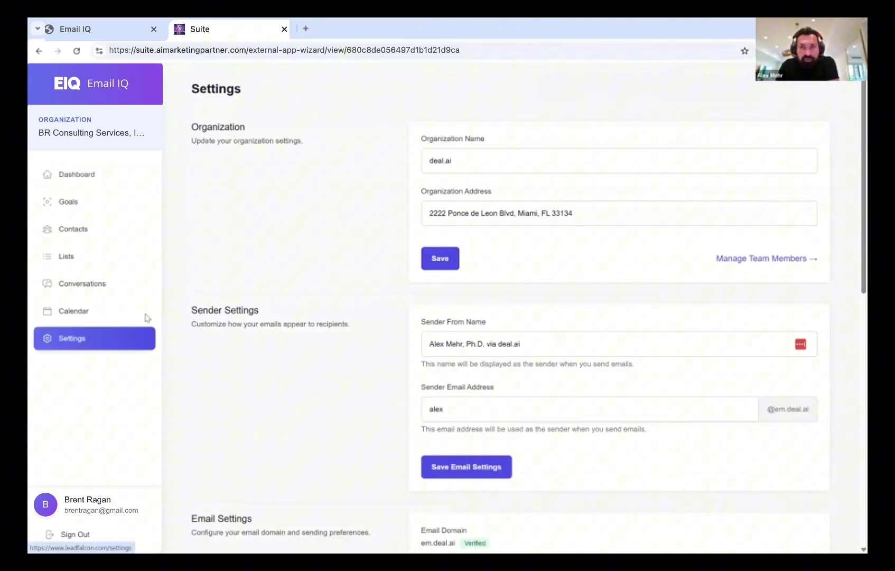
pyautogui.scroll(-10, 373, 303)
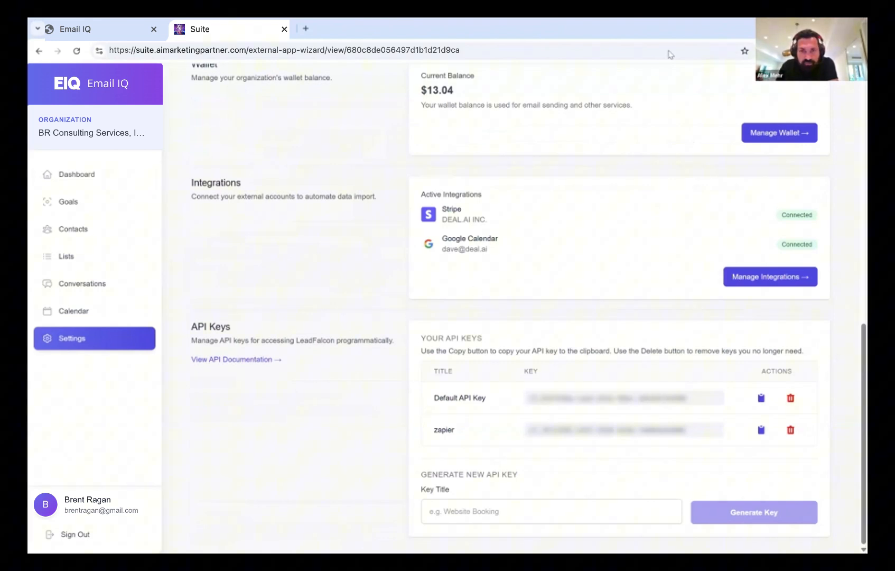
pyautogui.scroll(2, 359, 365)
pyautogui.scroll(3, 359, 365)
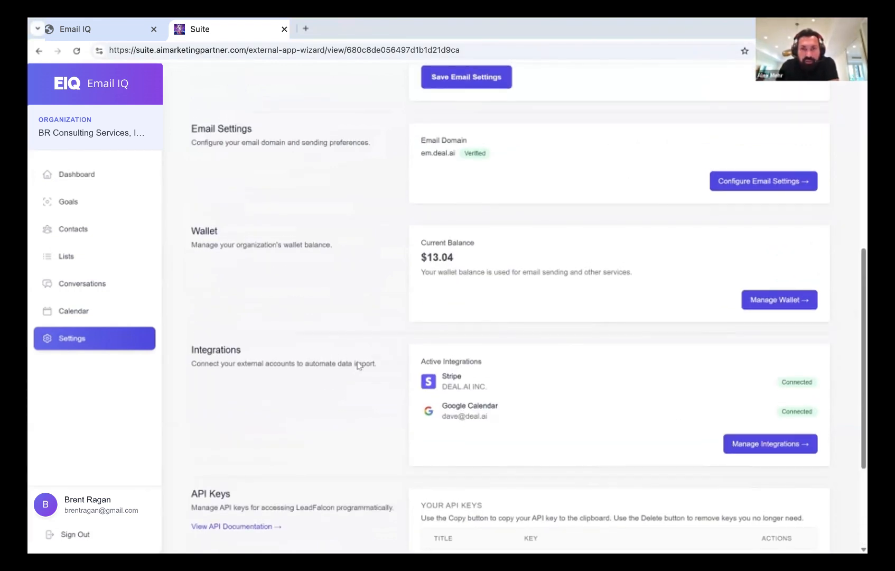
pyautogui.scroll(2, 359, 365)
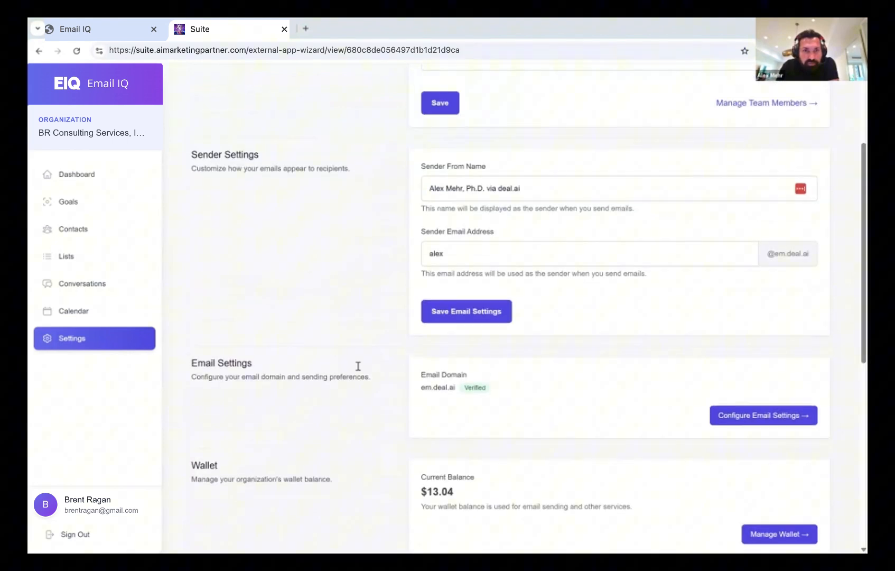
# Inspect em.deal.ai's verified Mailgun MX, TXT and CNAME records, then return to the Dashboard
pyautogui.click(740, 419)
pyautogui.scroll(-5, 282, 380)
pyautogui.scroll(1, 282, 380)
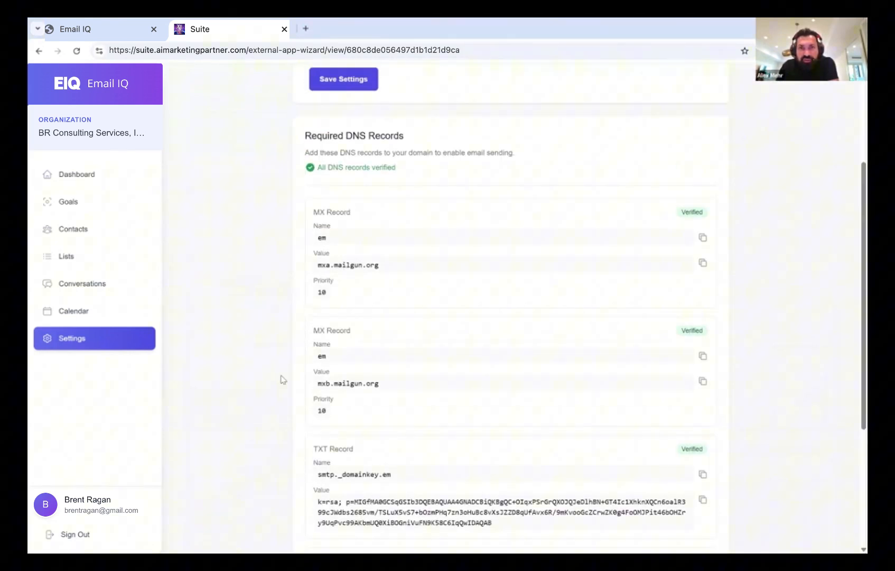
pyautogui.scroll(-1, 282, 380)
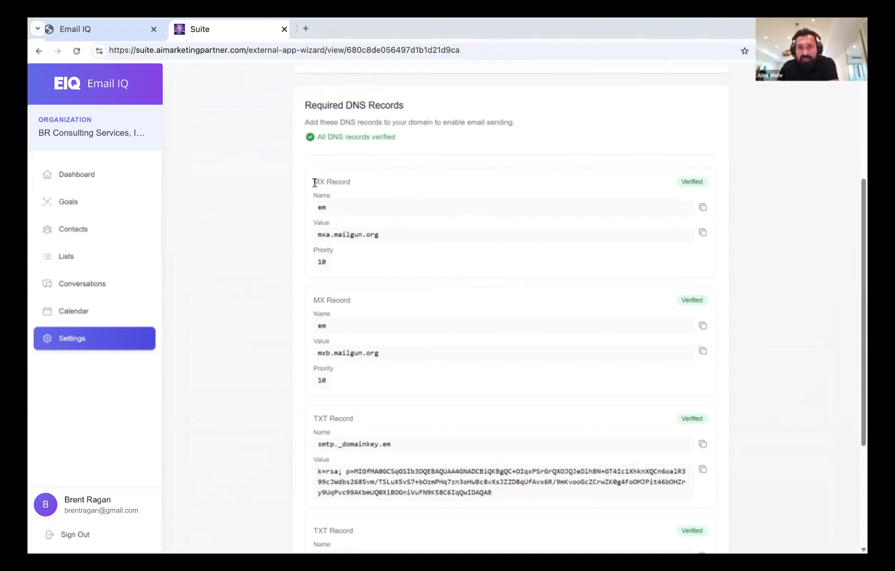
pyautogui.moveTo(315, 183); pyautogui.dragTo(345, 181)
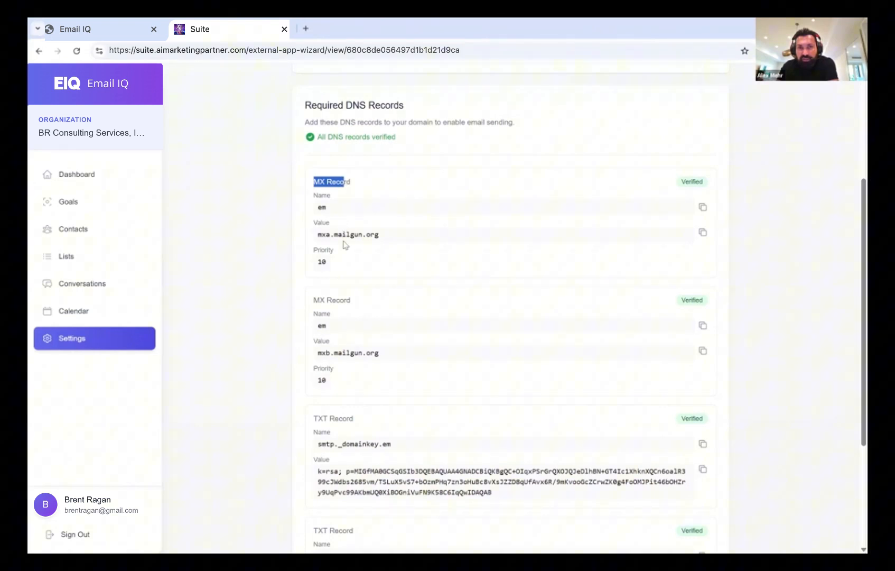
pyautogui.scroll(-3, 344, 244)
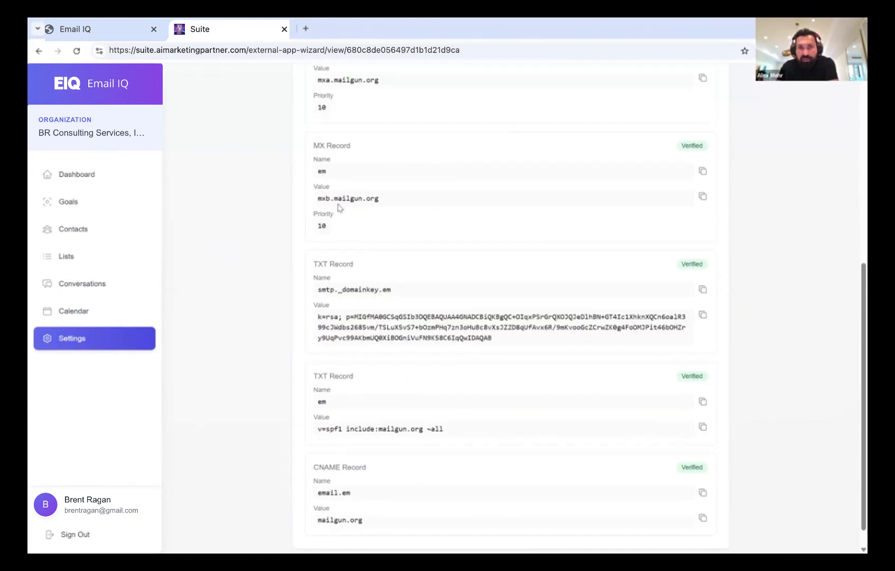
pyautogui.scroll(-1, 343, 246)
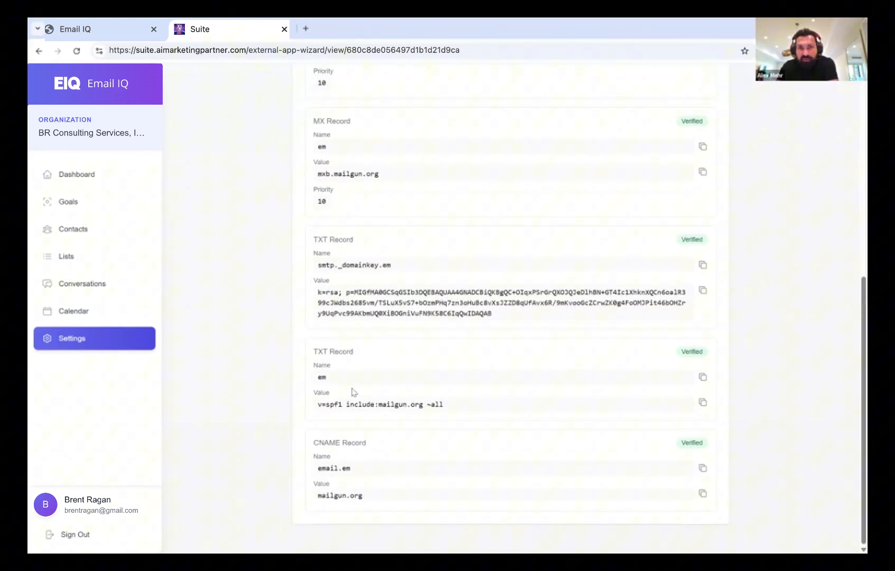
pyautogui.scroll(4, 373, 259)
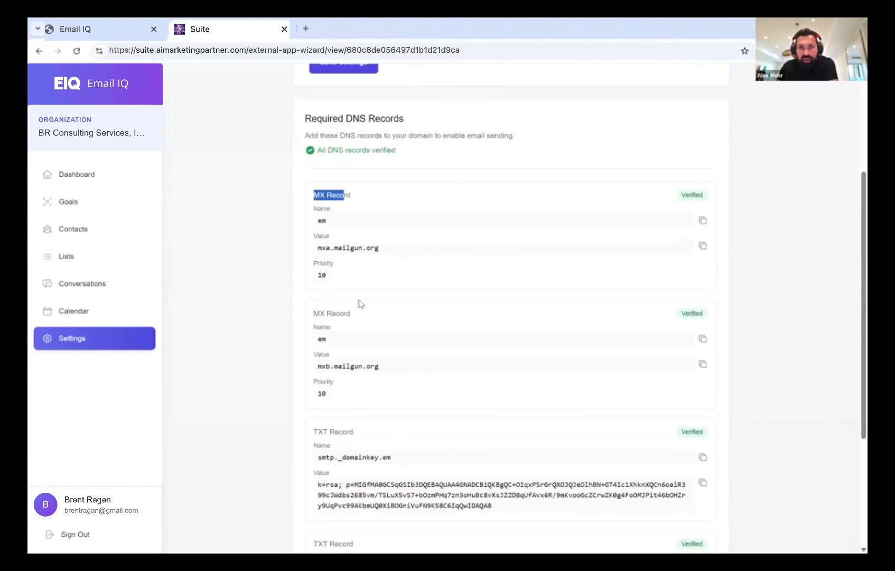
pyautogui.scroll(-1, 359, 303)
pyautogui.scroll(-3, 360, 304)
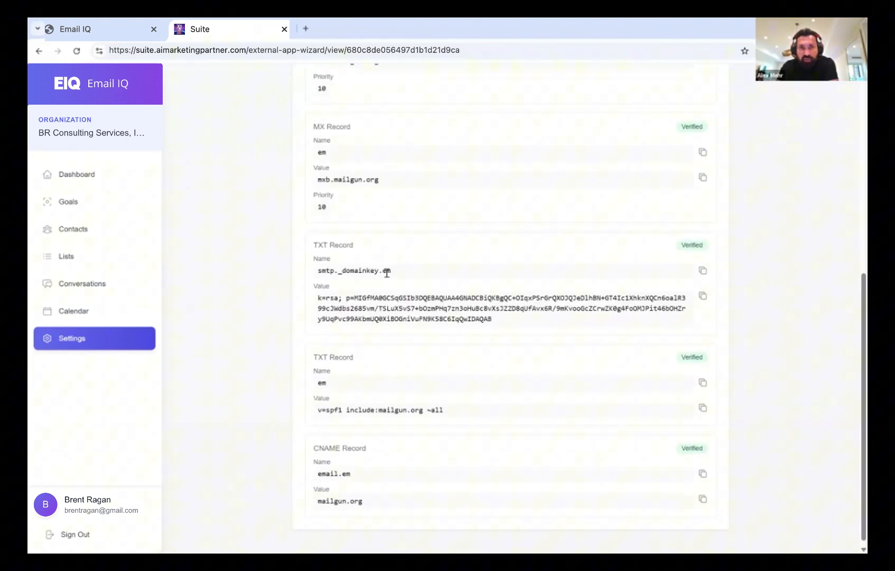
pyautogui.scroll(-1, 382, 365)
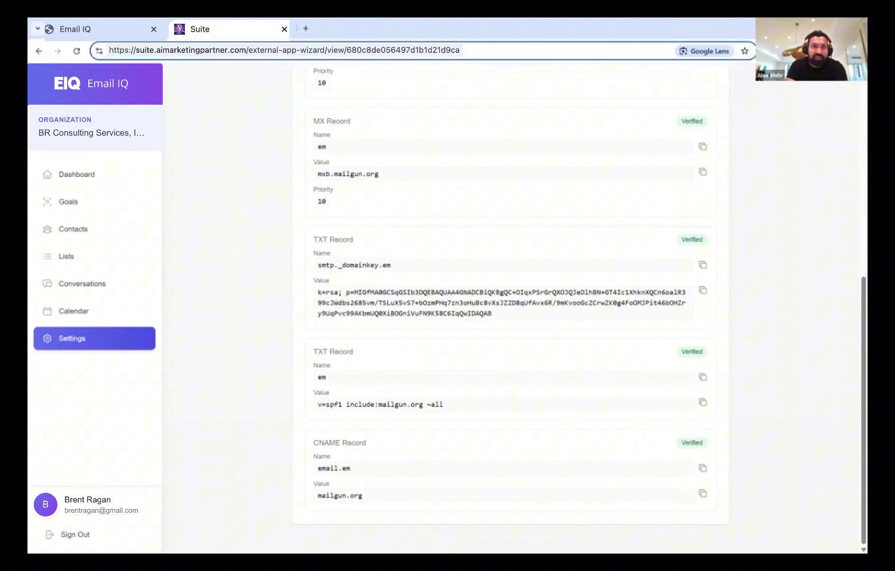
pyautogui.click(75, 179)
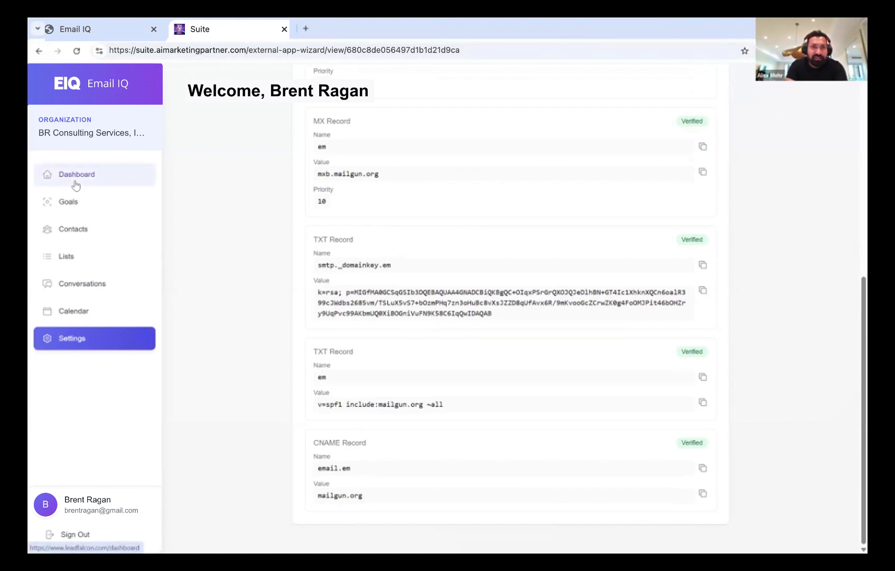
# Add a presenter parameter to the dashboard URL and reload so feed contacts appear blurred
pyautogui.click(221, 53)
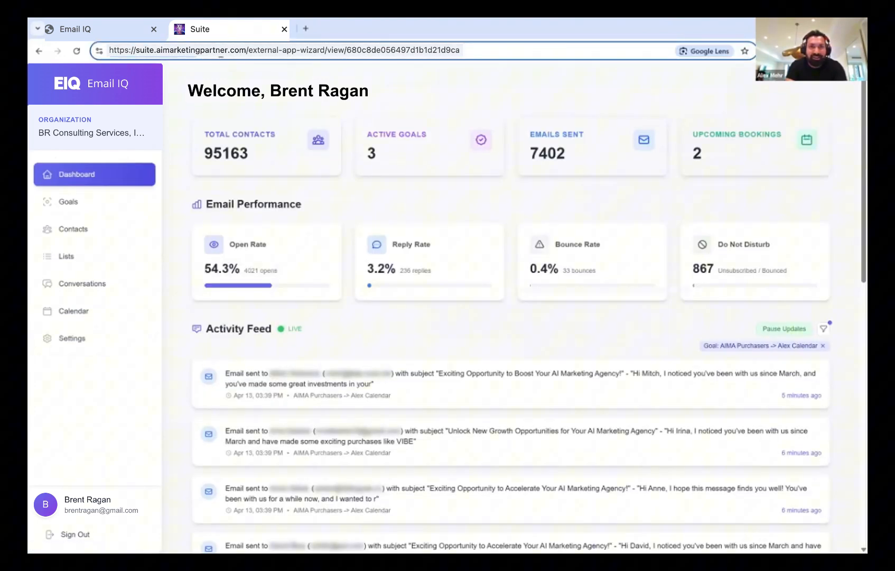
pyautogui.write('?')
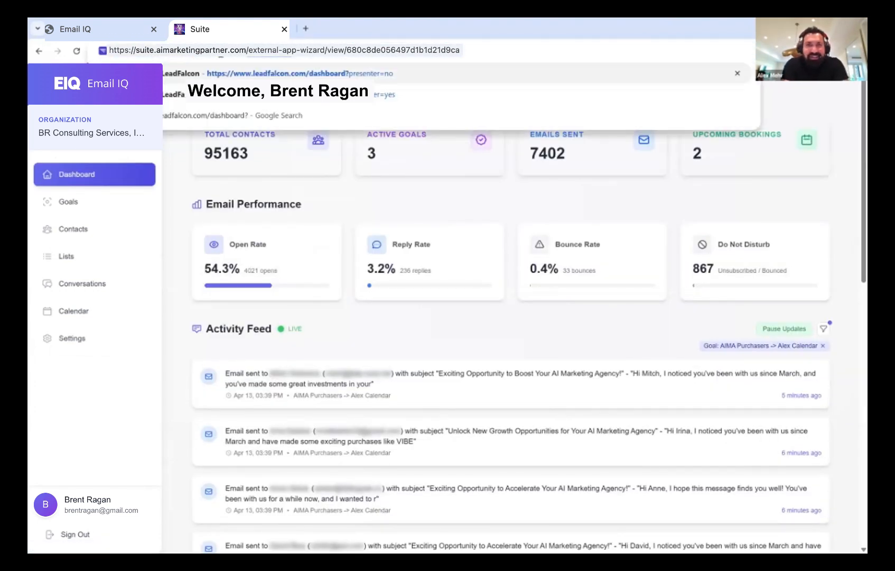
pyautogui.write('presenter=no')
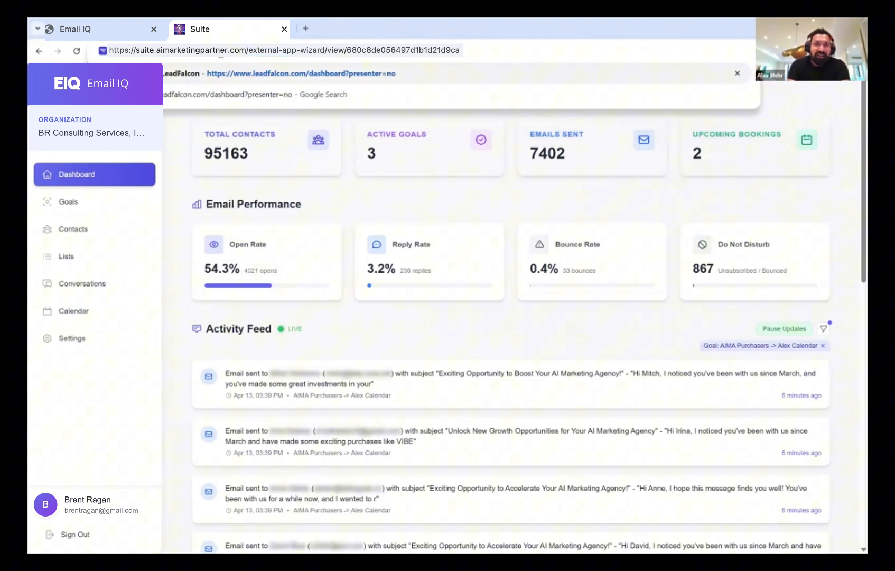
pyautogui.press('BackSpace')
pyautogui.press('BackSpace')
pyautogui.write('yes')
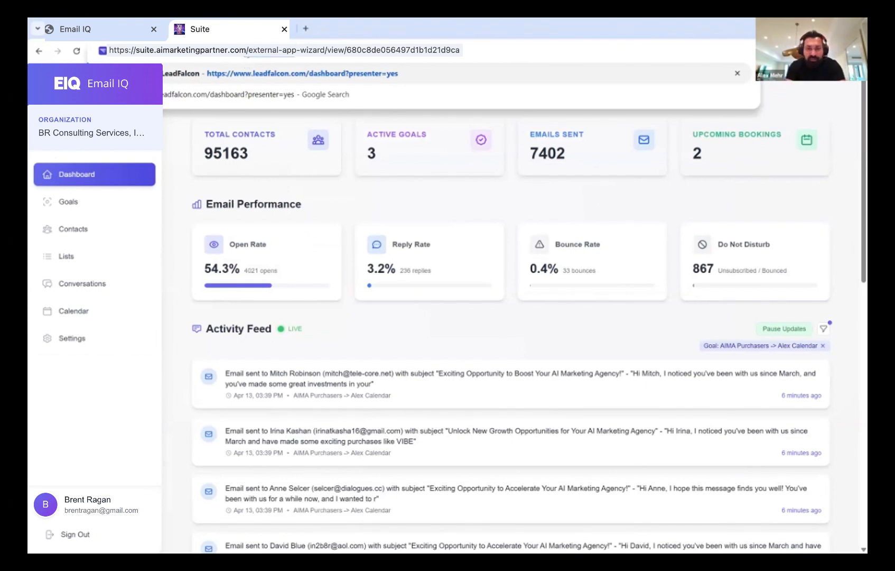
pyautogui.click(567, 291)
pyautogui.click(233, 55)
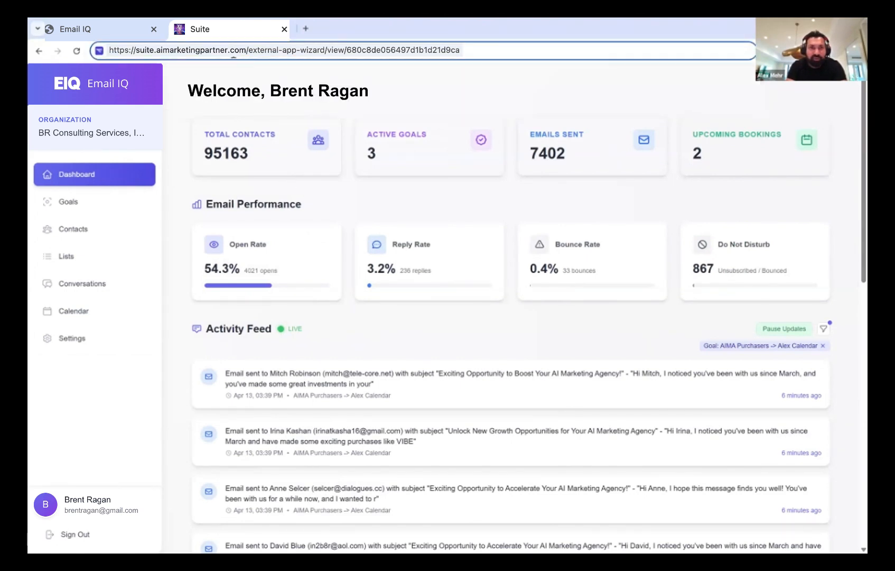
pyautogui.click(278, 66)
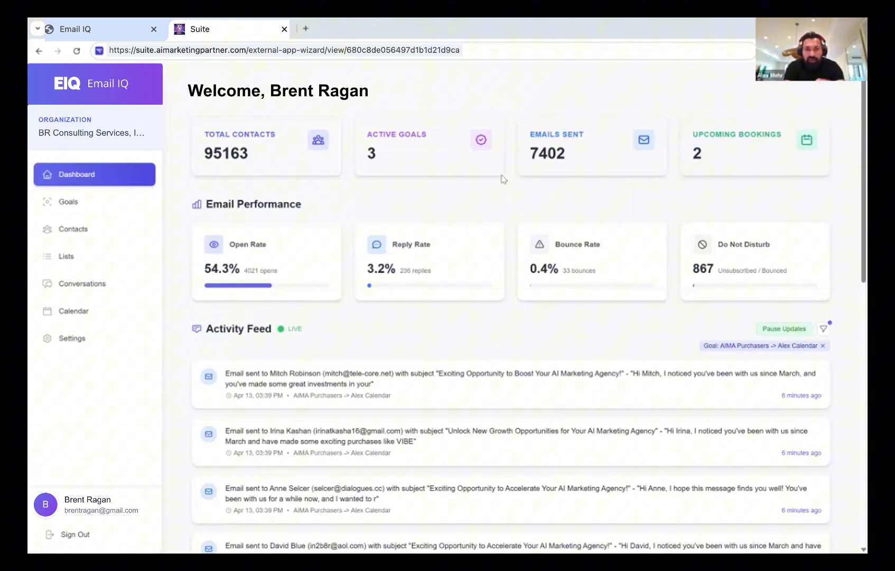
pyautogui.click(277, 58)
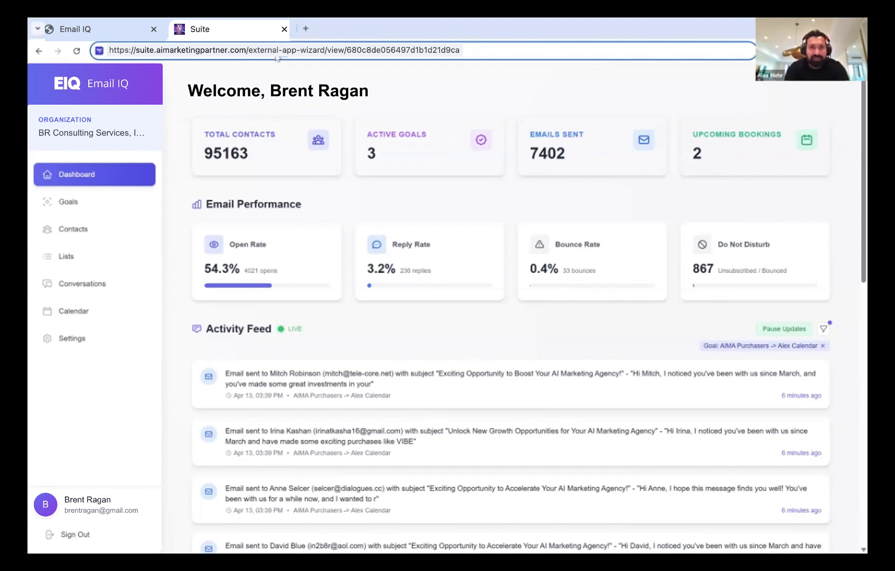
pyautogui.press('Return')
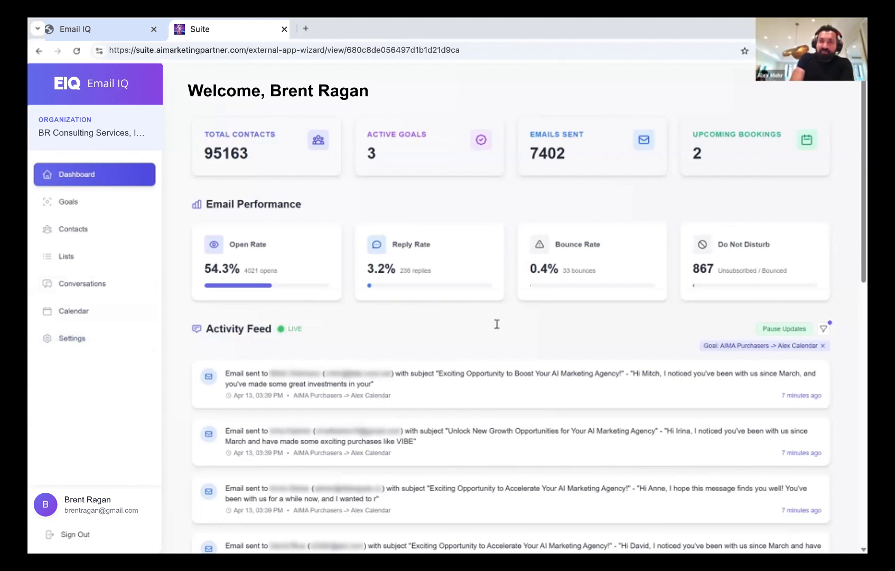
# Scroll Settings through Sender, Email, Wallet ($13.04) and Integrations sections
pyautogui.click(72, 350)
pyautogui.scroll(-3, 328, 372)
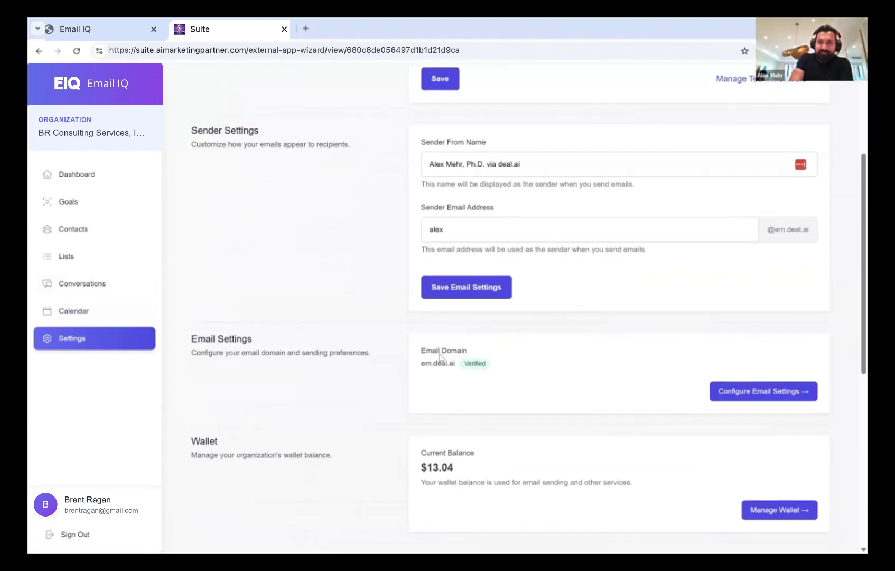
pyautogui.scroll(-2, 480, 402)
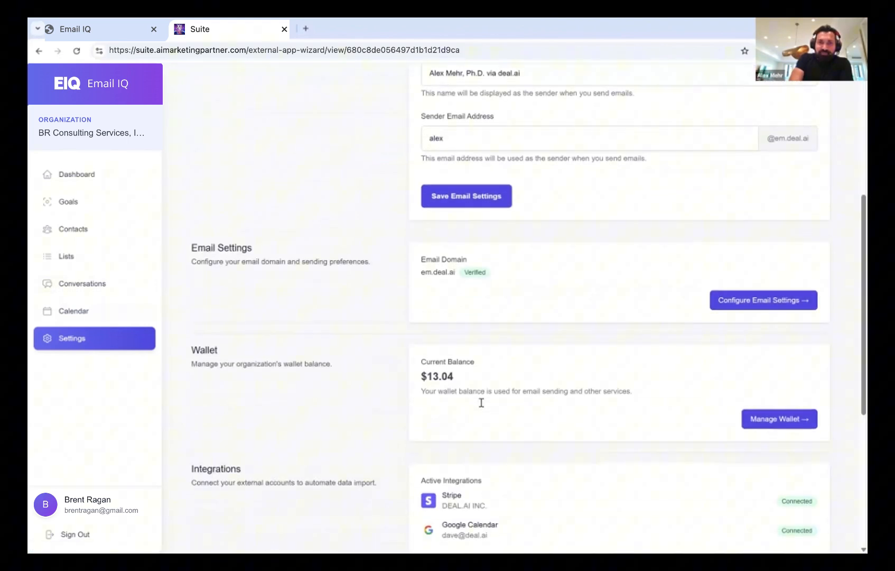
pyautogui.scroll(-4, 481, 403)
pyautogui.scroll(-2, 482, 403)
pyautogui.scroll(8, 481, 403)
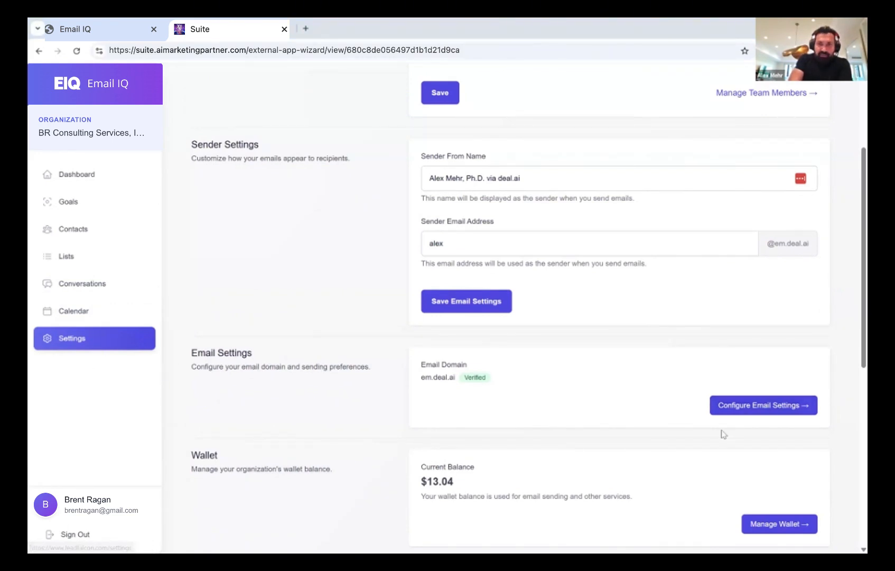
# Bring up em.deal.ai's Required DNS Records, then start a new browser tab
pyautogui.click(757, 407)
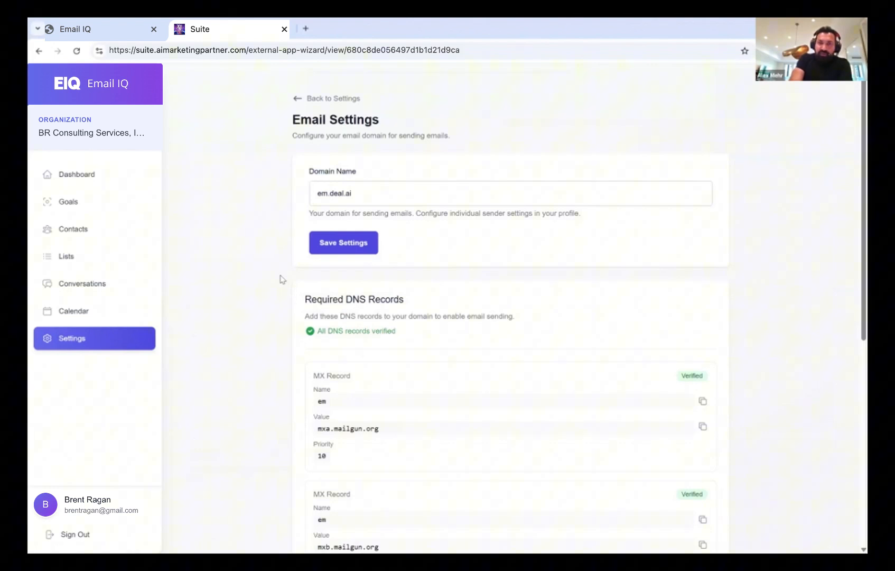
pyautogui.scroll(-1, 280, 279)
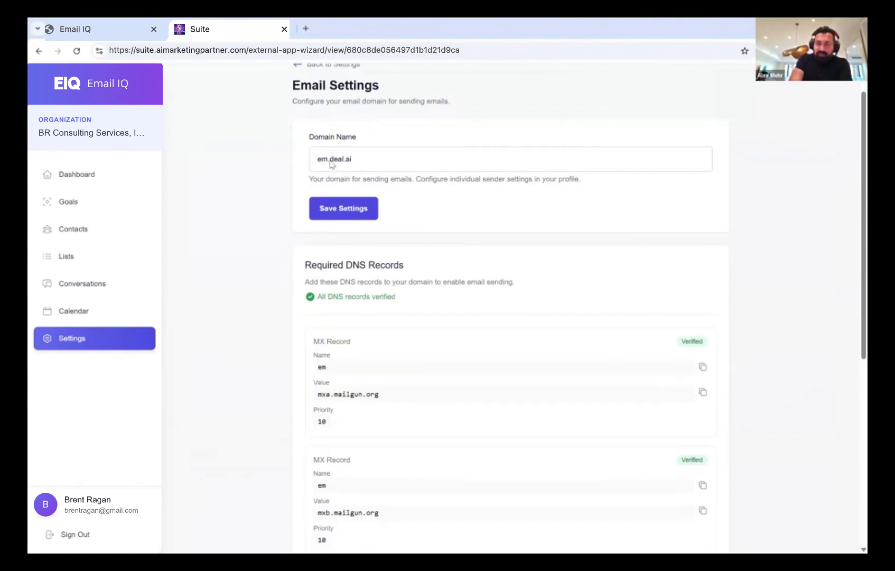
pyautogui.scroll(-2, 286, 255)
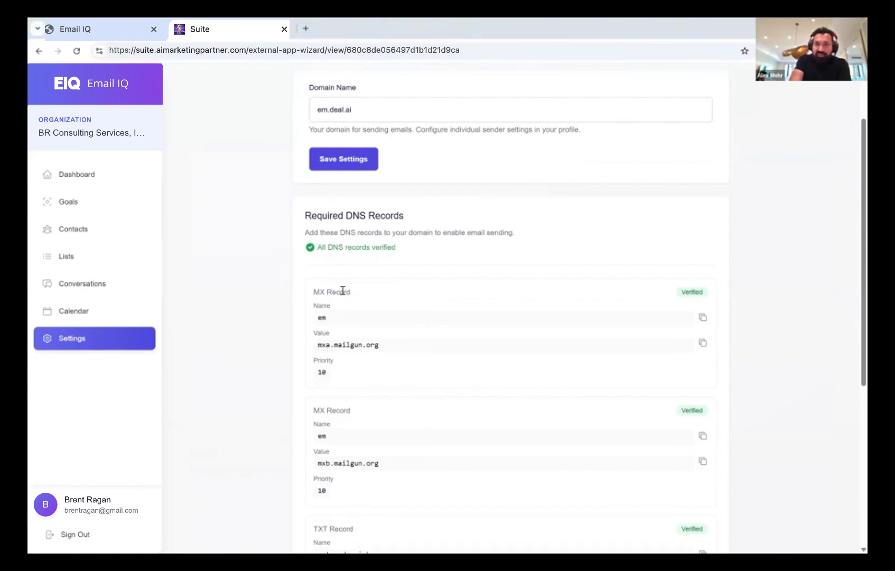
pyautogui.hotkey('ctrl', 't')
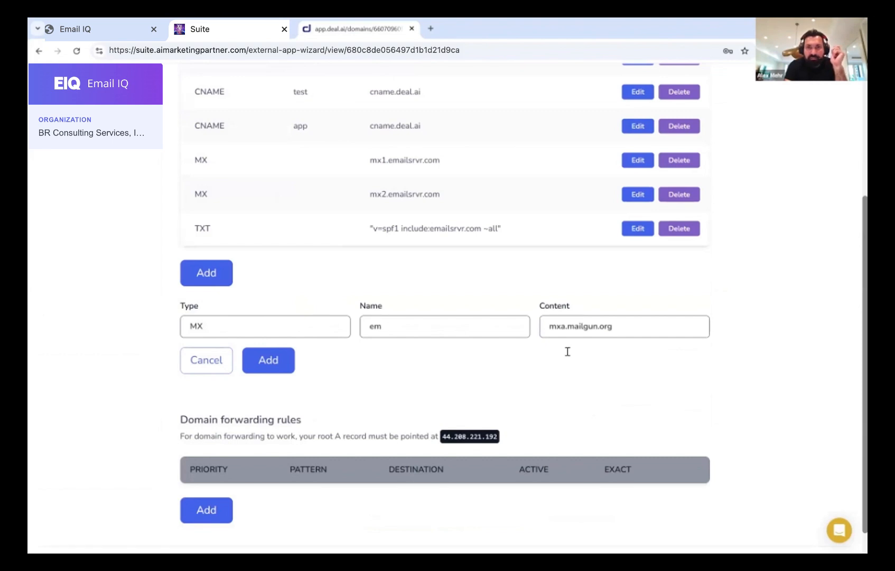
# Save the em MX record for mxa.mailgun.org and start a second MX record named em
pyautogui.click(258, 366)
pyautogui.scroll(-3, 258, 367)
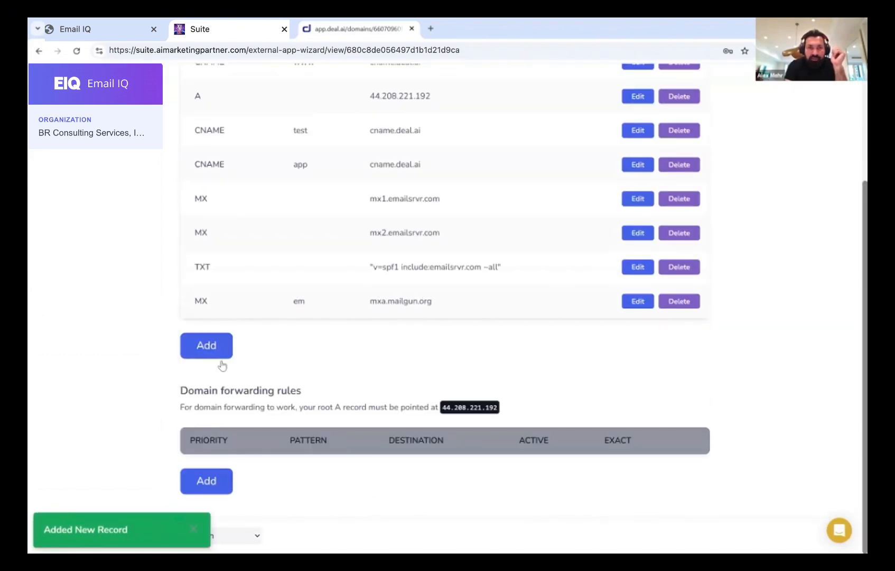
pyautogui.click(206, 349)
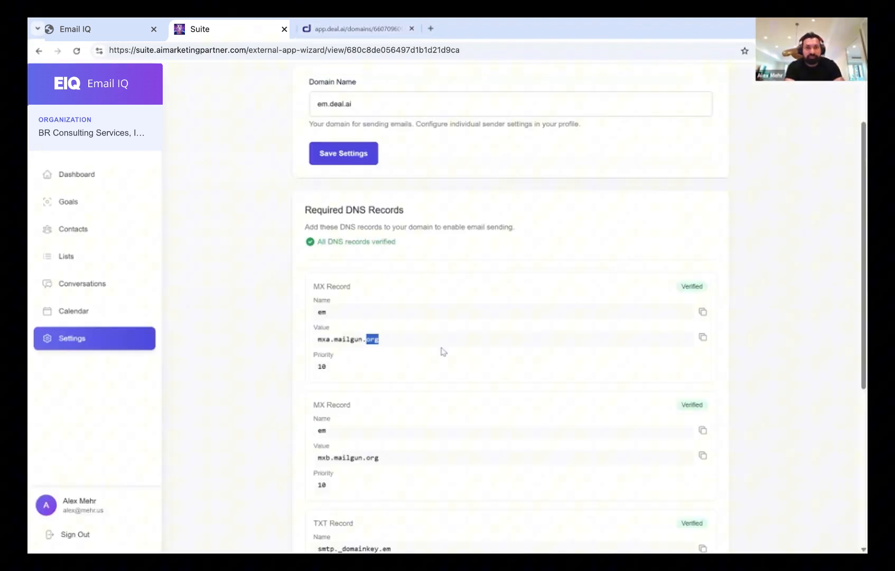
pyautogui.scroll(-2, 436, 349)
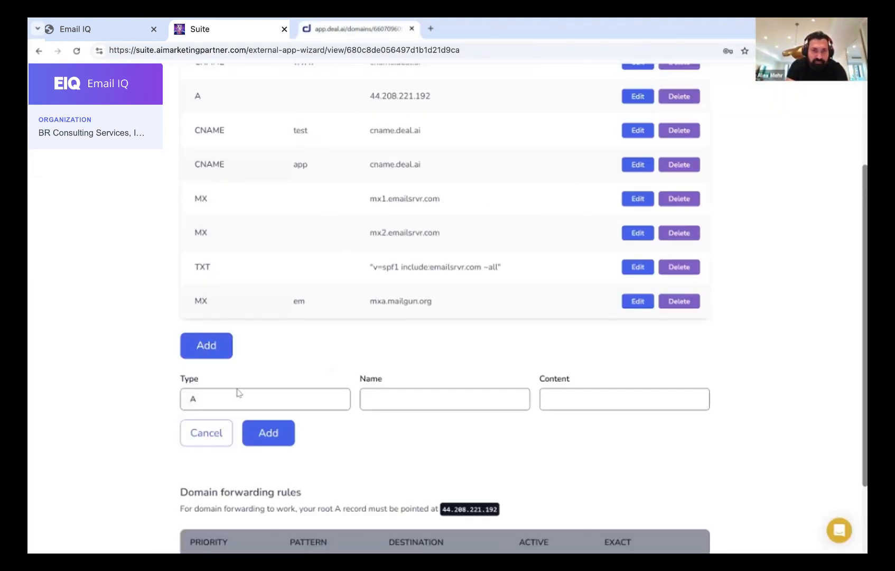
pyautogui.click(240, 399)
pyautogui.click(235, 468)
pyautogui.click(423, 397)
pyautogui.write('em')
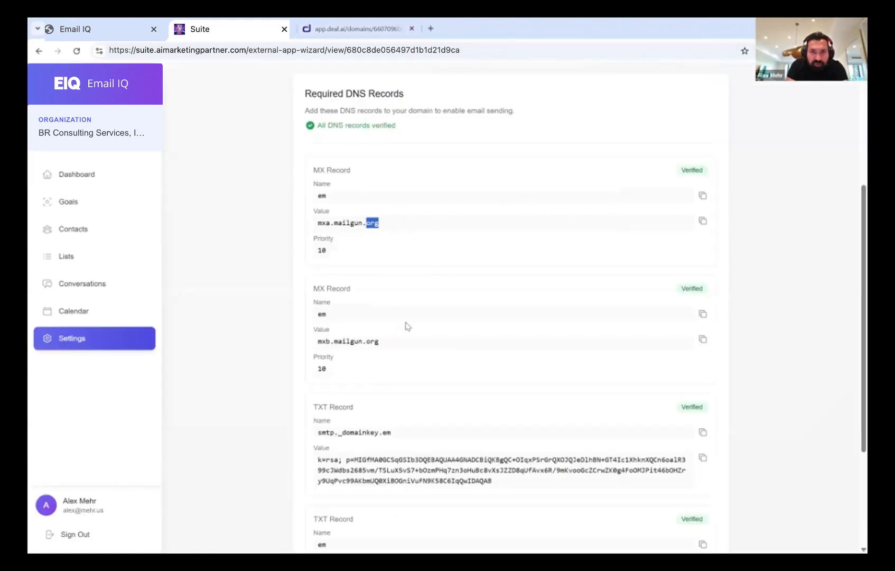
# Copy mxb.mailgun.org from Email IQ into the new record's content and save it
pyautogui.tripleClick(373, 343)
pyautogui.hotkey('ctrl', 'c')
pyautogui.click(360, 29)
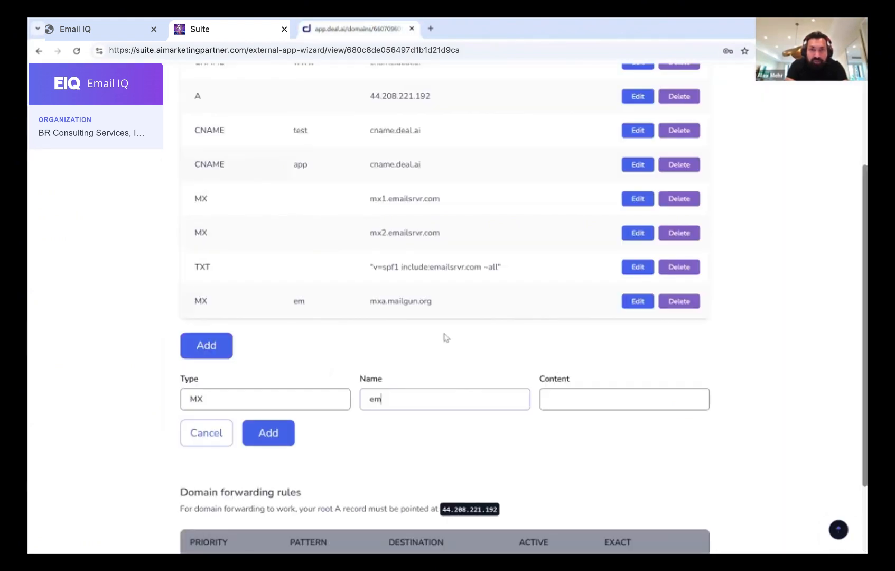
pyautogui.click(556, 402)
pyautogui.hotkey('ctrl', 'v')
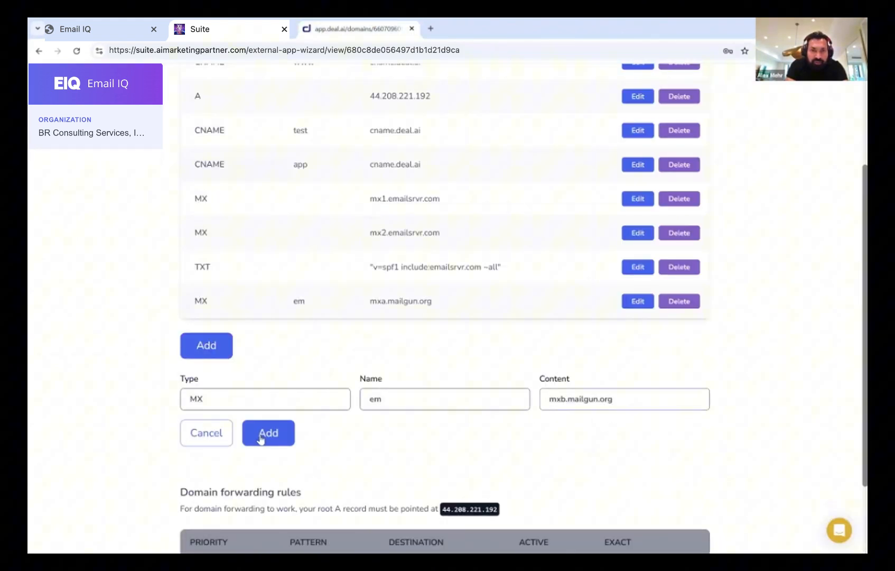
pyautogui.click(268, 434)
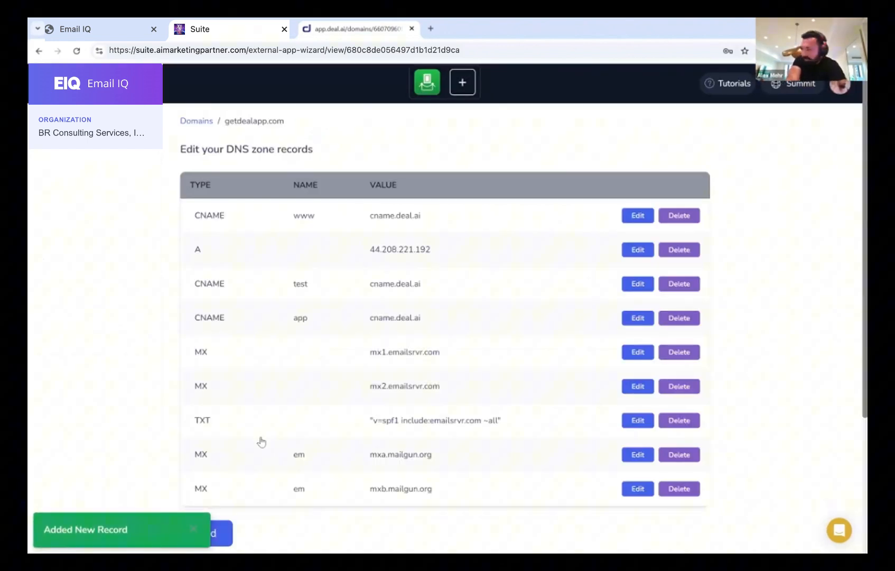
pyautogui.scroll(-3, 261, 442)
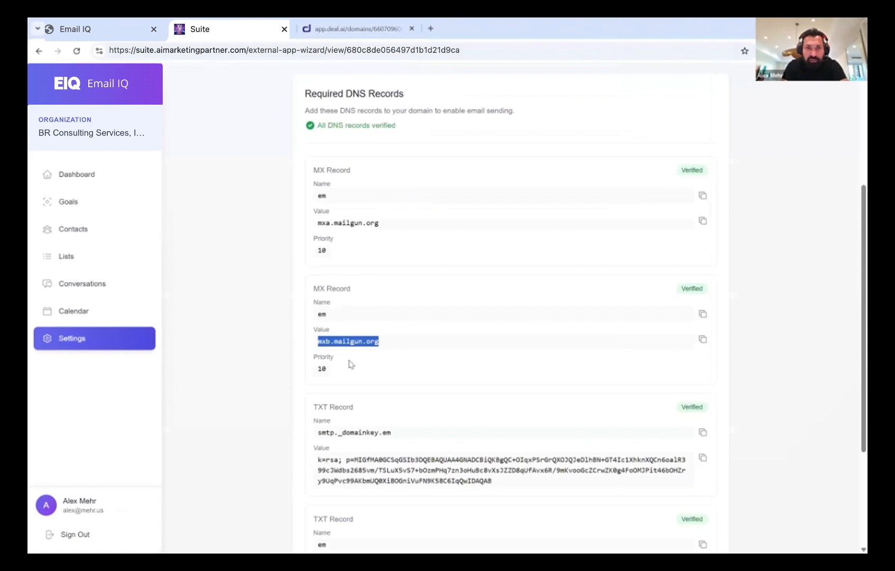
# Review the em.deal.ai DNS records, then return to the main Settings page showing sender settings
pyautogui.scroll(-3, 350, 365)
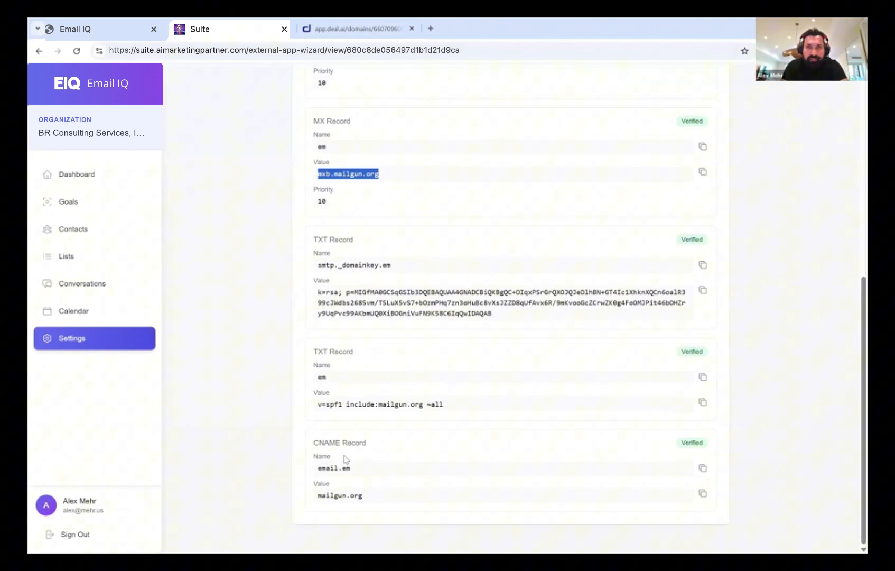
pyautogui.scroll(5, 345, 458)
pyautogui.scroll(2, 345, 458)
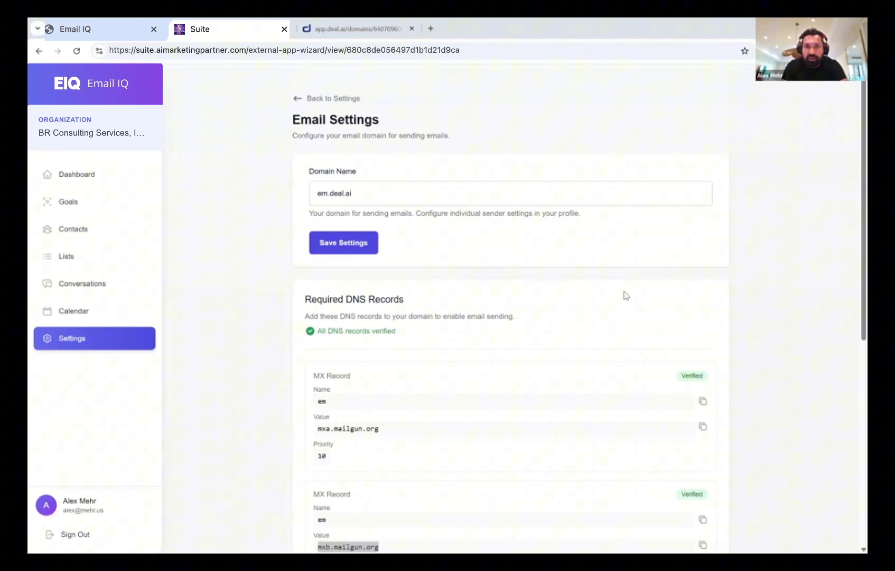
pyautogui.scroll(-5, 479, 271)
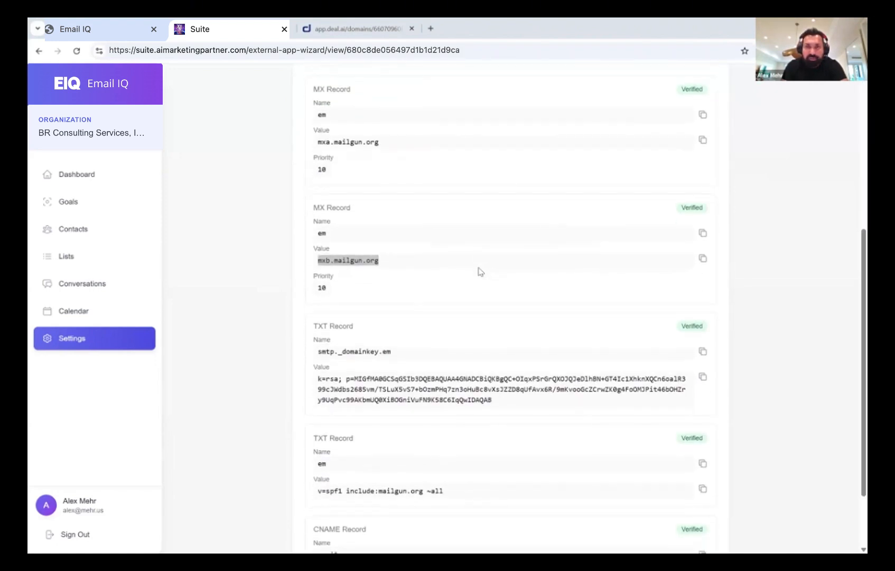
pyautogui.scroll(-2, 479, 271)
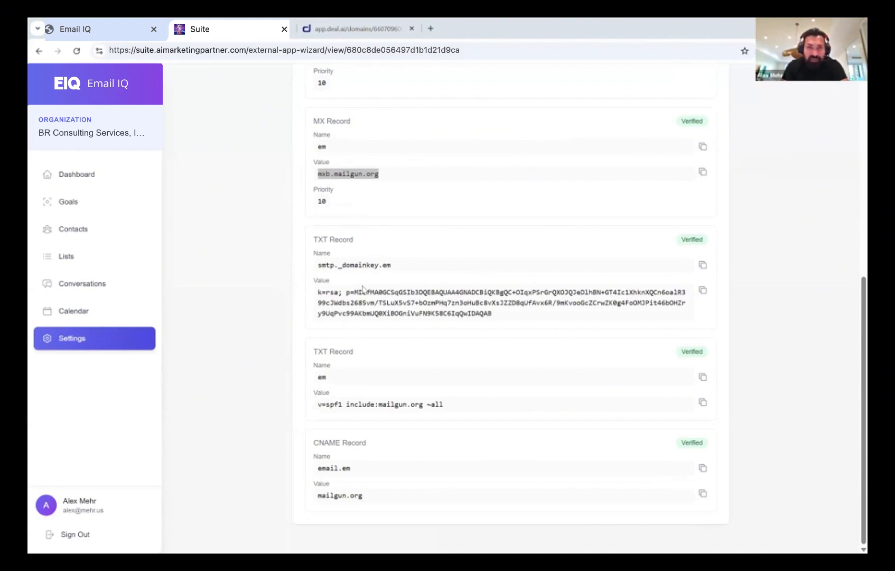
pyautogui.scroll(1, 362, 289)
pyautogui.scroll(3, 362, 289)
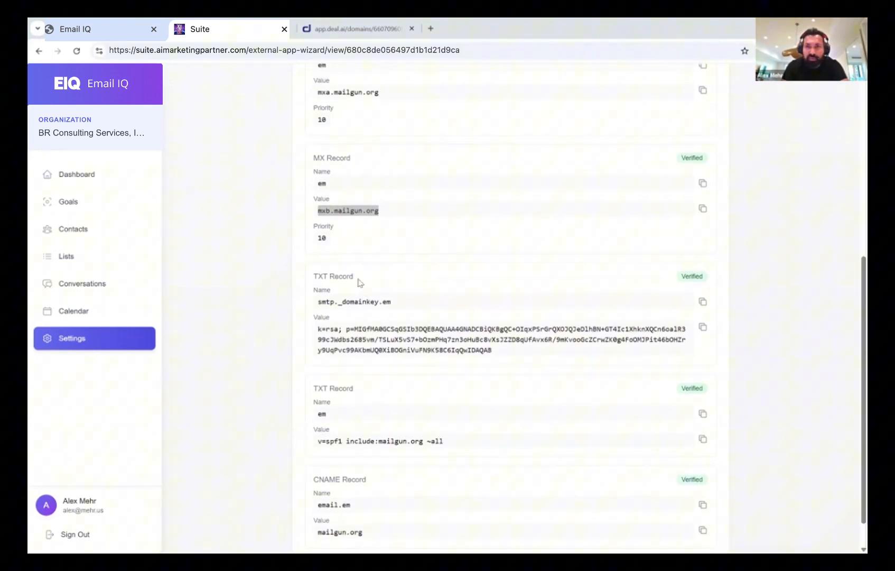
pyautogui.scroll(5, 358, 283)
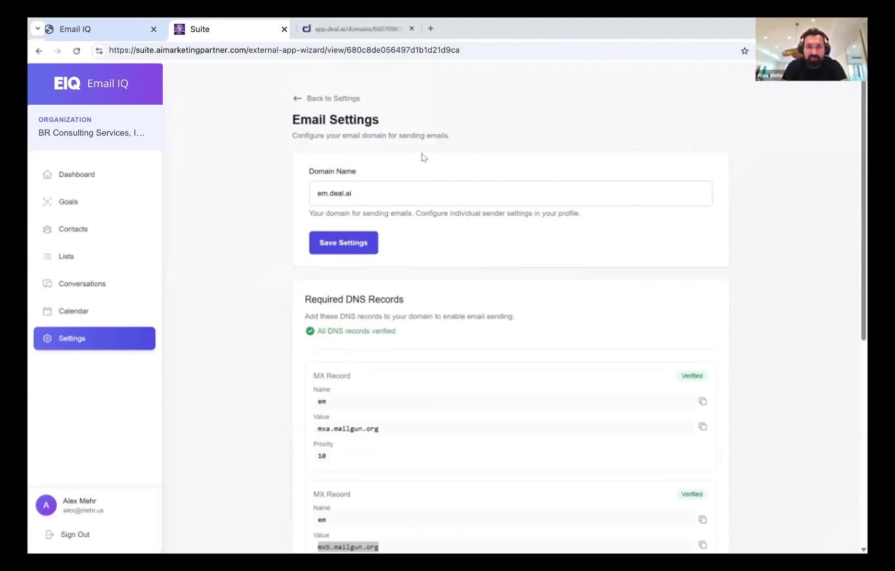
pyautogui.click(296, 98)
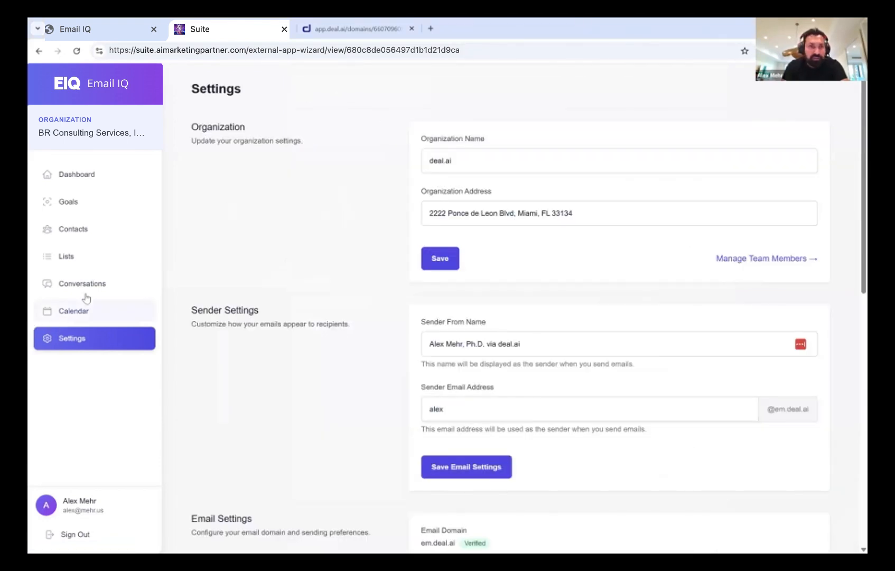